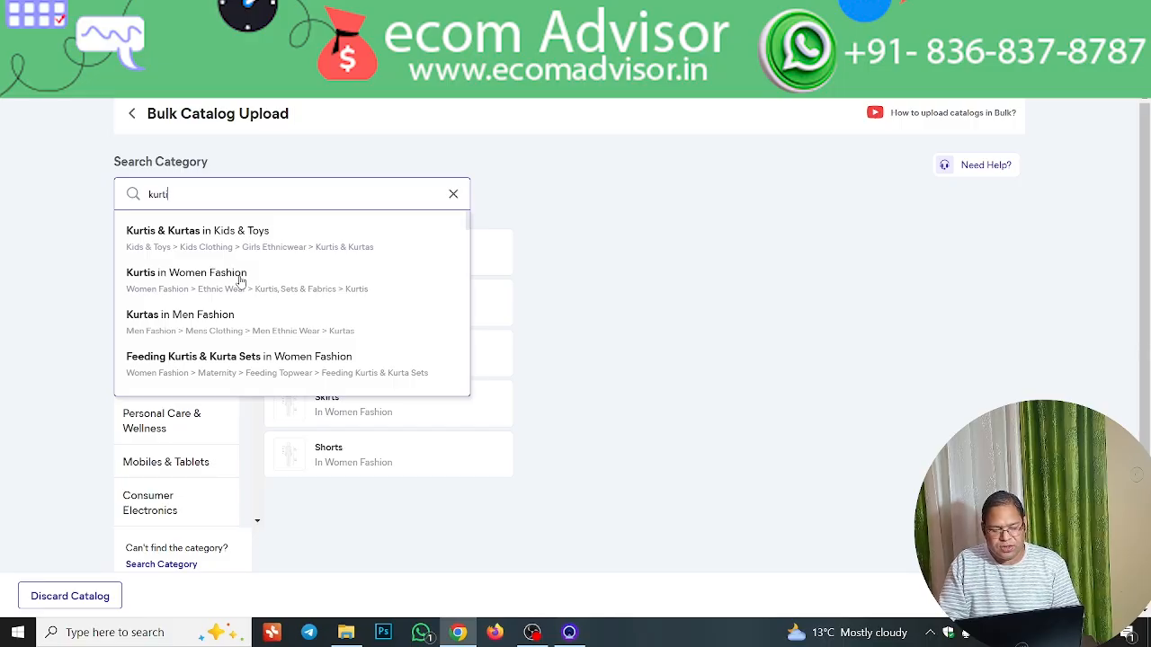
Choose the Kurtis category in Women Fashion and add one product front image for generating a prefilled template
left_click(241, 281)
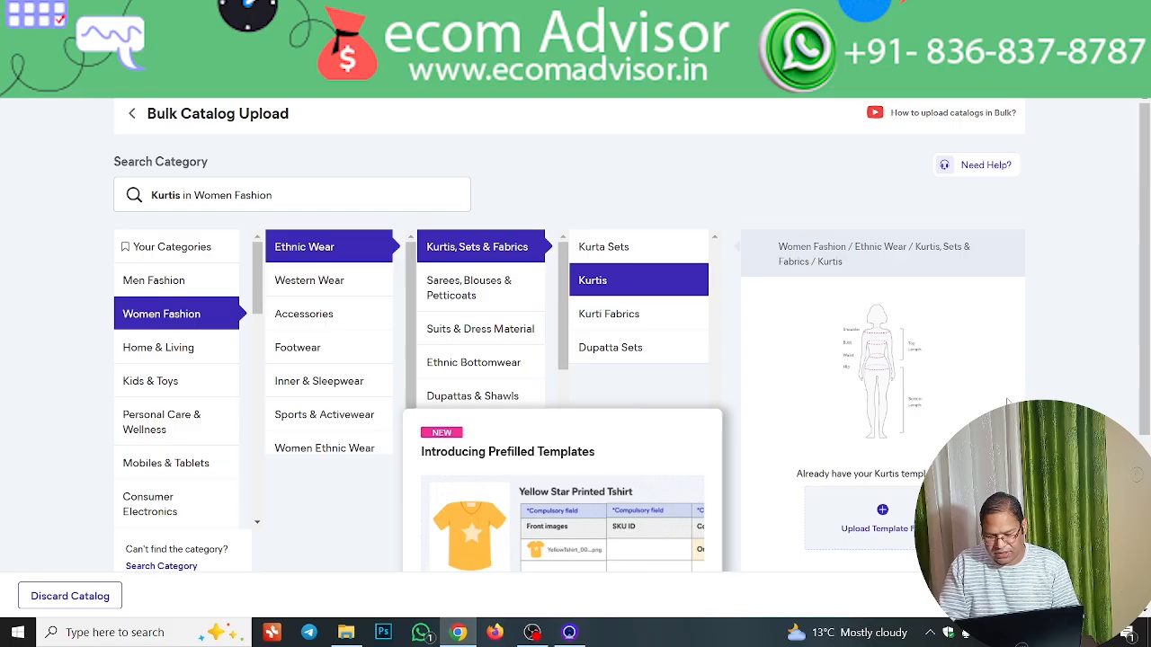
scroll(1007, 402, "down", 3)
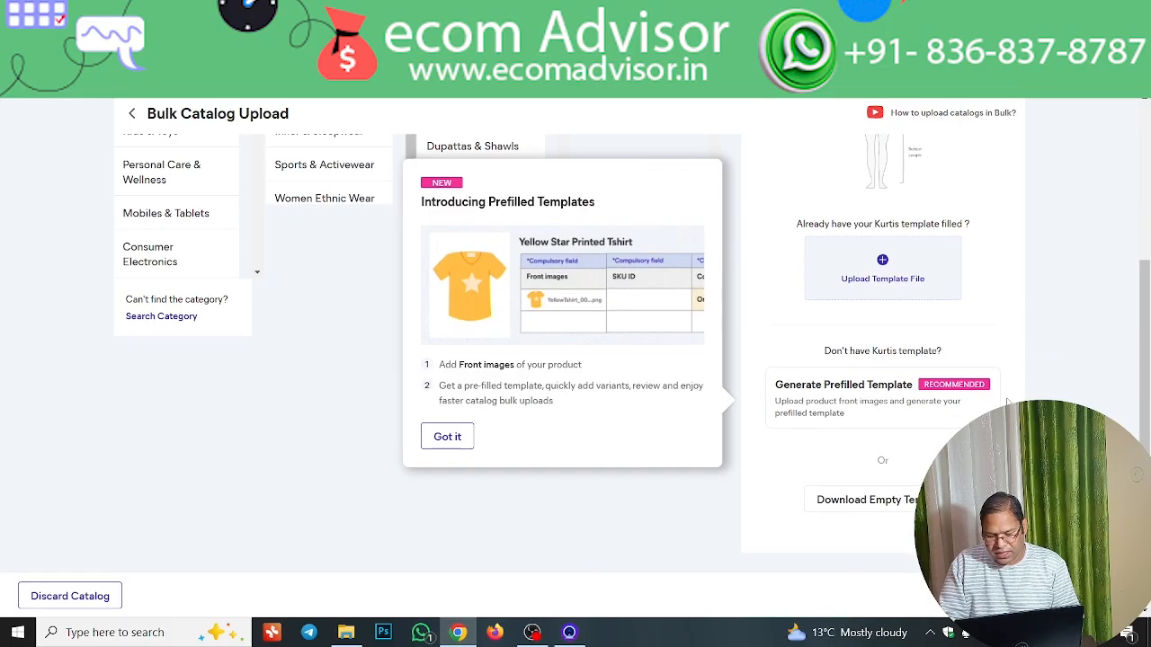
left_click(462, 436)
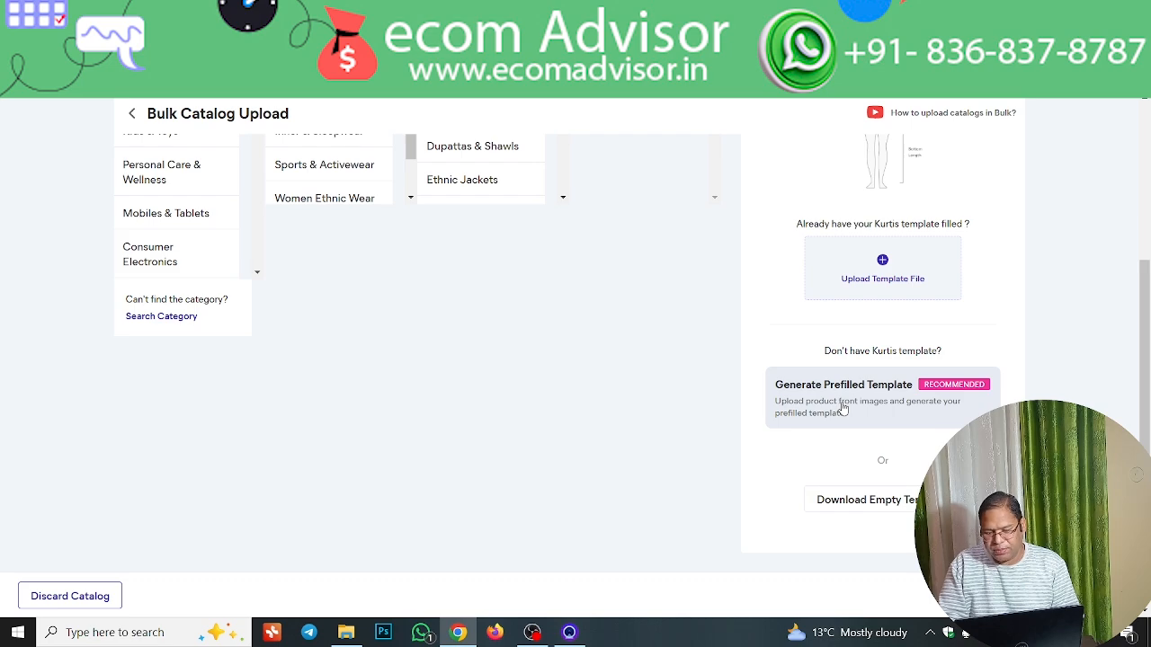
left_click(888, 407)
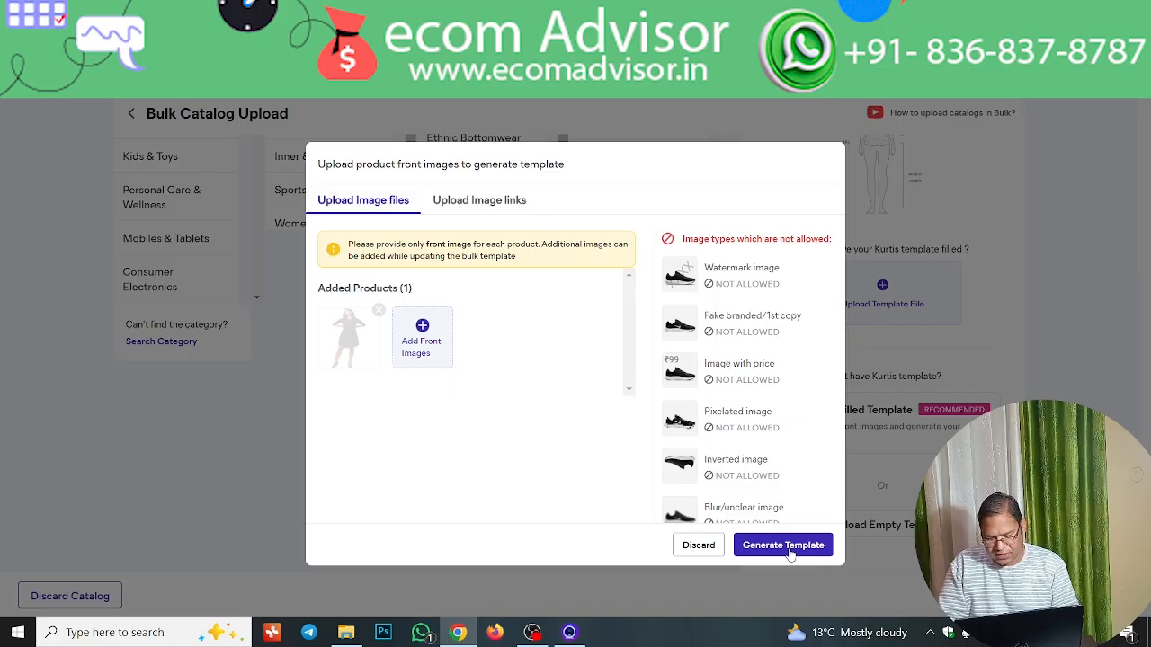
Generate the prefilled Kurtis template and save it to the Desktop as Prefilled-Template_1324_10004-MeeshoTemplate
left_click(698, 546)
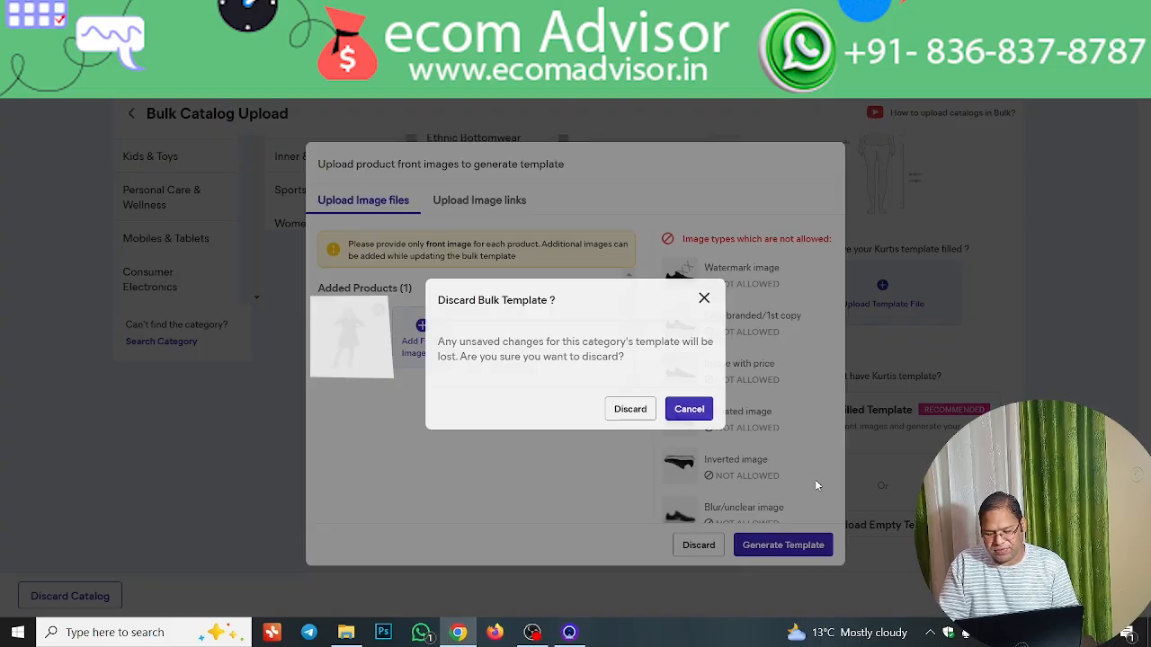
left_click(689, 410)
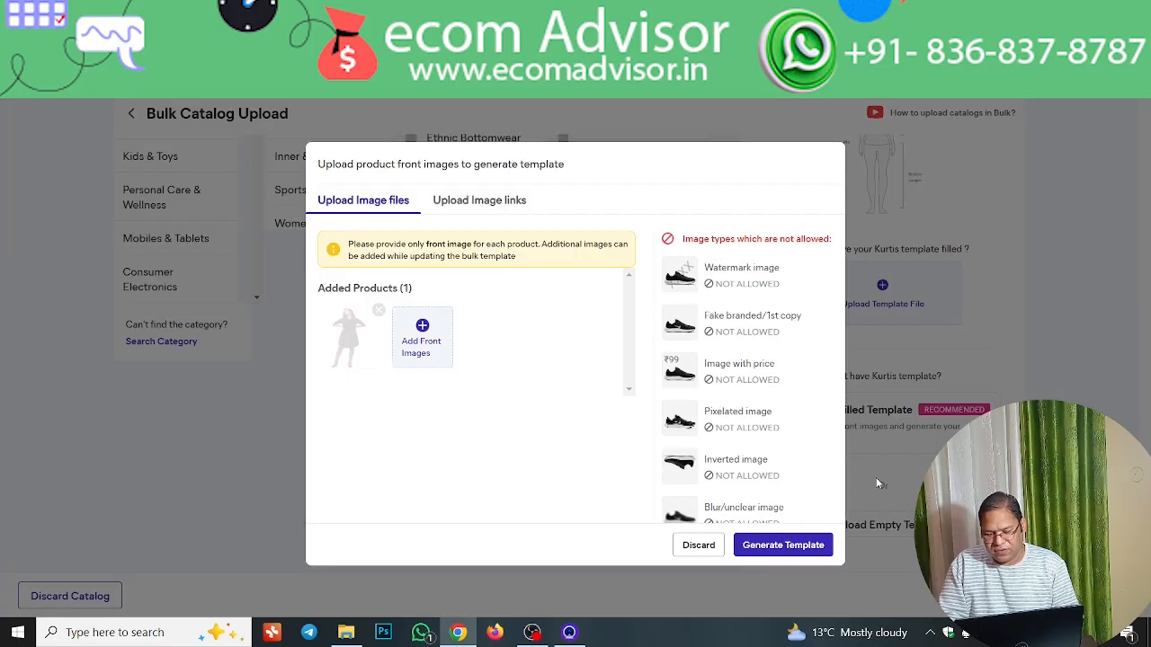
left_click(793, 554)
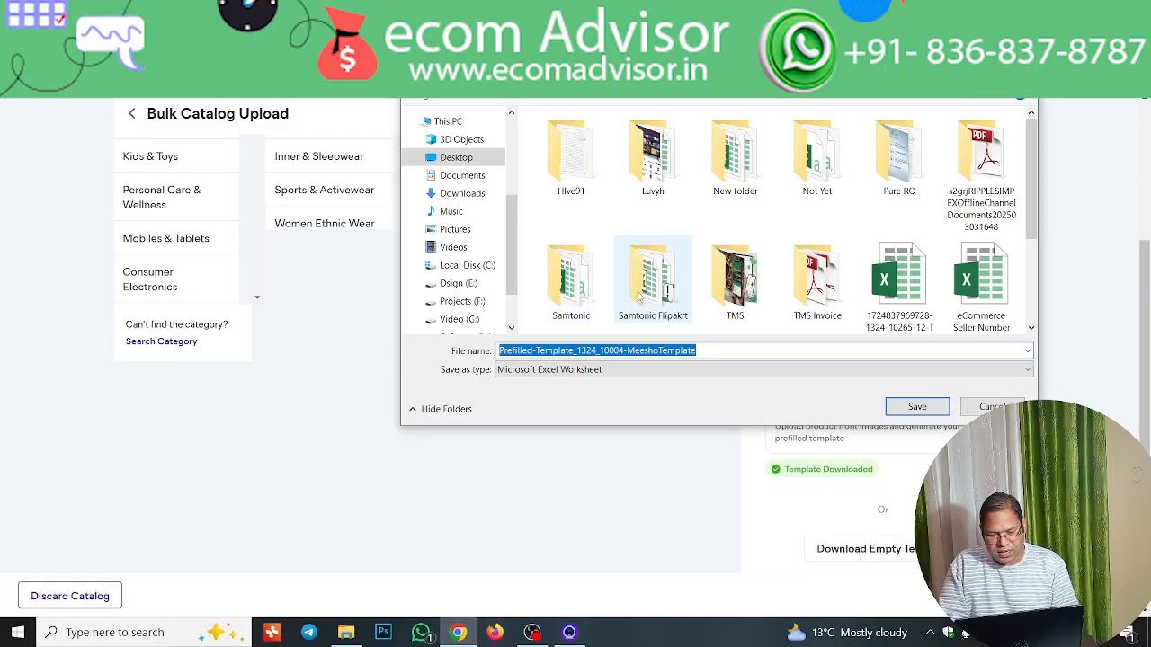
left_click(928, 409)
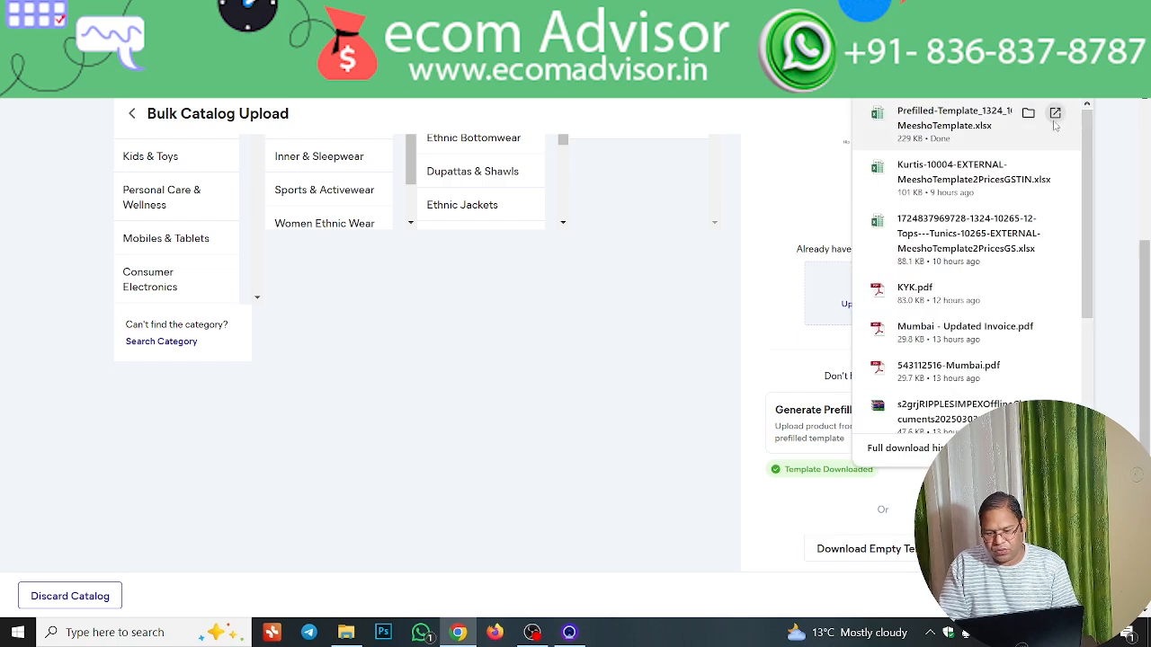
Open the downloaded prefilled template in Excel and read through its Instructions sheet
left_click(1057, 115)
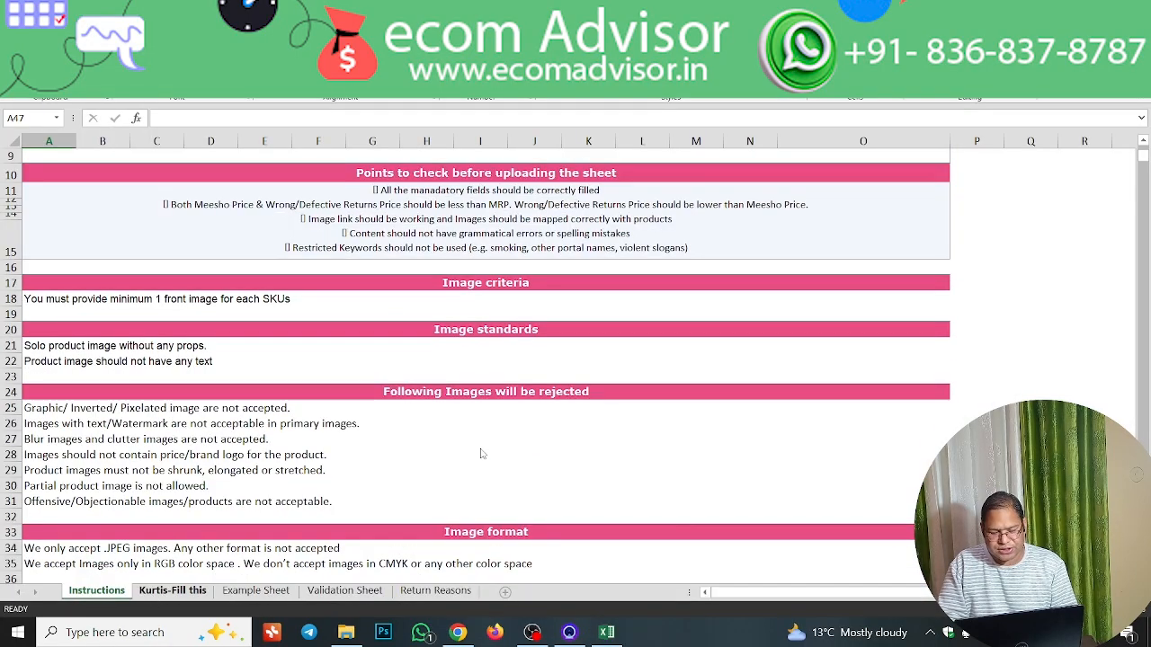
scroll(481, 454, "down", 15)
scroll(480, 449, "up", 18)
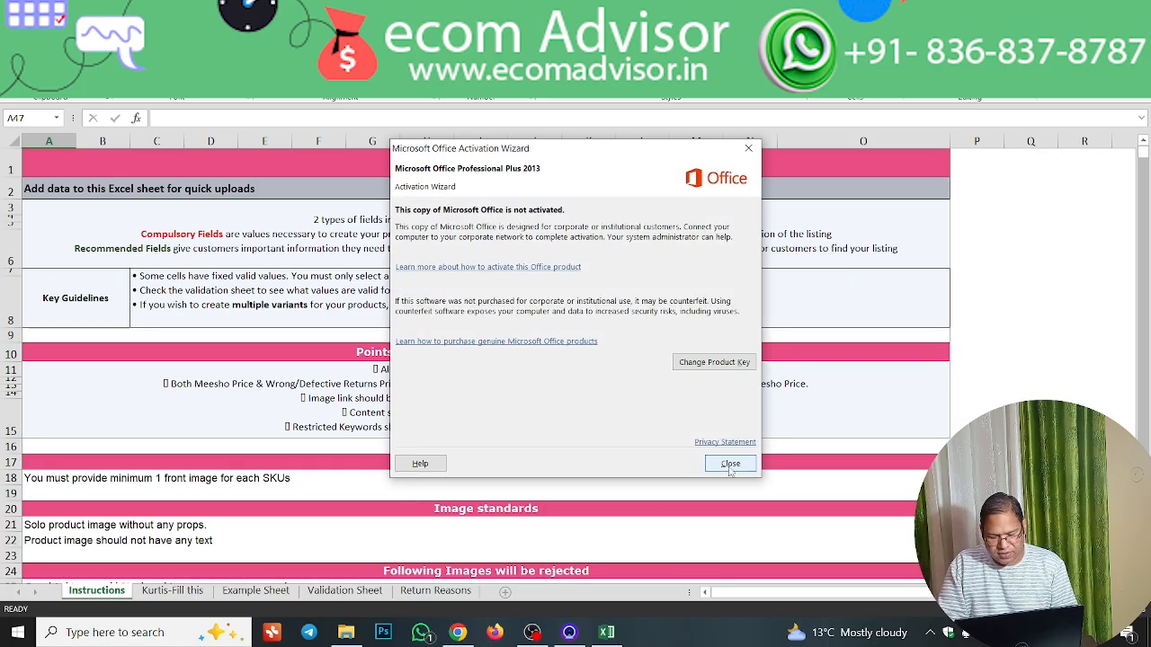
left_click(730, 464)
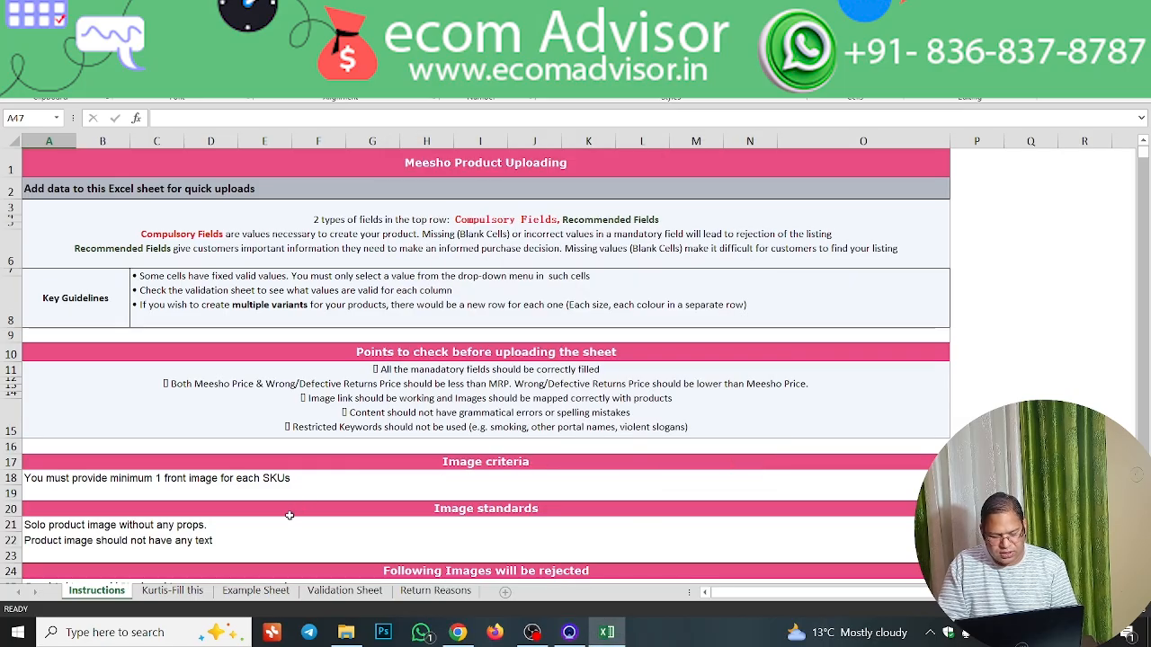
Examine the compulsory and optional columns of the Kurtis-Fill this sheet along row 5, from Product Name through Hip Size
left_click(177, 597)
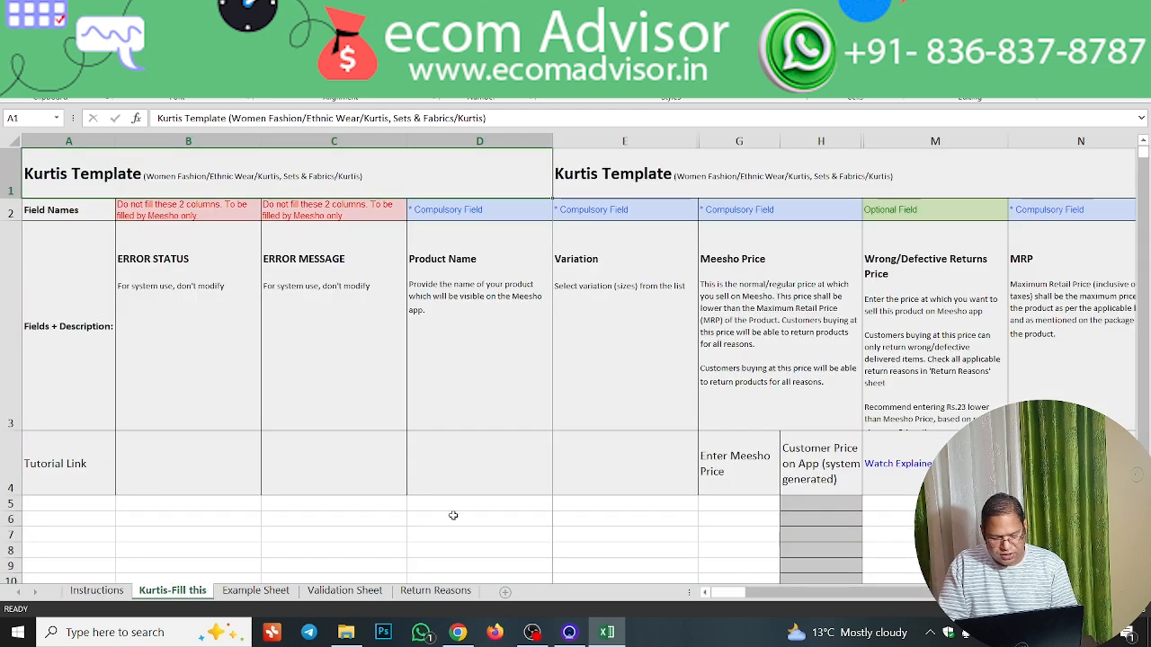
left_click(710, 511)
key("Up")
key("Up")
key("Down")
key("Down")
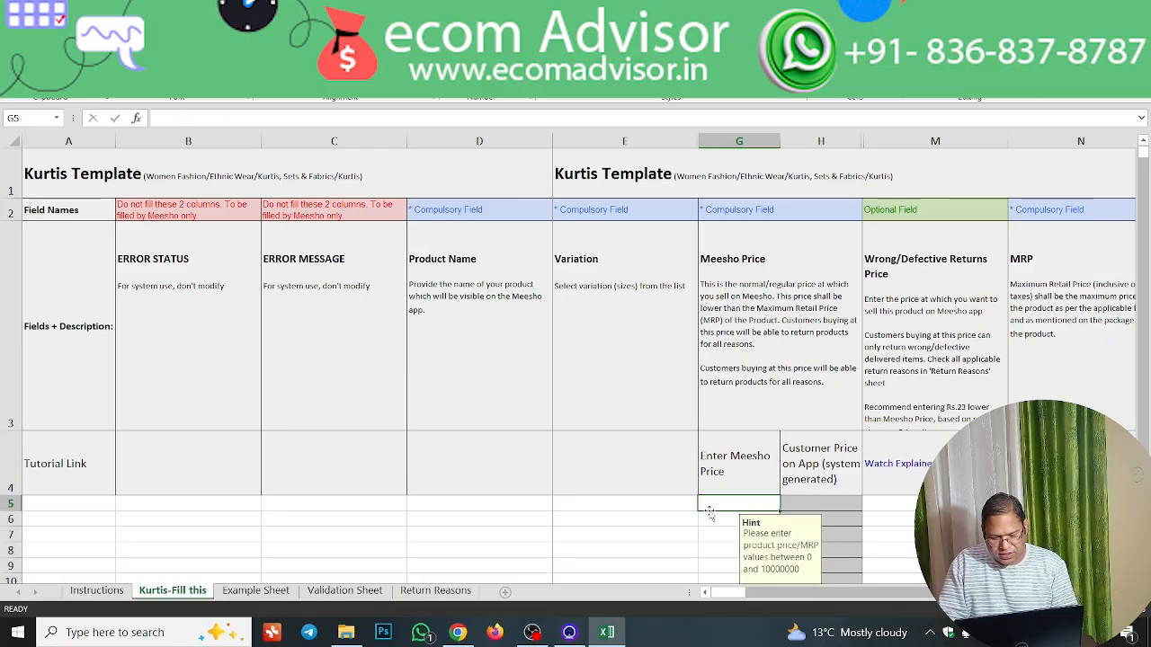
key("Left")
key("Left")
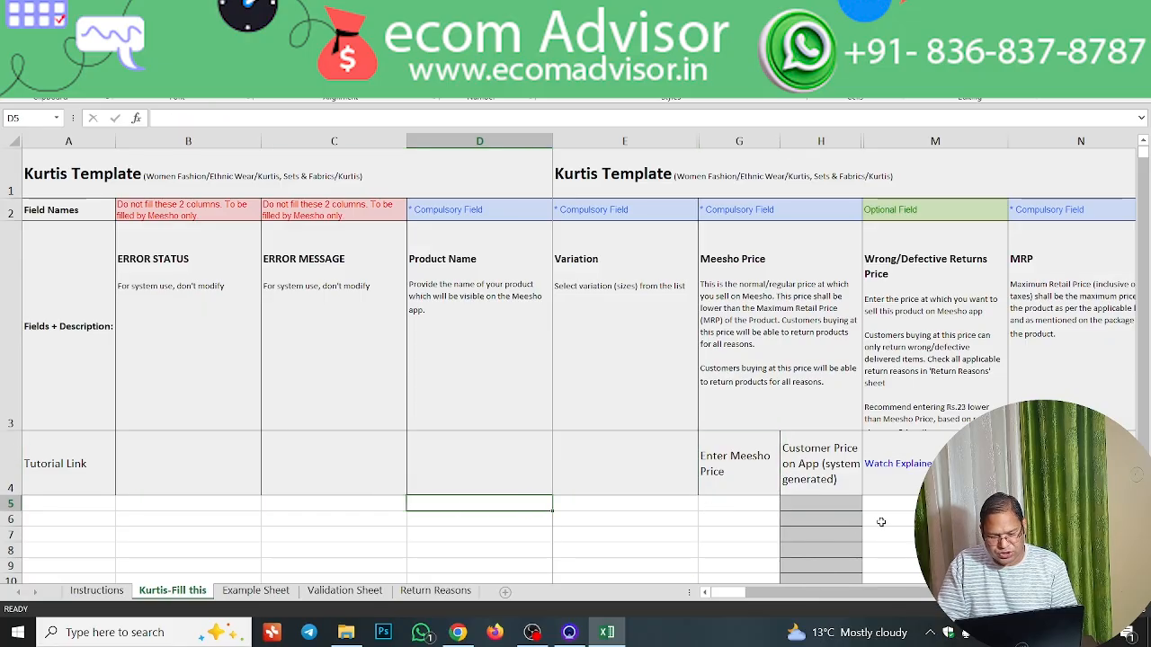
key("Right")
key("Right")
key("Right")
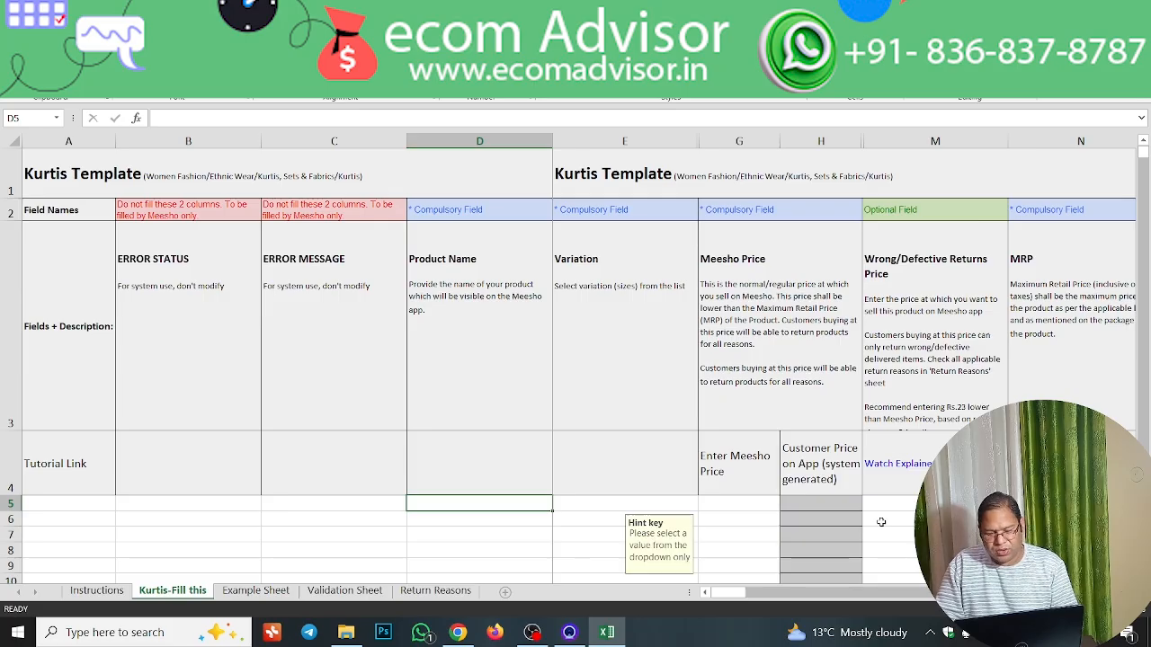
key("Right")
key("Right")
key("Right")
key("Right")
key("Right")
key("Right")
key("Right")
key("Right")
key("Right")
key("Right")
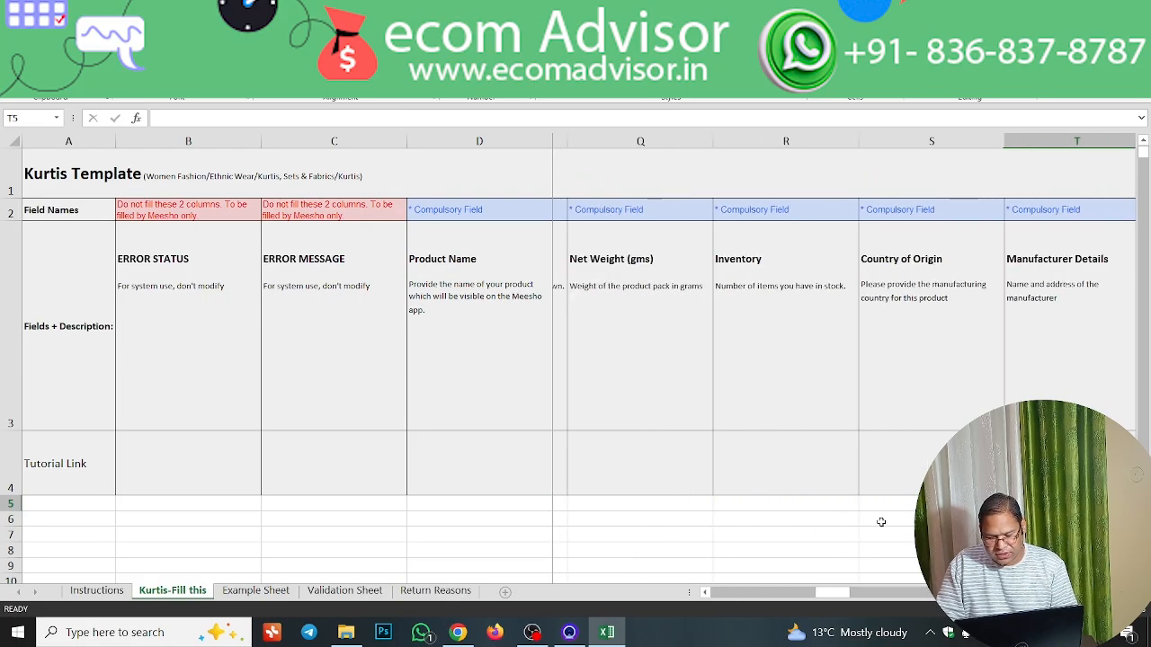
key("Right")
key("Right")
key("Right")
key("Right")
key("Right")
key("Right")
key("Right")
key("Right")
key("Right")
key("Right")
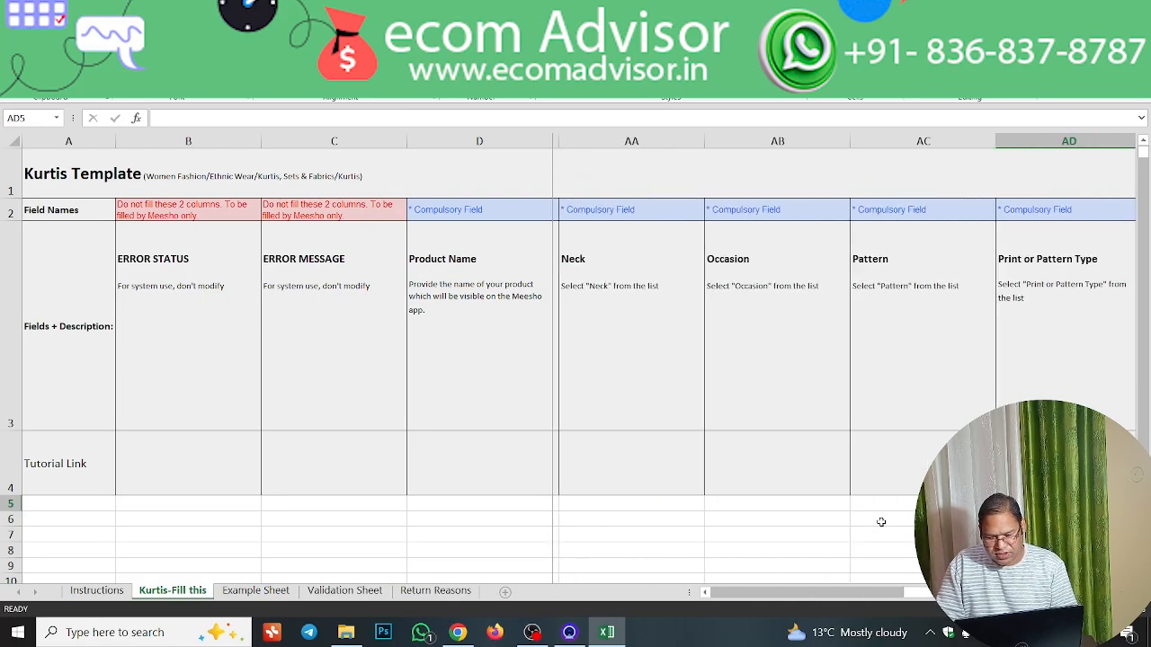
key("Right")
key("Right")
key("Right")
key("Left")
key("Left")
key("Left")
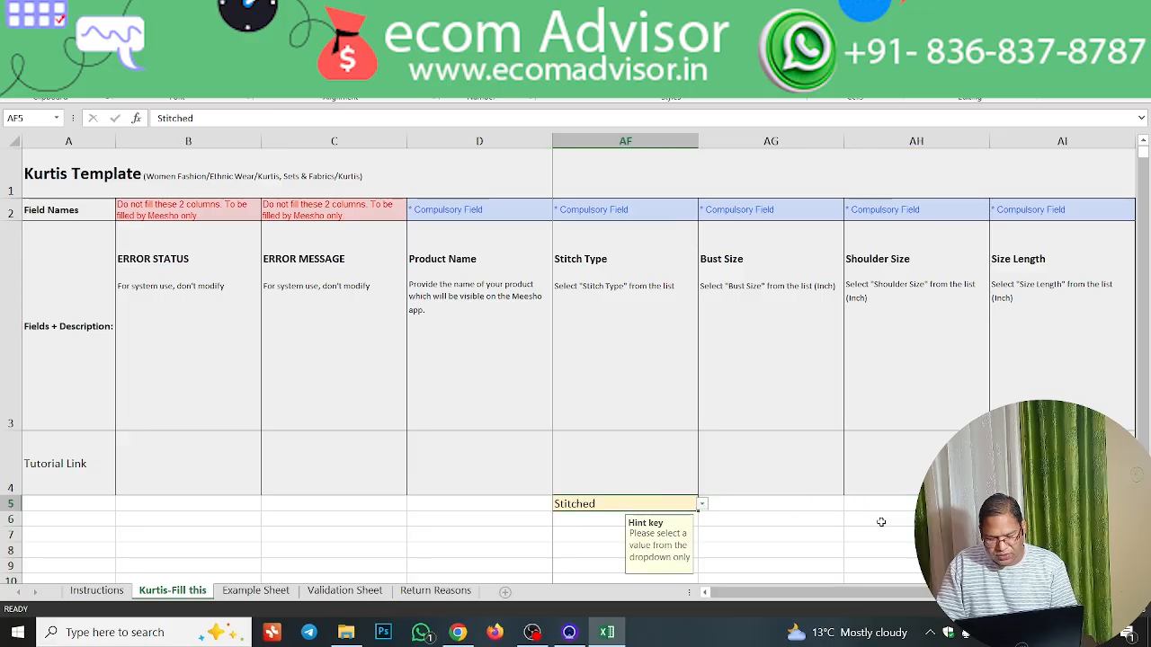
key("Right")
key("Right")
key("Right")
key("Right")
key("Right")
key("Right")
key("Right")
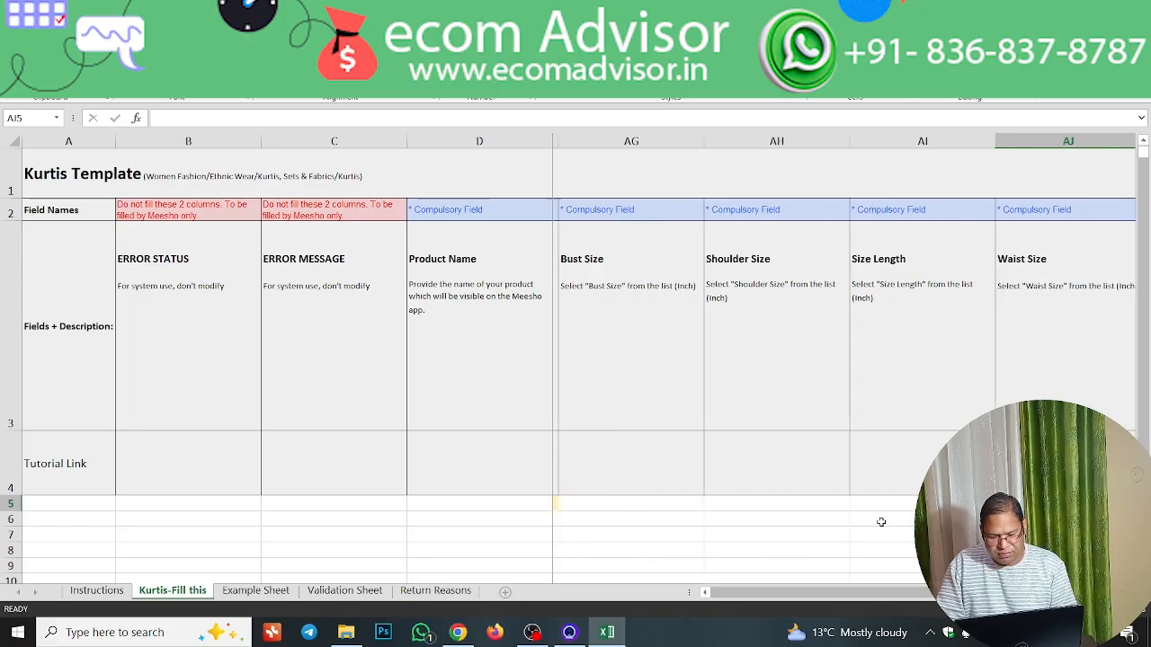
key("Left")
key("Left")
key("Left")
key("Right")
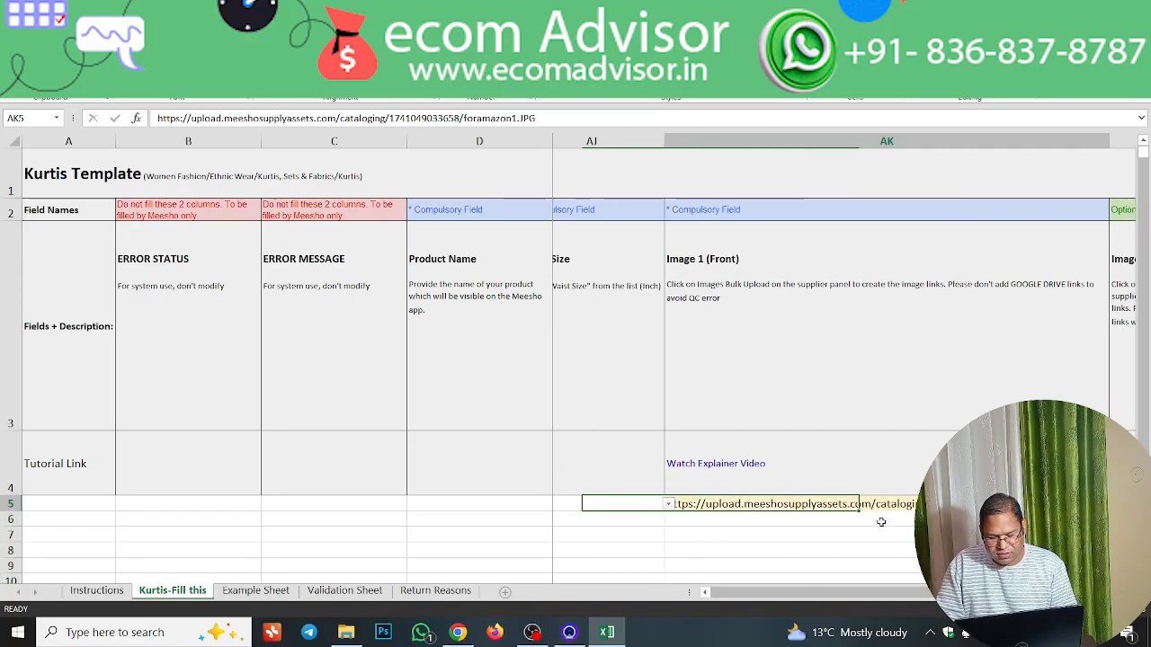
key("Right")
key("Right")
key("Right")
key("Right")
key("Right")
key("Right")
key("Right")
key("Right")
key("Right")
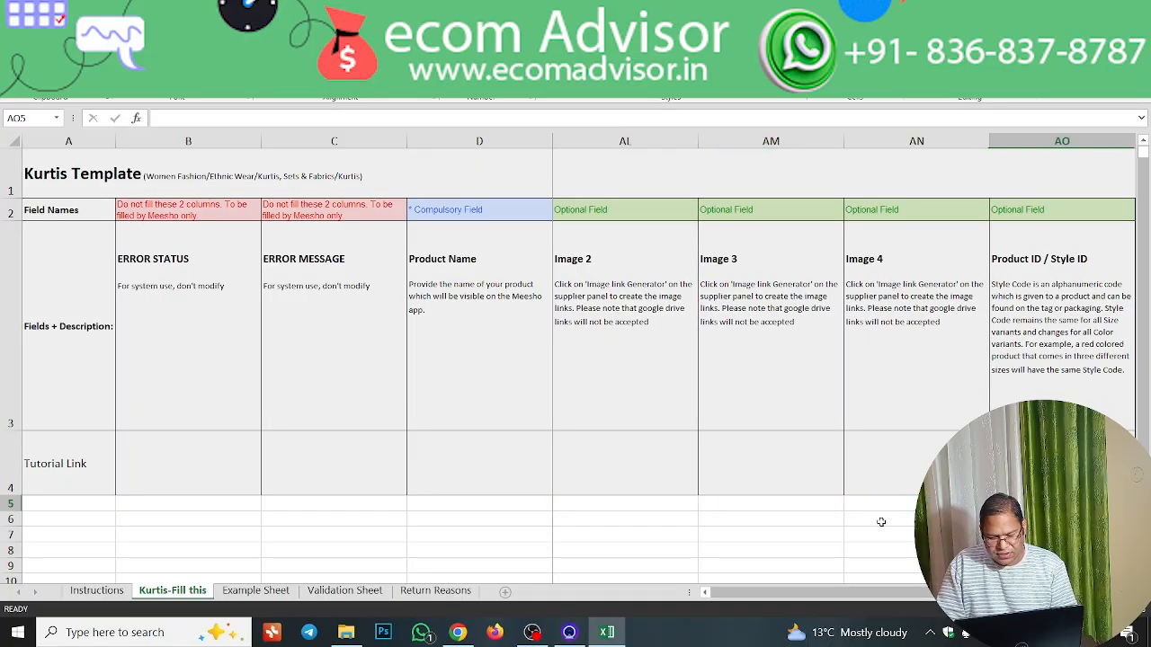
key("Right")
key("Right")
key("Right")
key("Right")
key("Right")
key("Right")
key("Right")
key("Right")
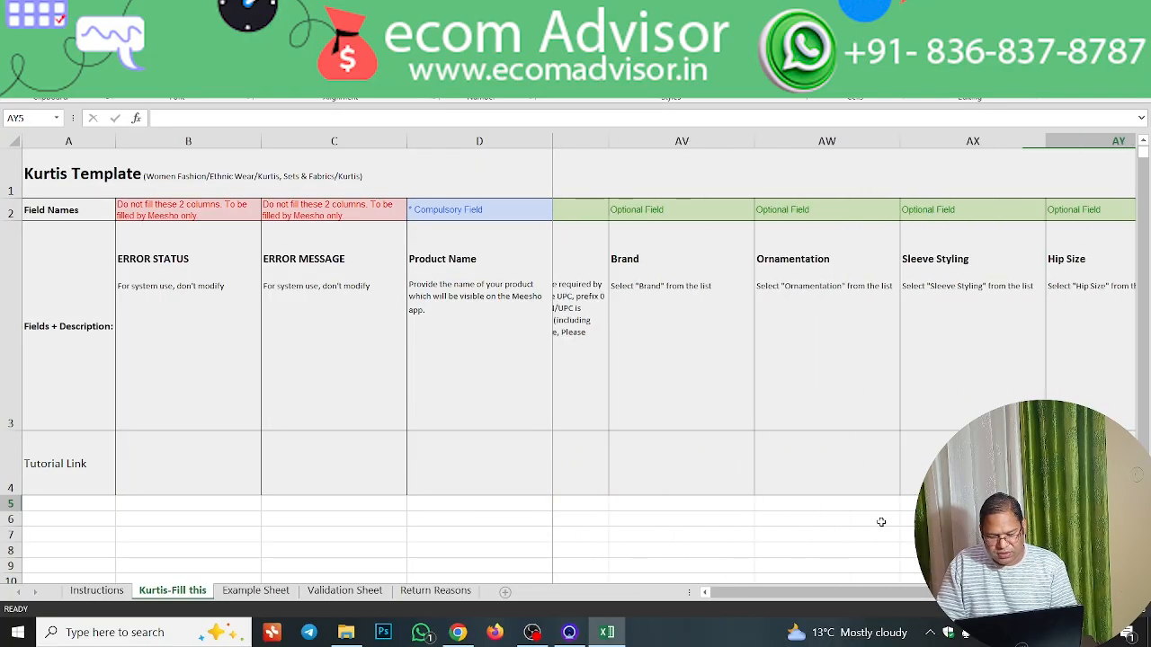
Go back along row 5 to check the prefilled link in the Image 1 (Front) column
key("Left")
key("Left")
key("Left")
key("Left")
key("Left")
key("Left")
key("Left")
key("Left")
key("Left")
key("Left")
key("Left")
key("Left")
key("Left")
key("Left")
key("Left")
key("Left")
key("Left")
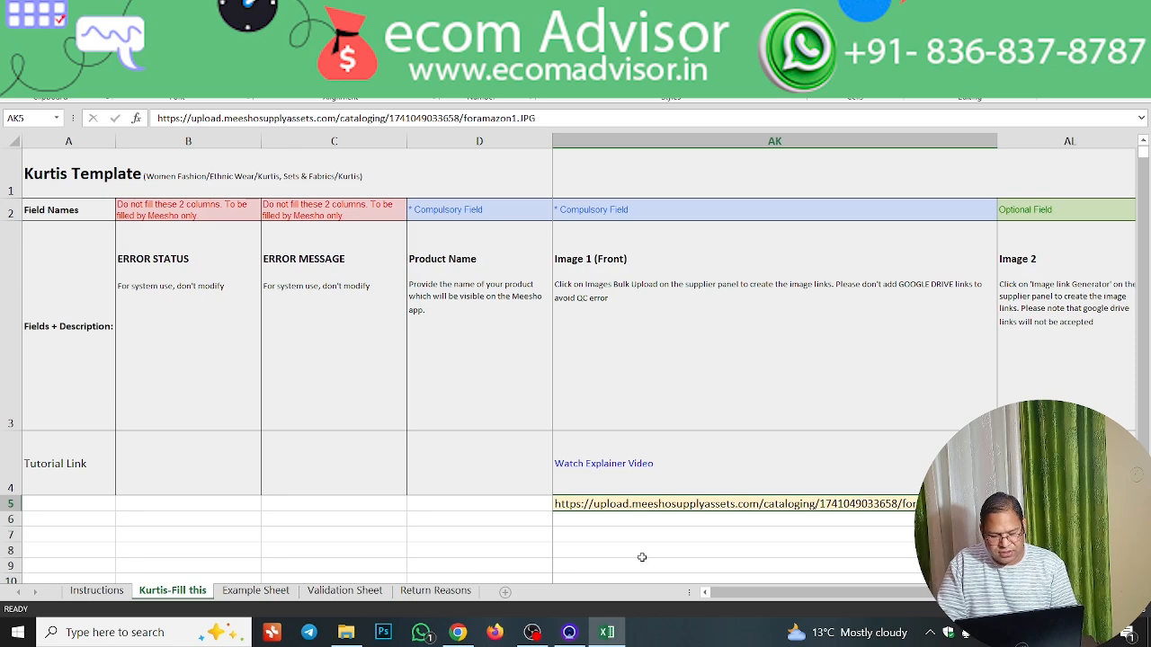
Switch to the Meesho Supplier Hub in Chrome and leave Bulk Catalog Upload for the Image Bulk Upload page
left_click(459, 635)
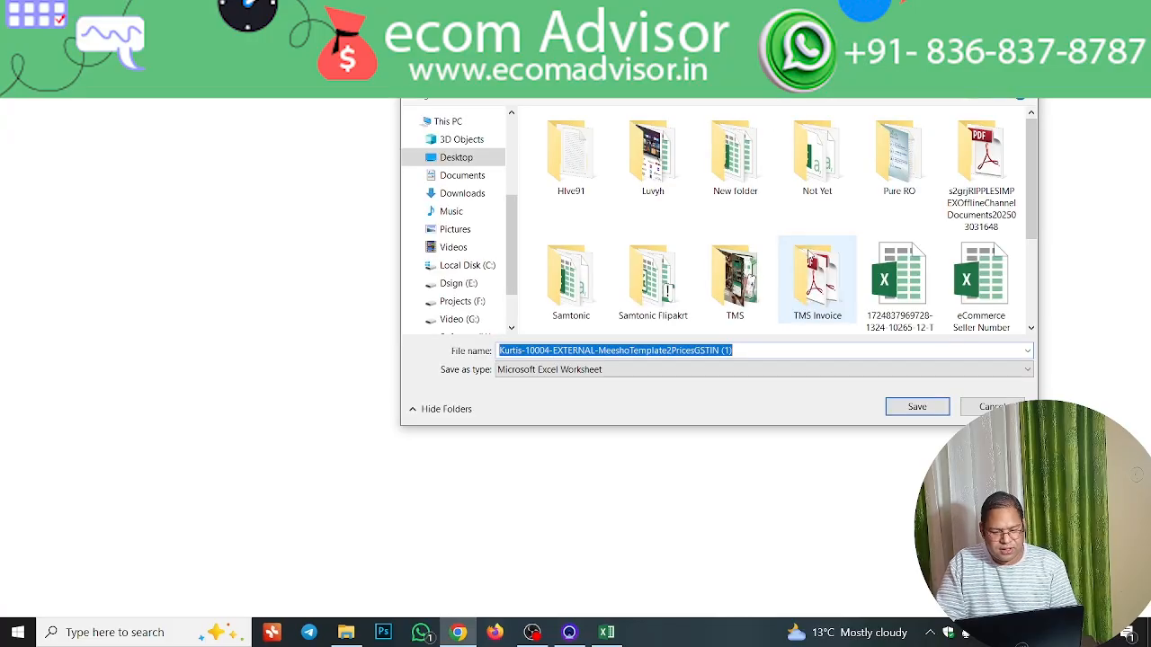
left_click(994, 408)
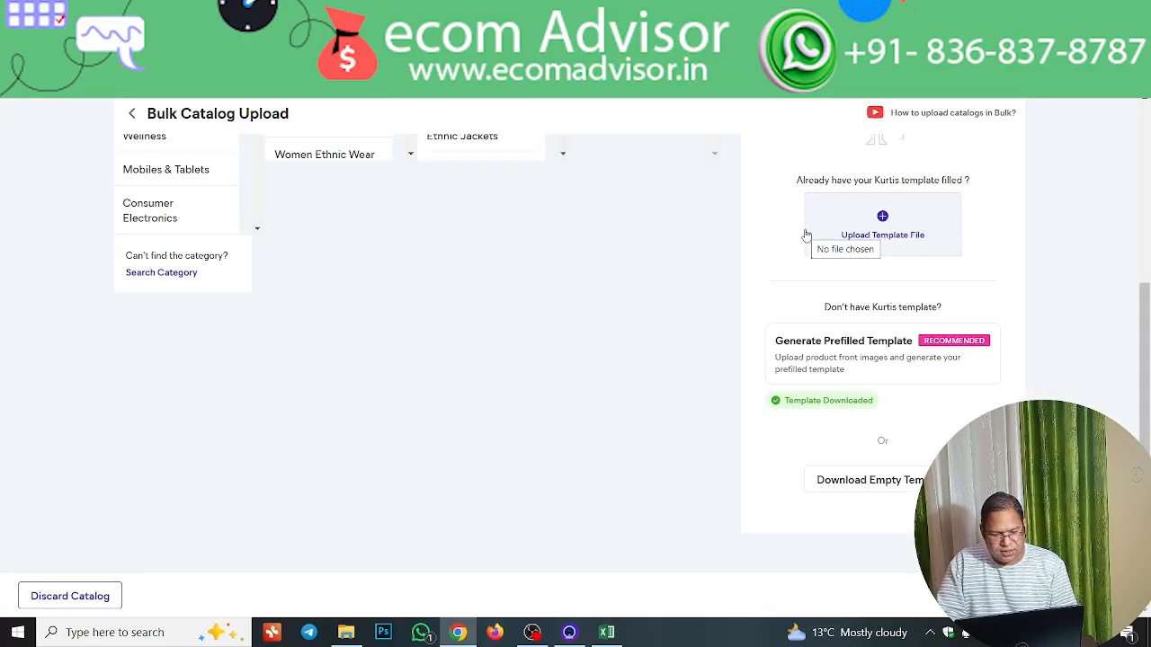
scroll(539, 215, "up", 3)
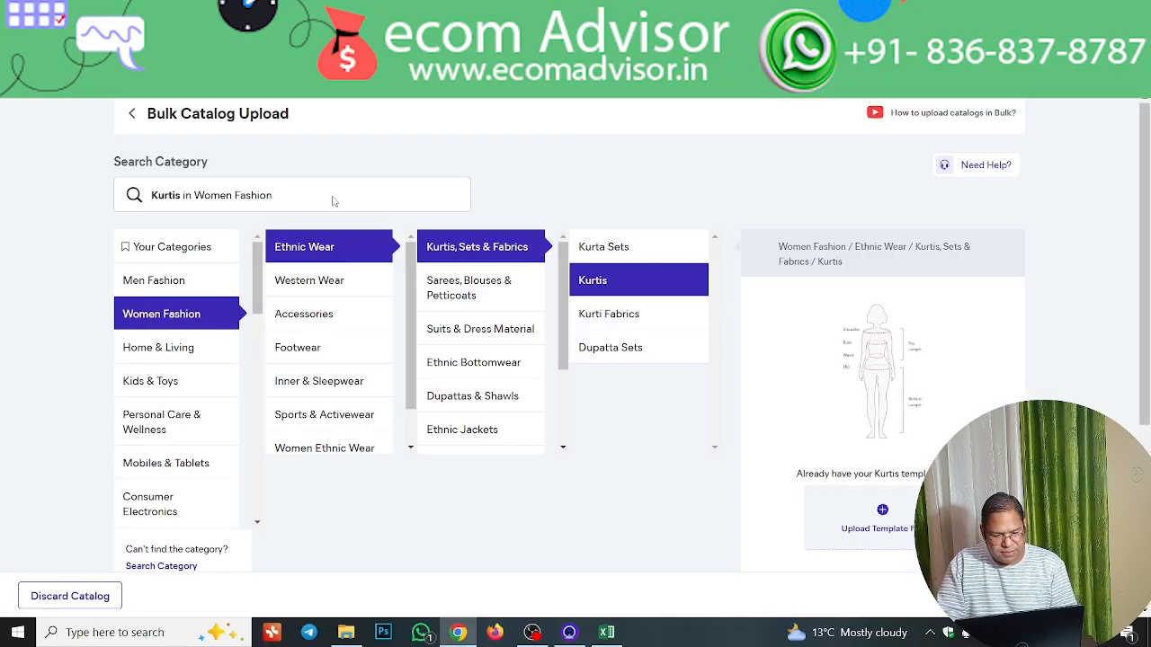
left_click(128, 115)
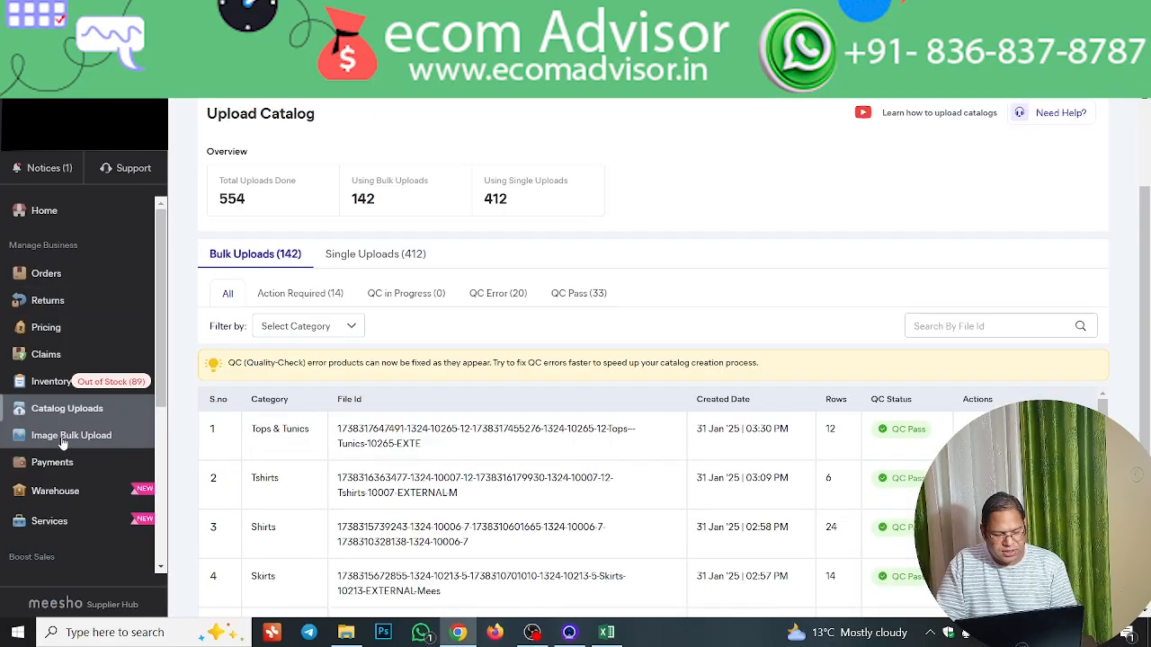
left_click(63, 437)
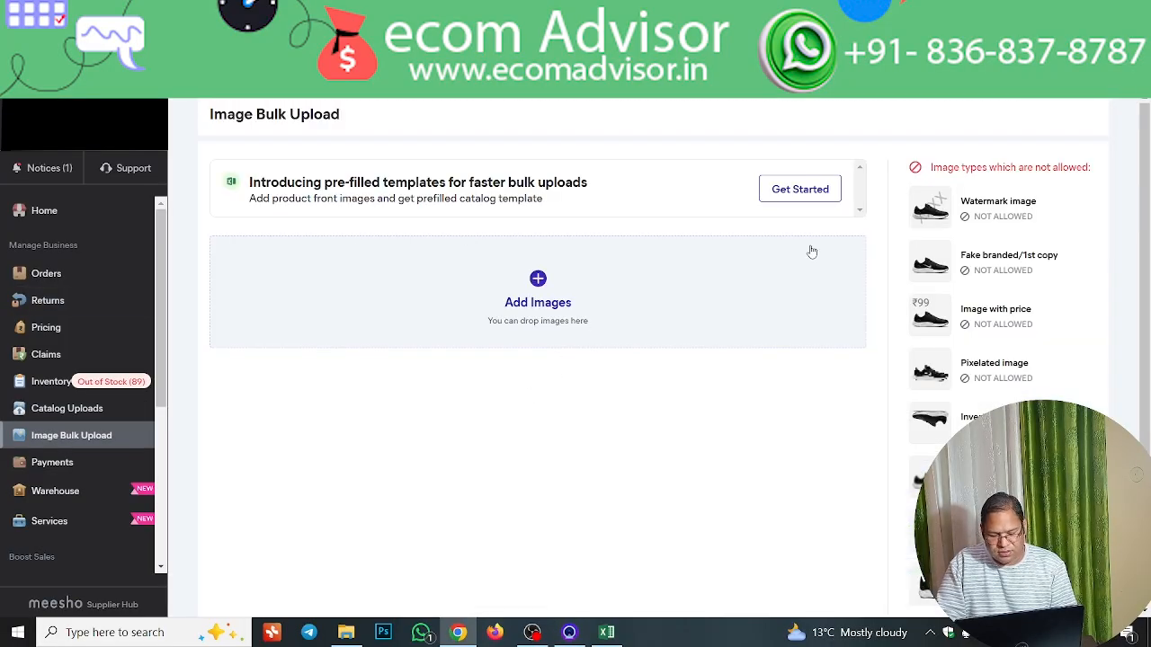
Add the product images IMG_0476, IMG_0477 and IMG_0484 to the image bulk upload
left_click(541, 302)
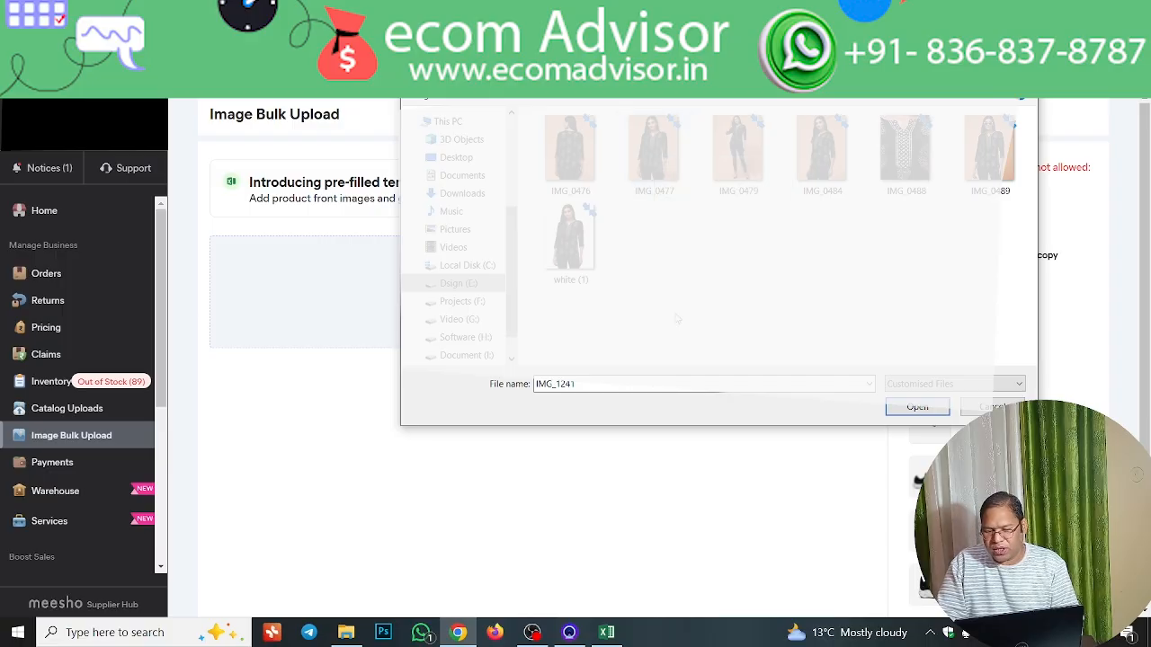
left_click(654, 175)
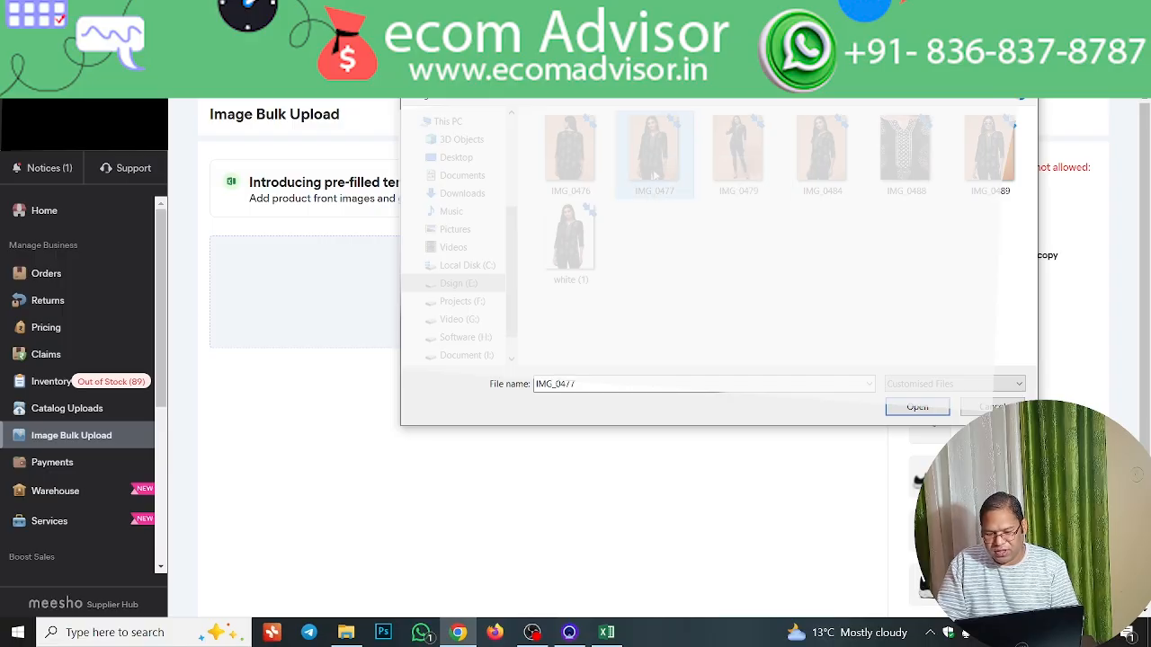
left_click(572, 180, "ctrl")
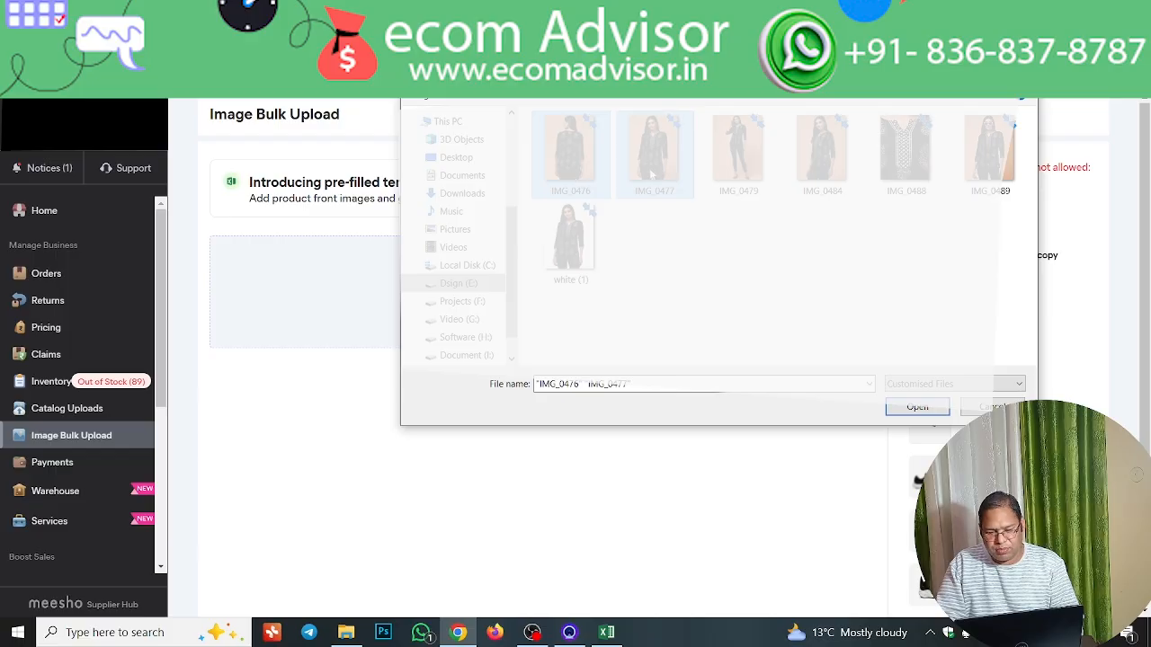
left_click(822, 158, "ctrl")
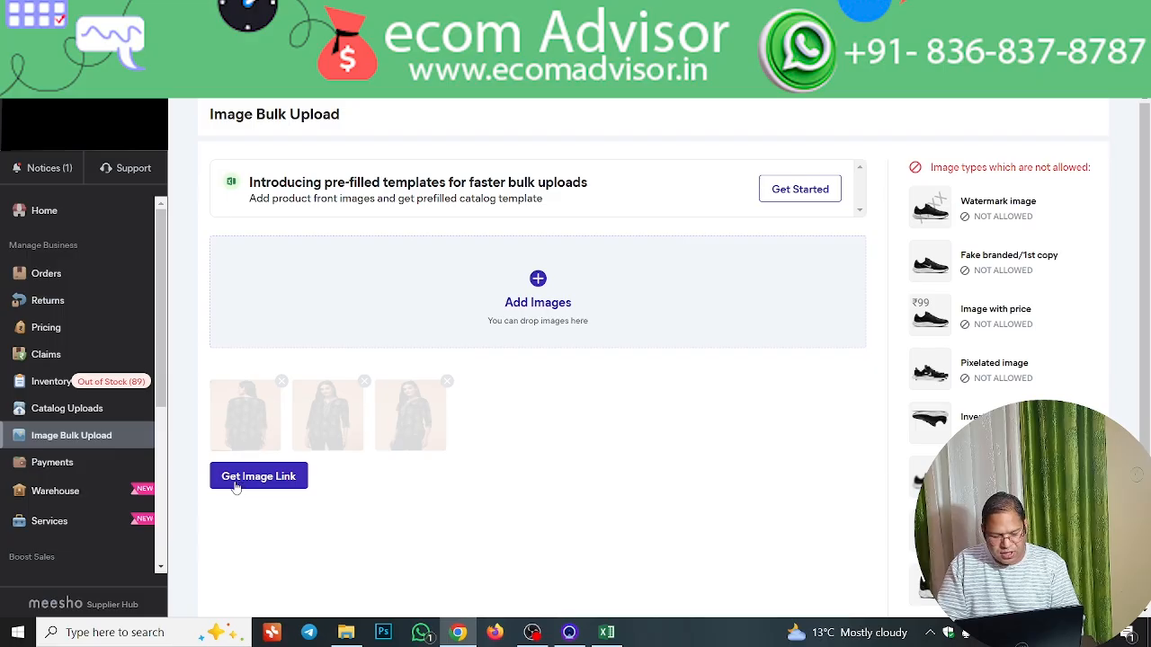
Generate links for the three added images and copy the link of IMG_0476.jpg
left_click(239, 485)
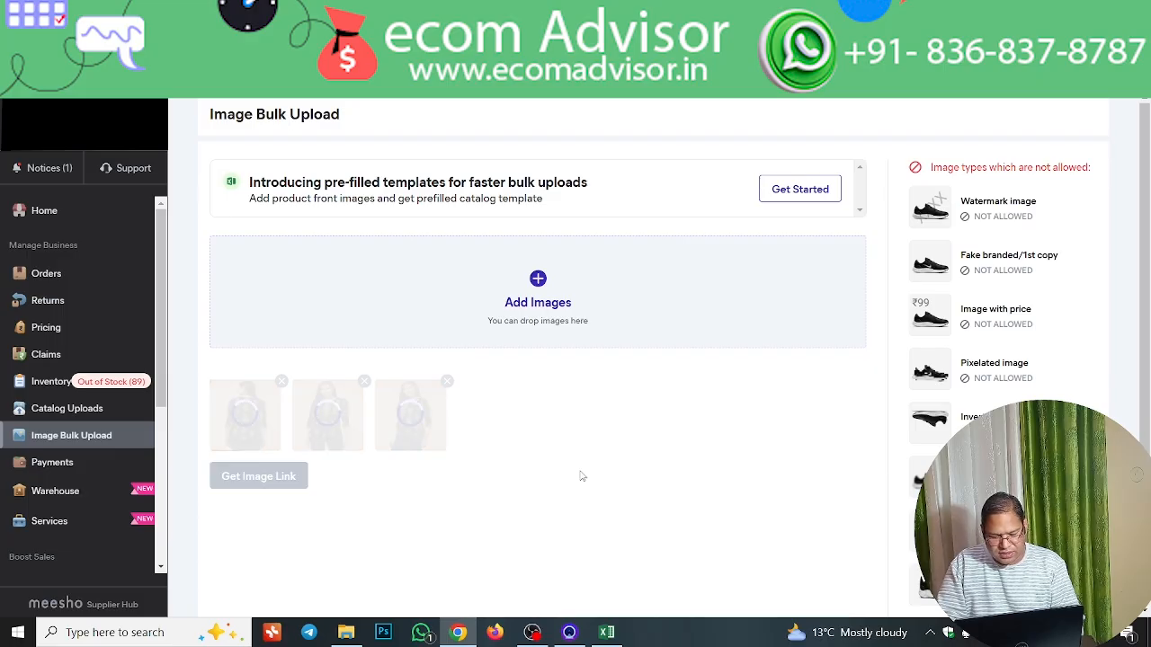
scroll(581, 476, "down", 1)
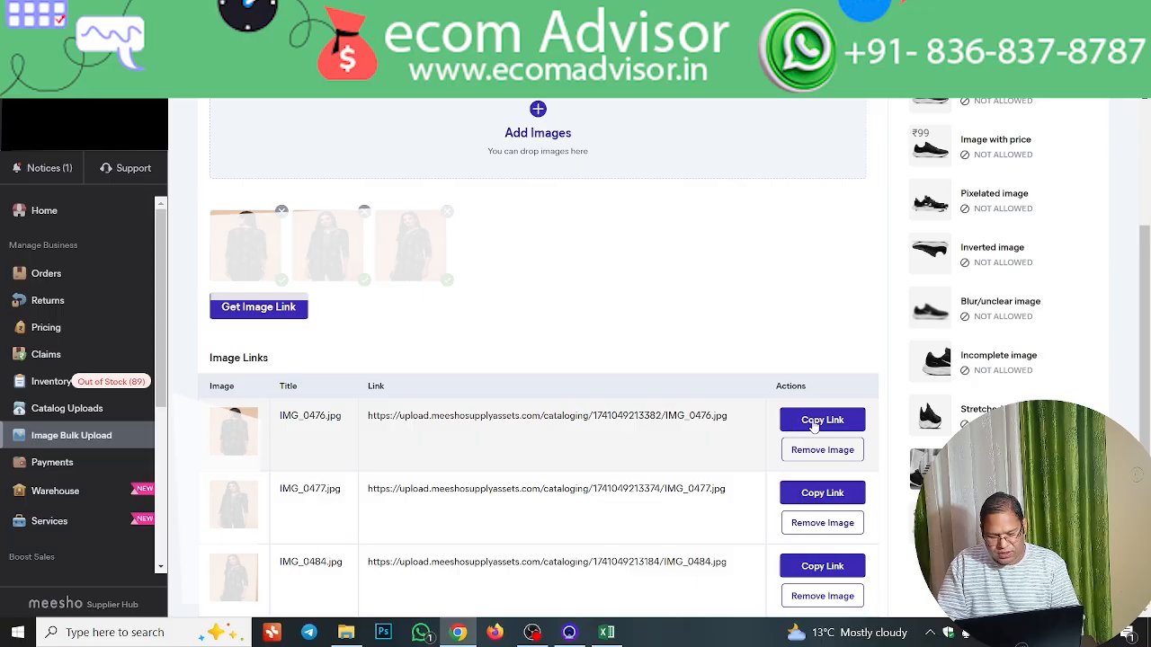
left_click(813, 421)
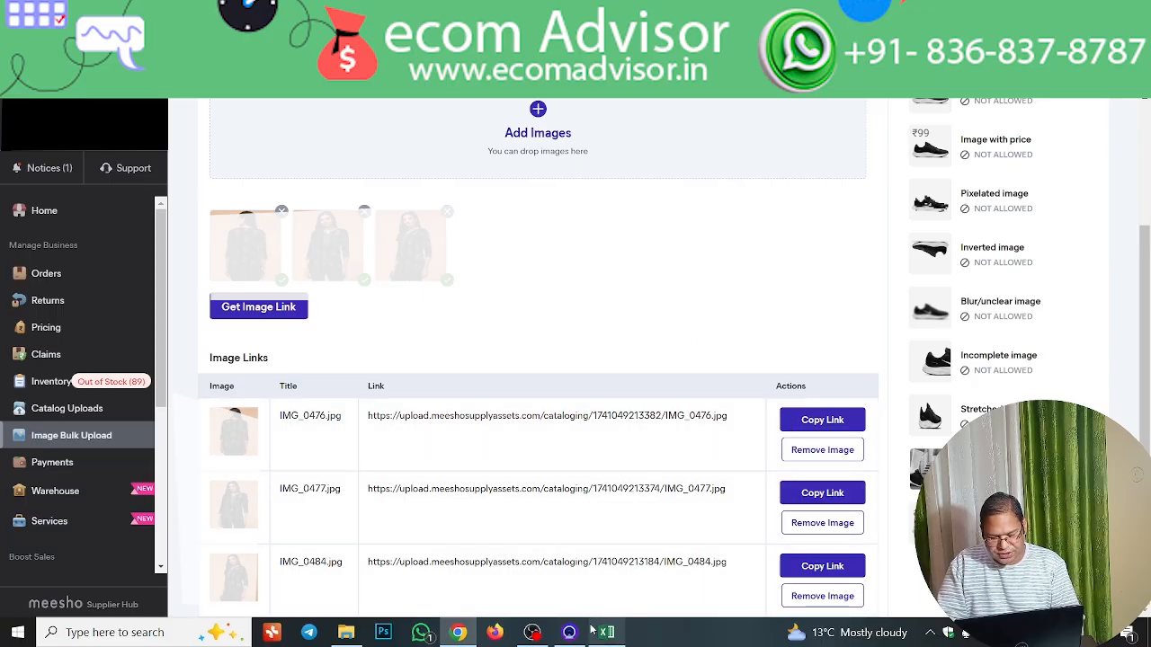
Switch to the Kurtis template in Excel and paste the IMG_0476.jpg link into row 6 of the Image 1 (Front) column
key("alt+Tab")
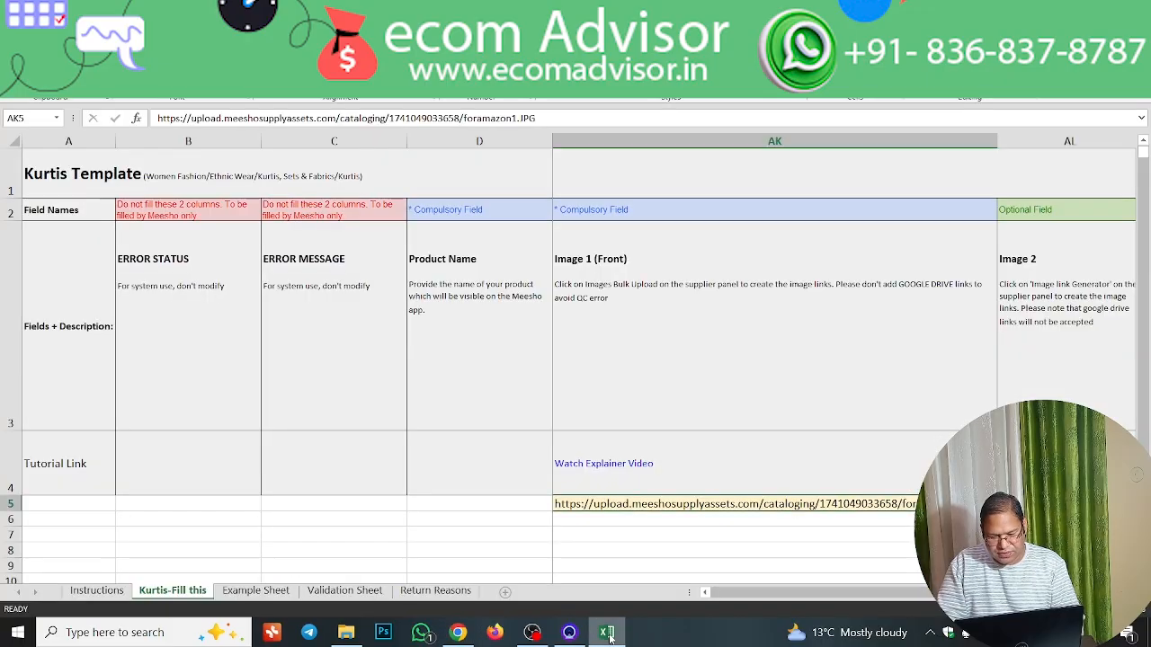
left_click(692, 524)
key("ctrl+v")
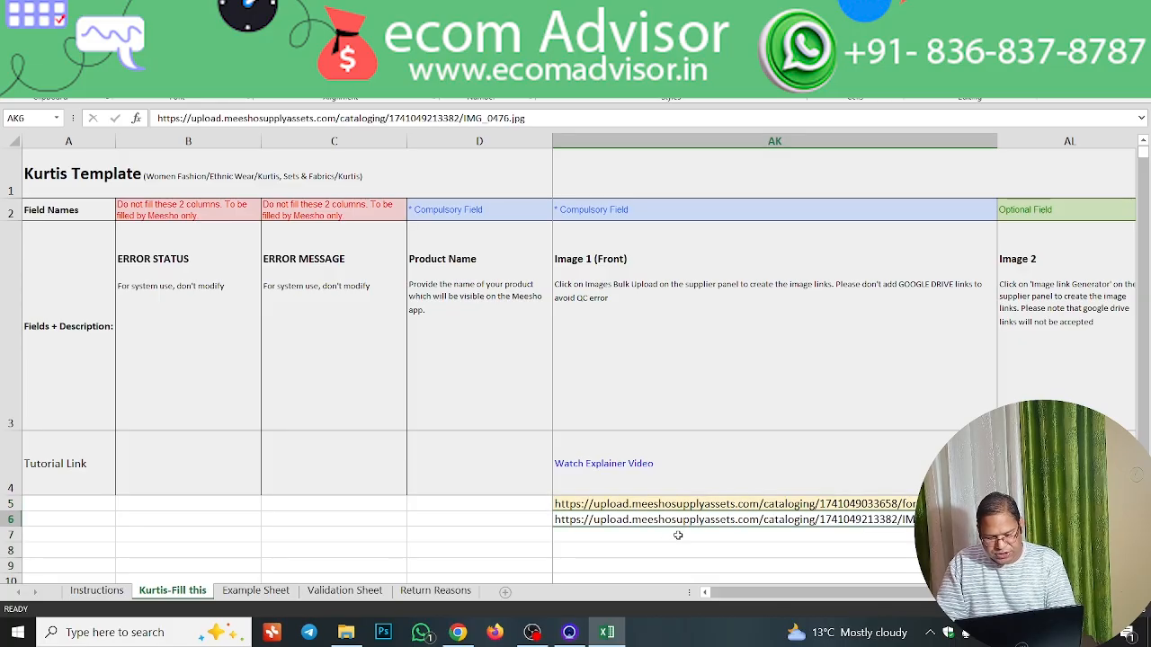
Copy the IMG_0477.jpg link from the Supplier Hub and paste it into row 5 of the template's Image 2 column
key("alt+Tab")
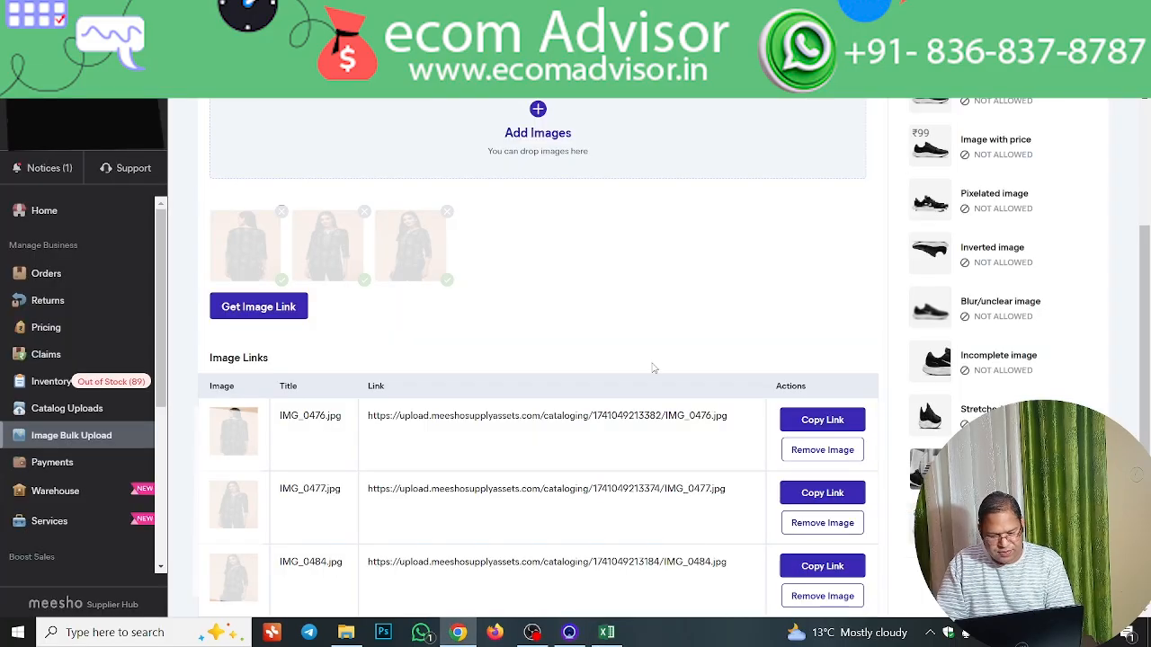
left_click(803, 493)
key("alt+Tab")
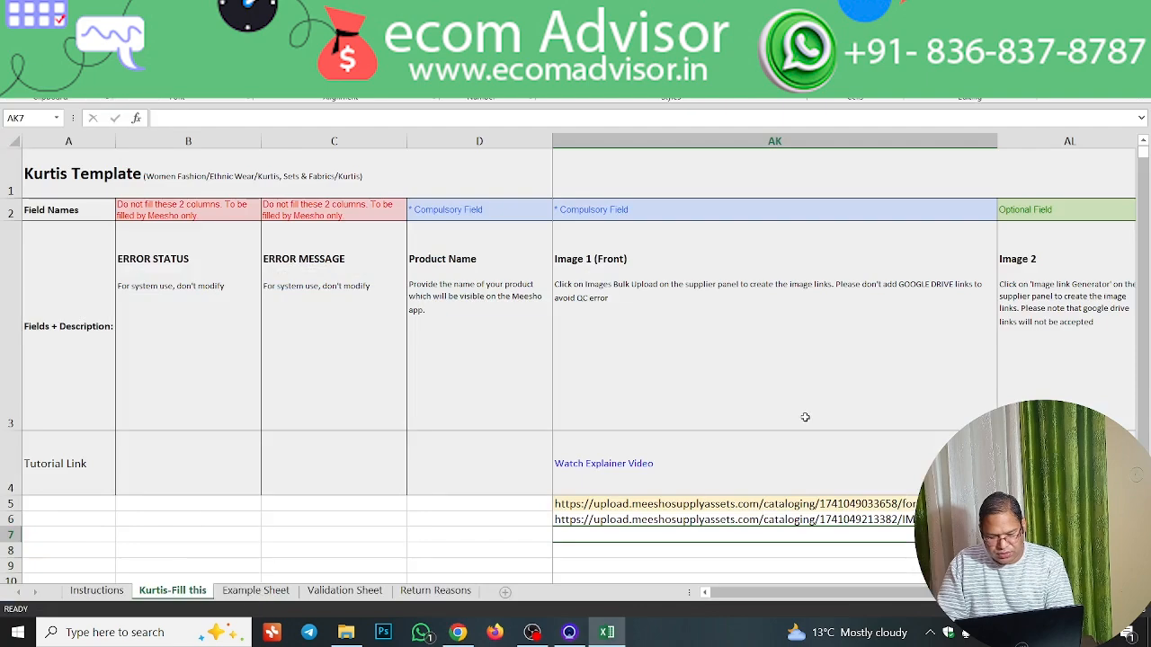
key("Up")
key("Right")
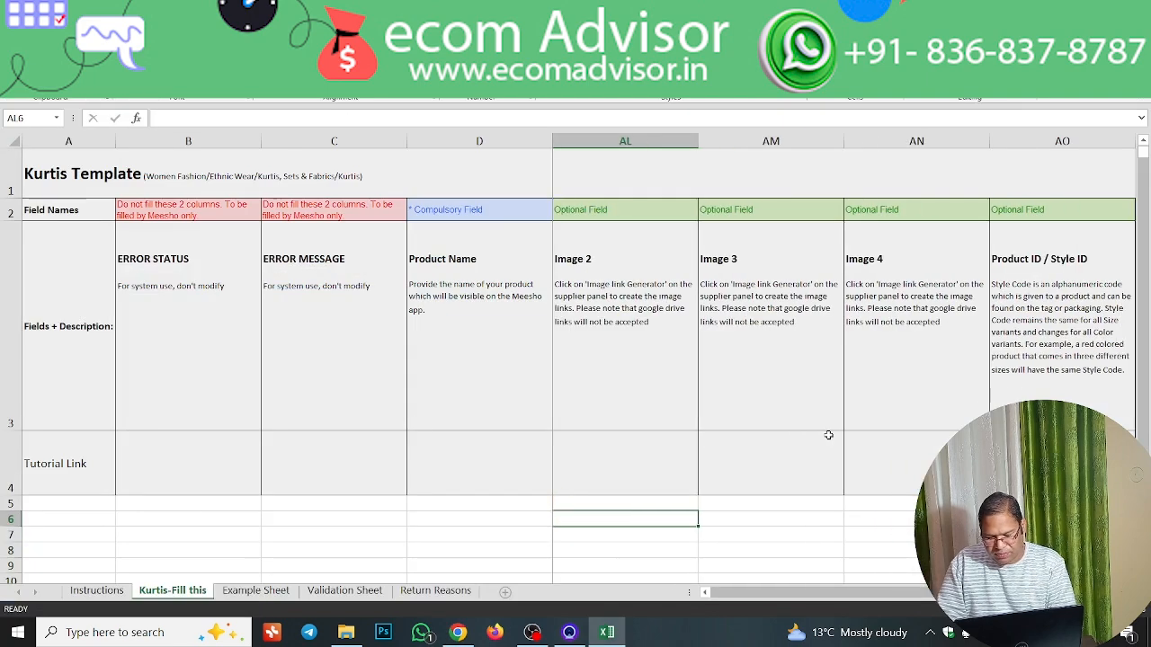
key("Up")
key("ctrl+v")
key("Right")
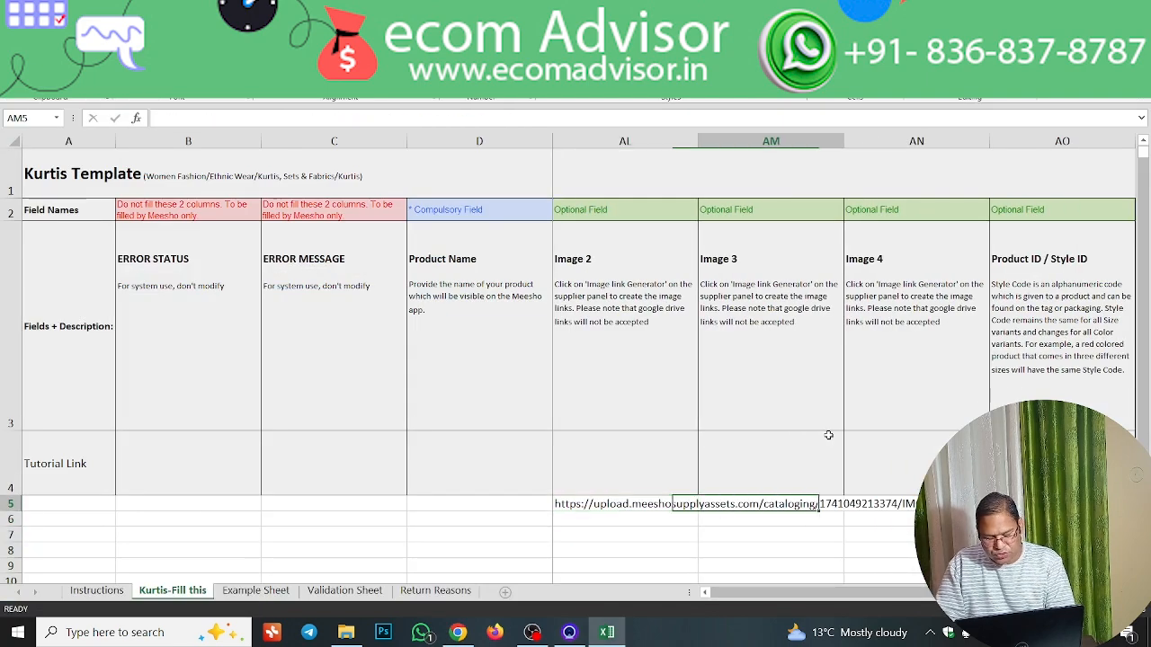
Return to the Image Bulk Upload page in Chrome and remove all the previously added images
key("alt+Tab")
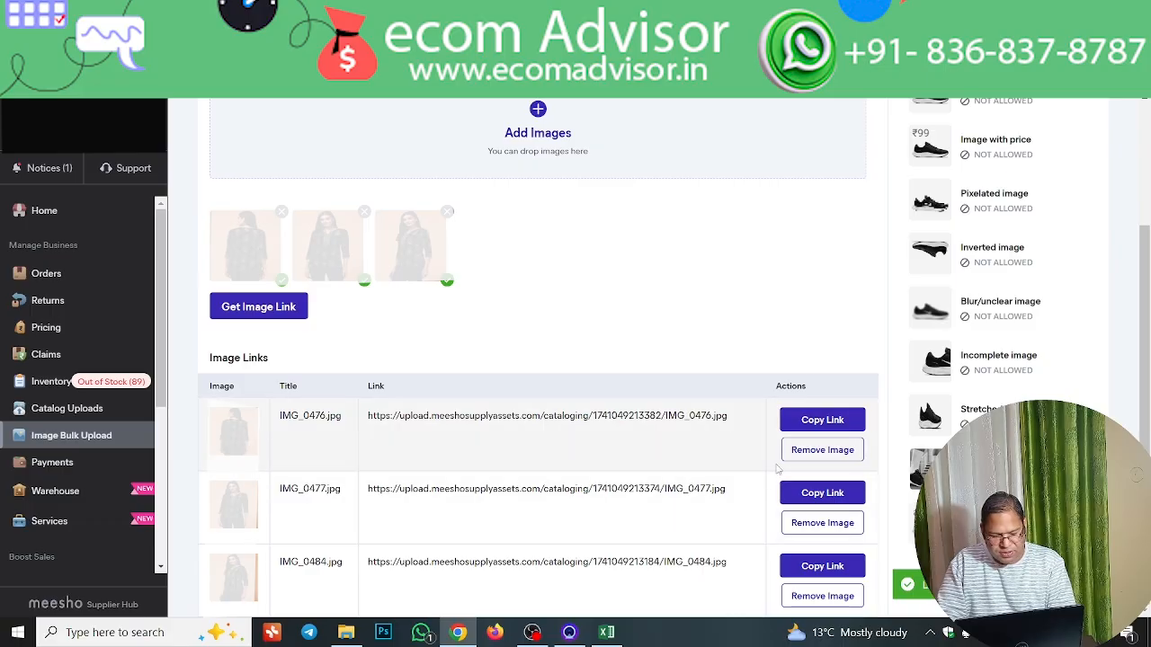
scroll(620, 229, "up", 2)
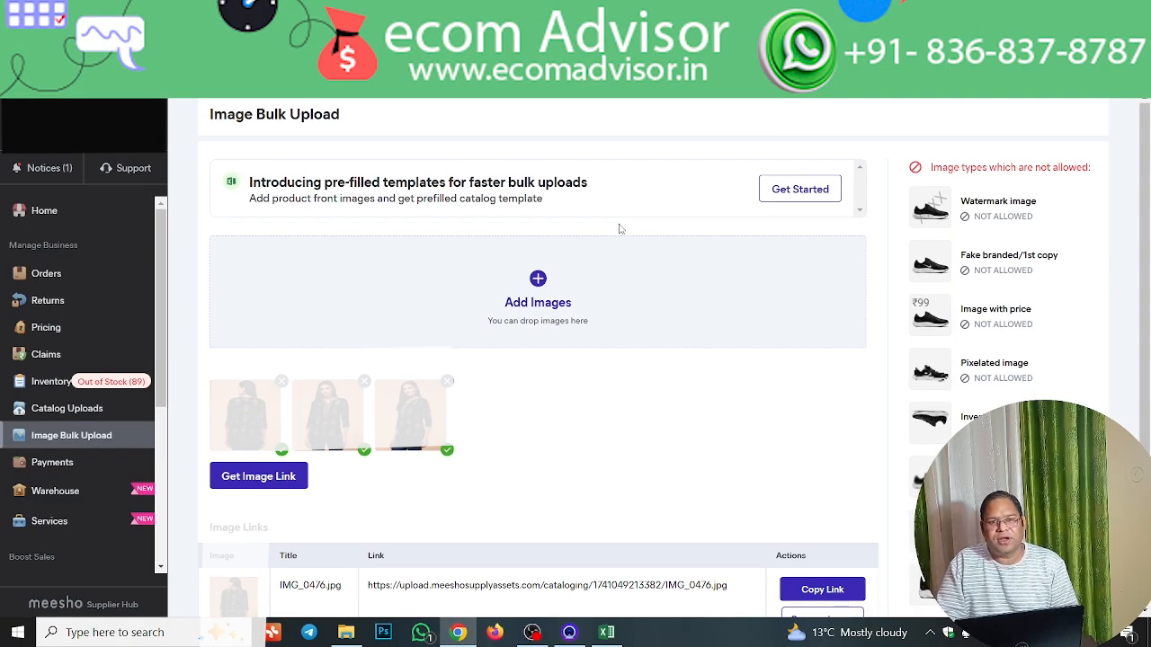
left_click(447, 381)
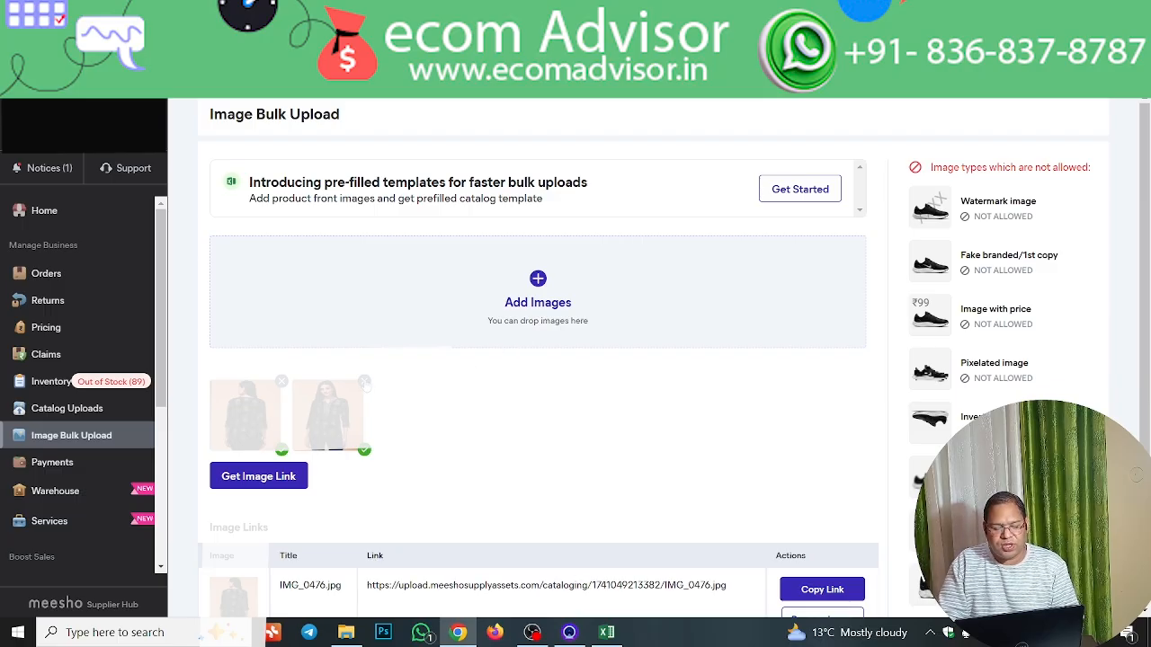
left_click(364, 384)
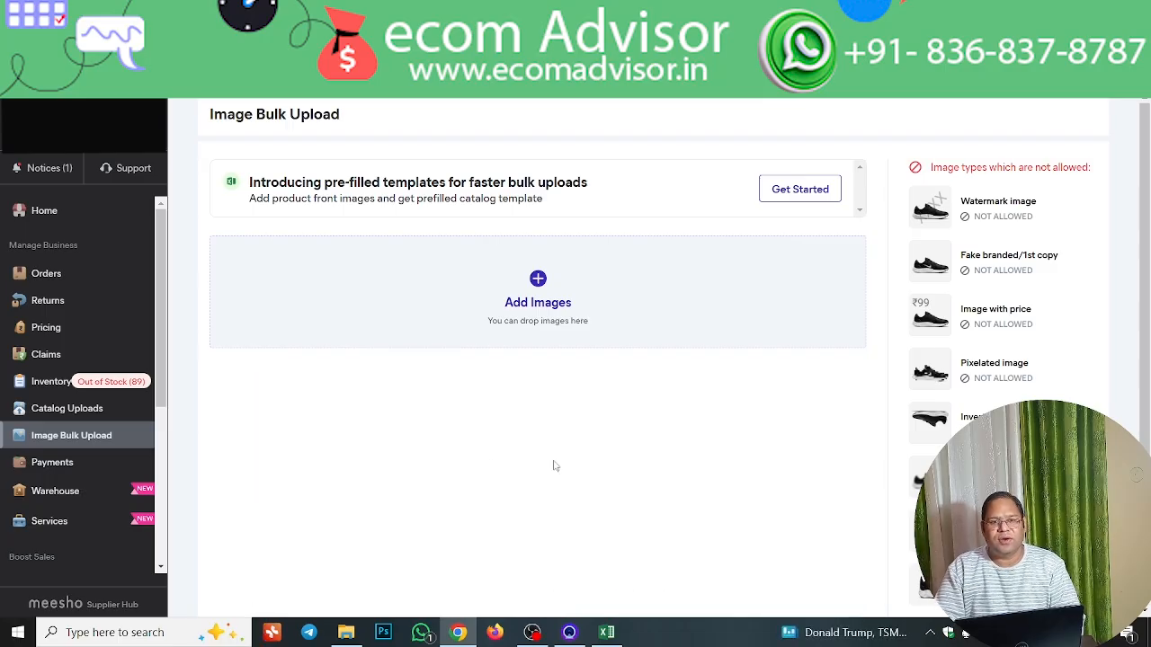
Add the Kurti size chart image to the bulk upload, then generate and copy its image link
left_click(532, 245)
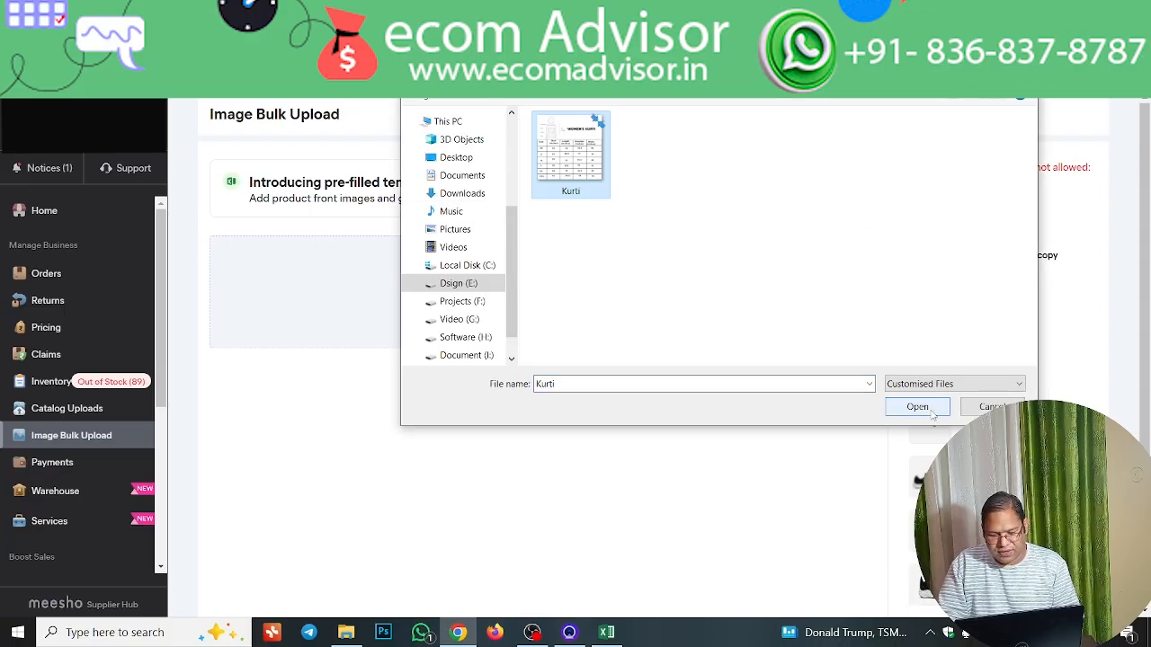
left_click(917, 407)
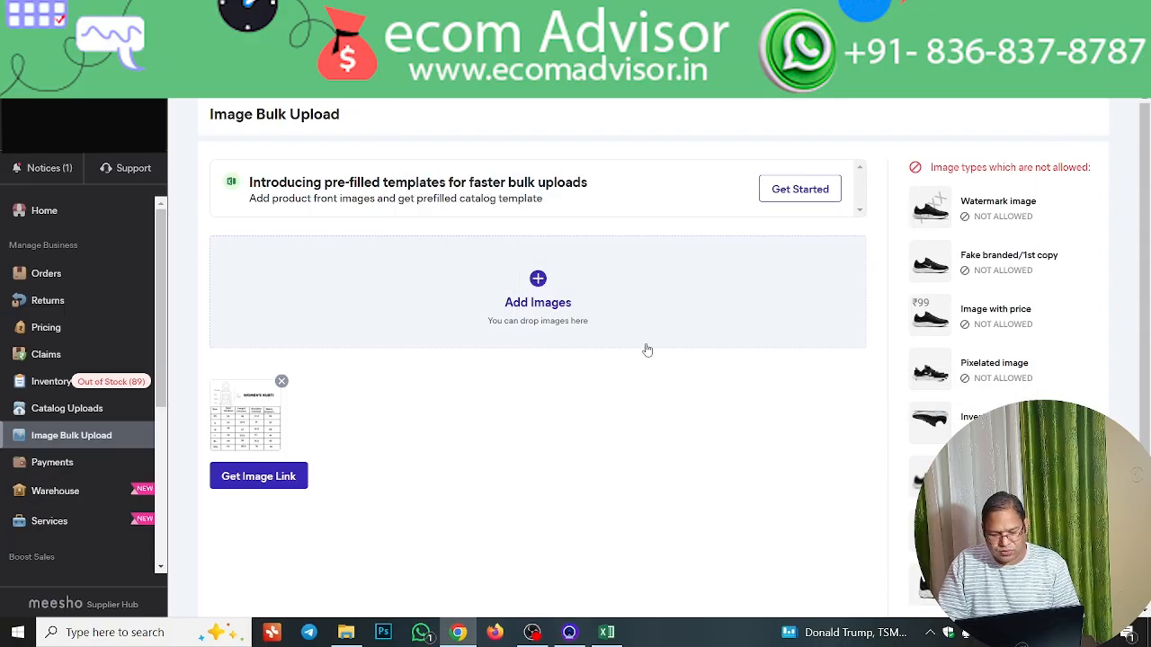
left_click(260, 476)
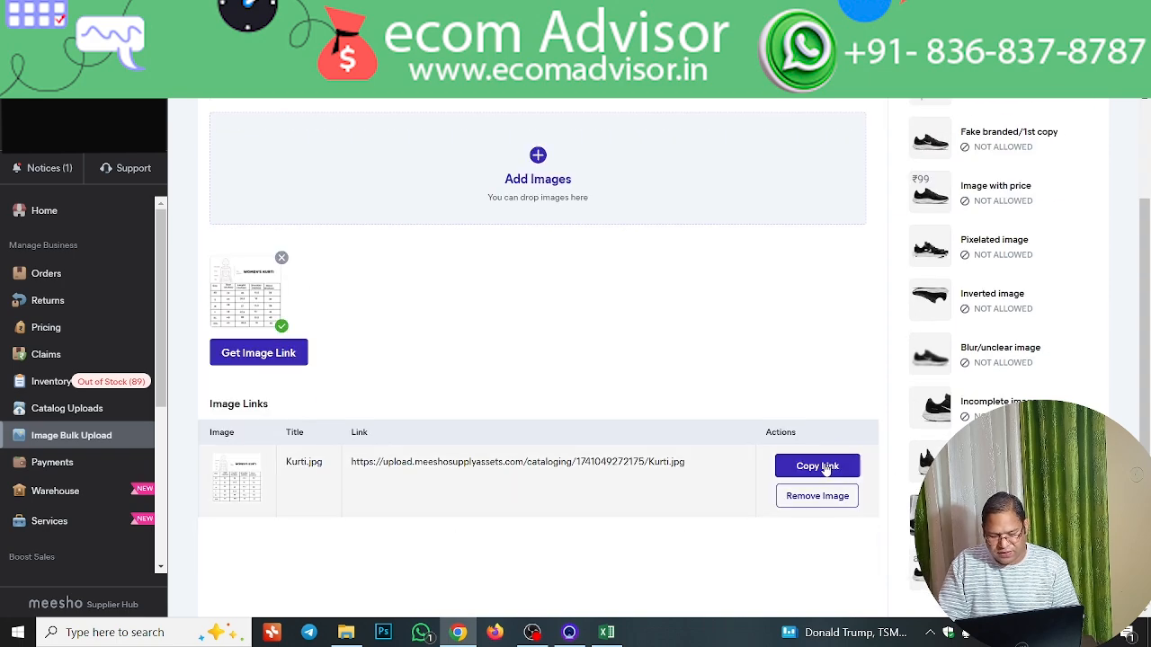
left_click(826, 467)
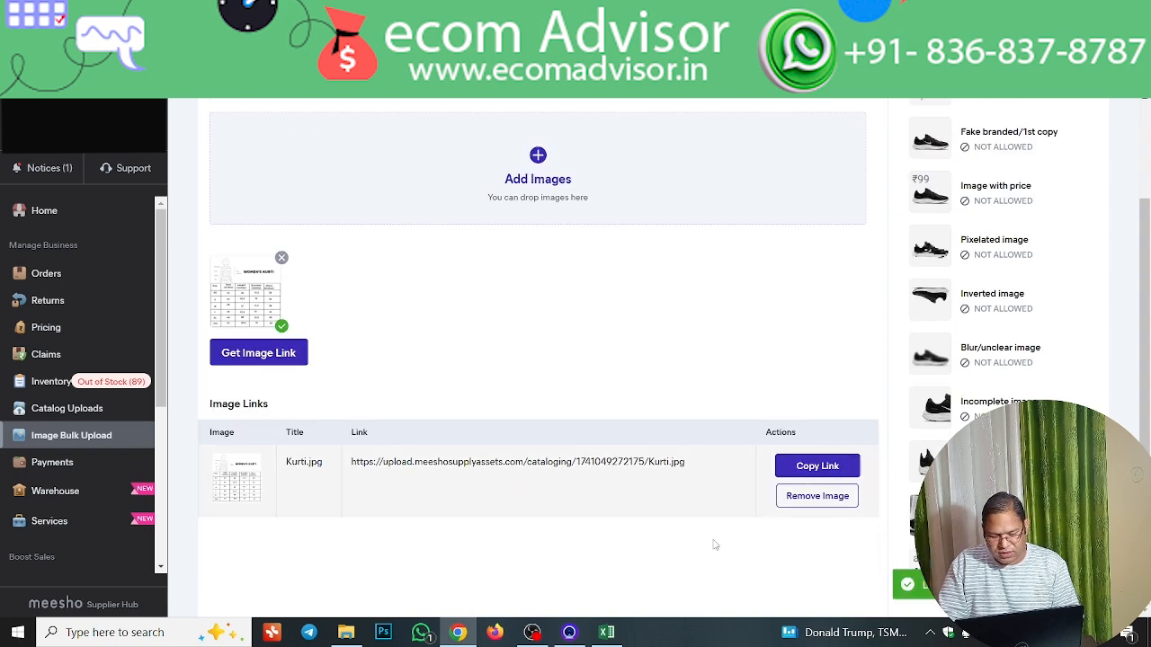
Switch to Excel, paste the Kurti.jpg link into row 5 of the Image 4 column, and select the row's Image 2 to Image 4 cells
left_click(607, 633)
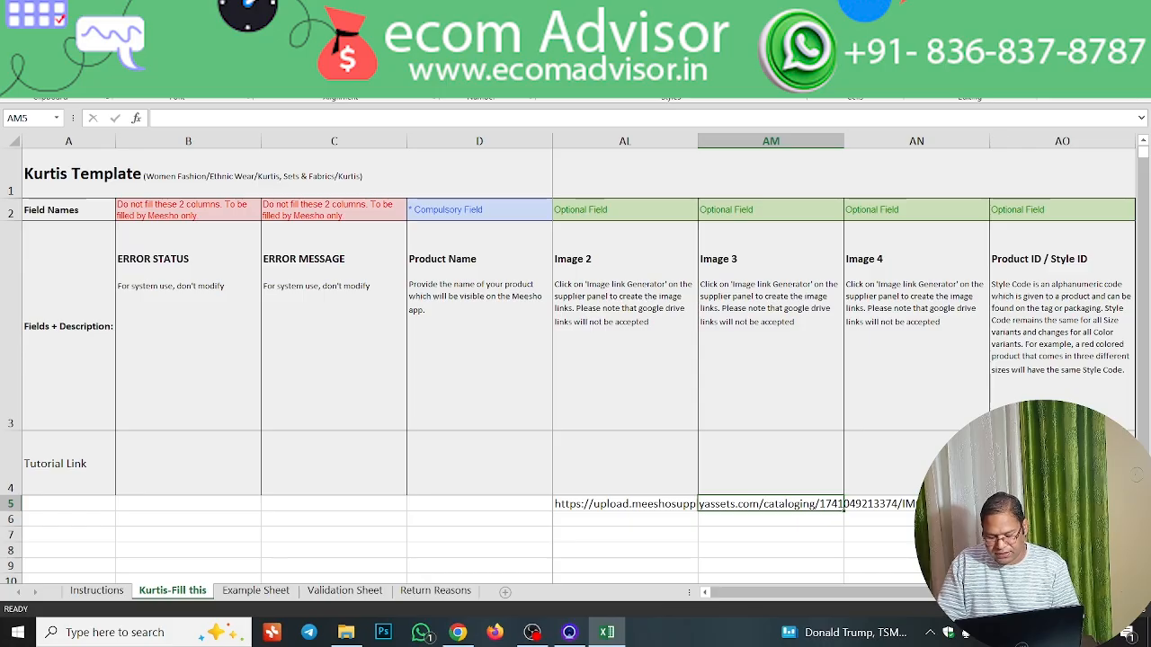
key("Right")
key("ctrl+v")
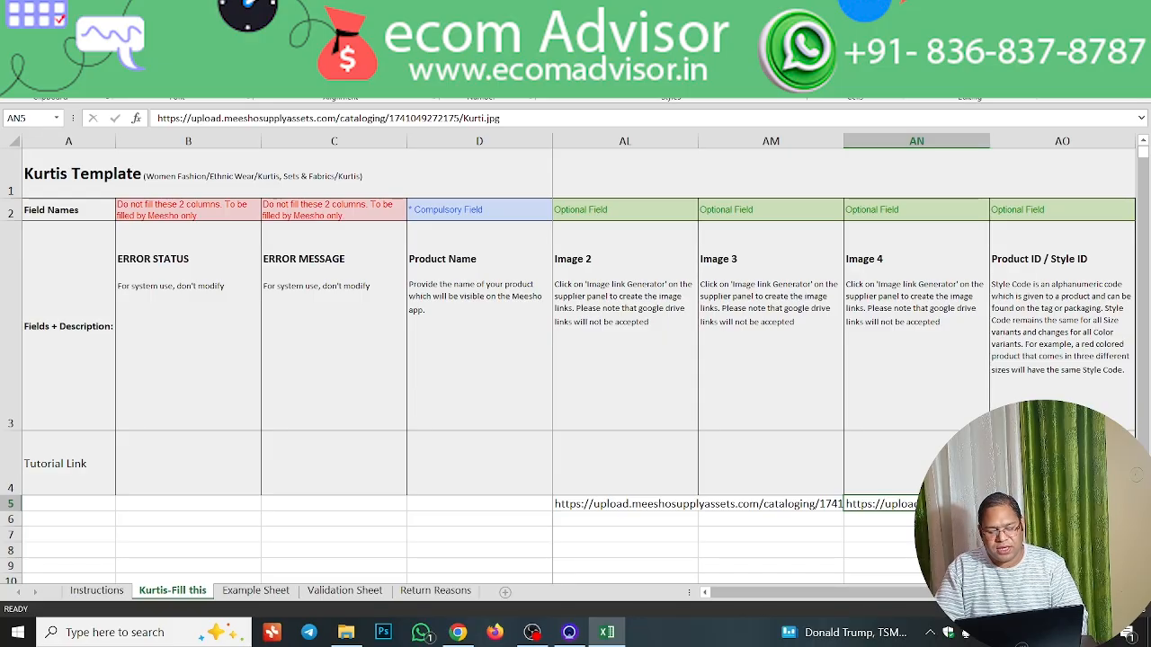
key("shift+Left")
key("shift+Left")
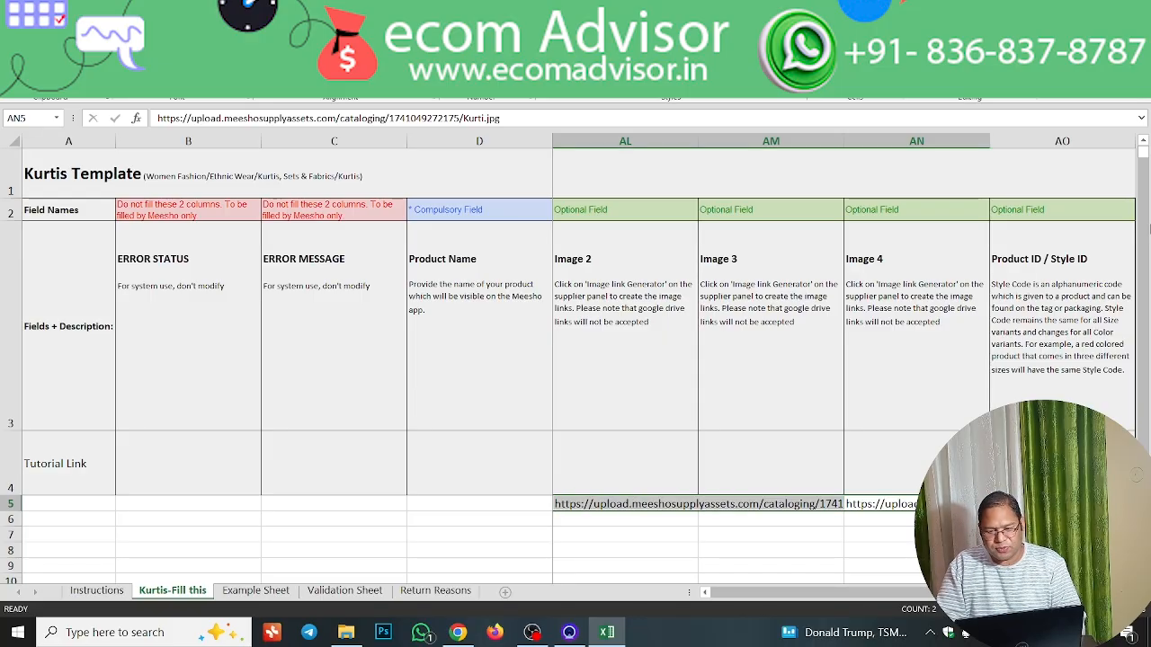
Close the prefilled template workbook and go to the first product name, cell D5, in the completed Kurtis template
left_click(1134, 8)
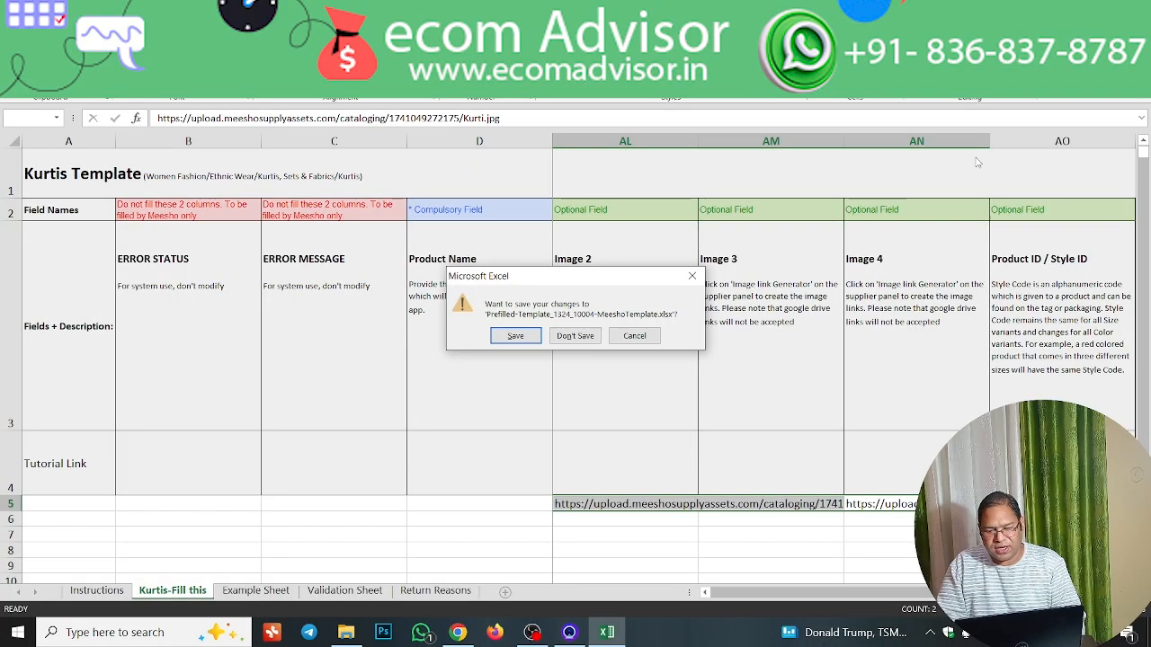
key("Right")
key("Right")
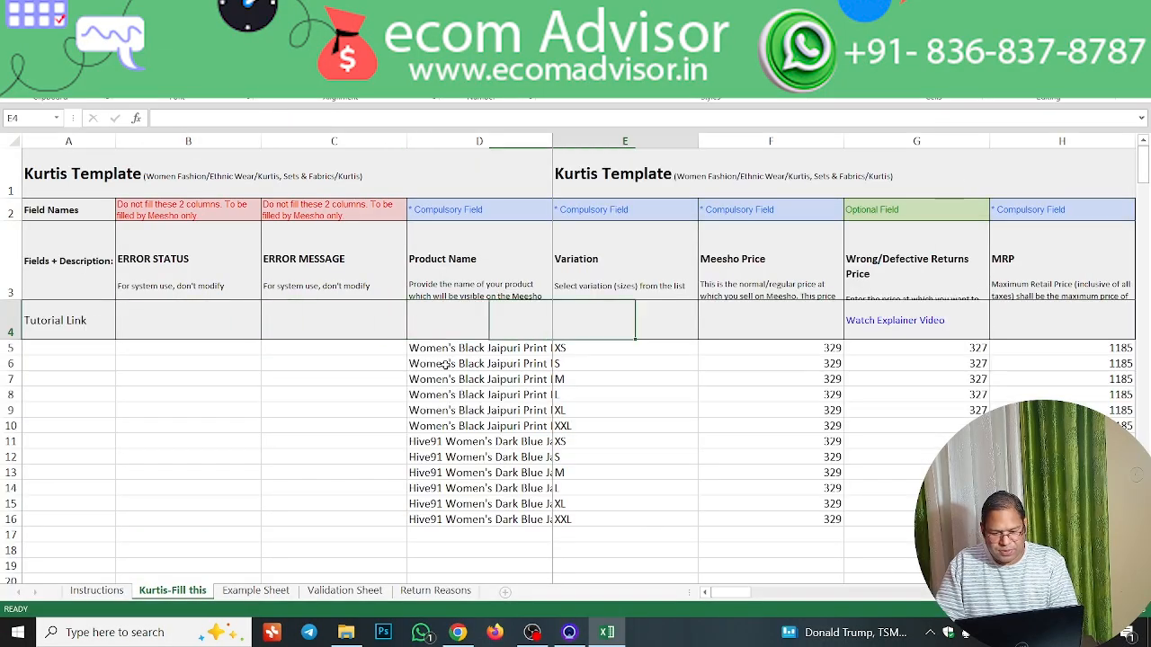
key("Down")
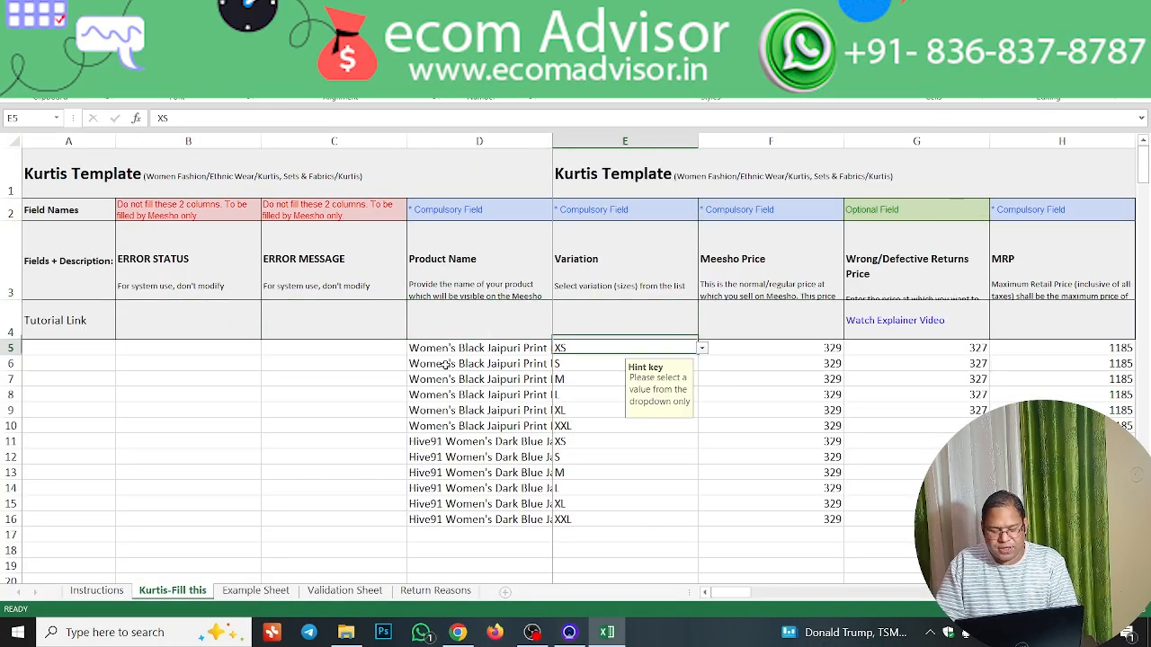
key("Left")
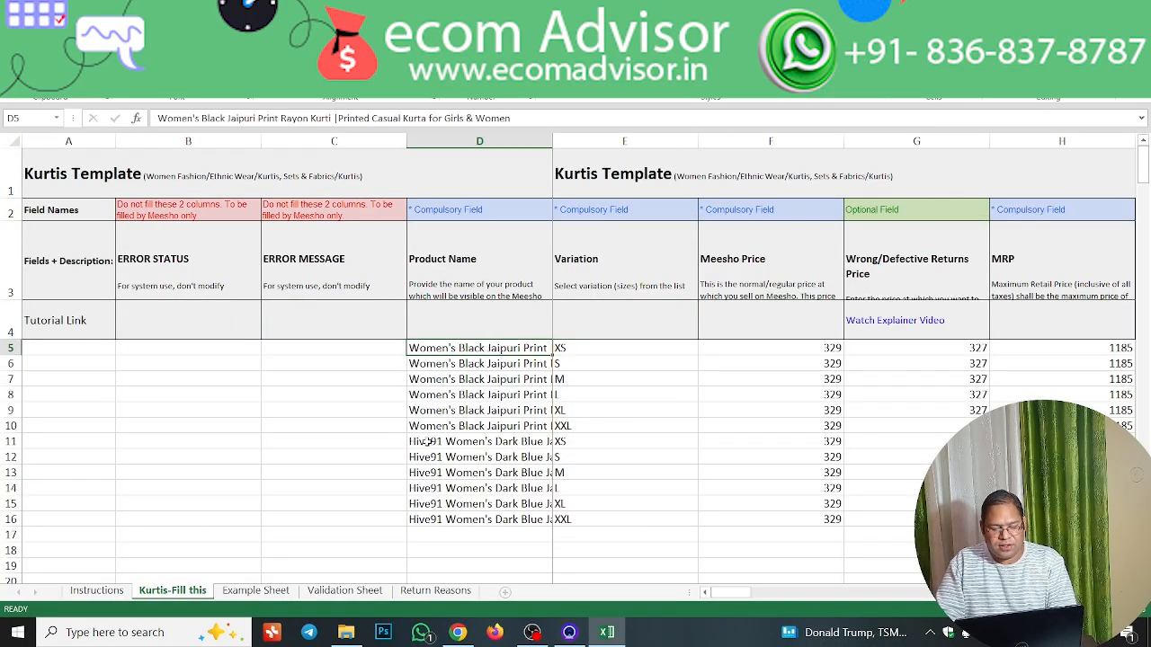
Examine the Product Name column from its field description to the first product in row 5
key("Up")
key("Up")
key("Down")
key("Down")
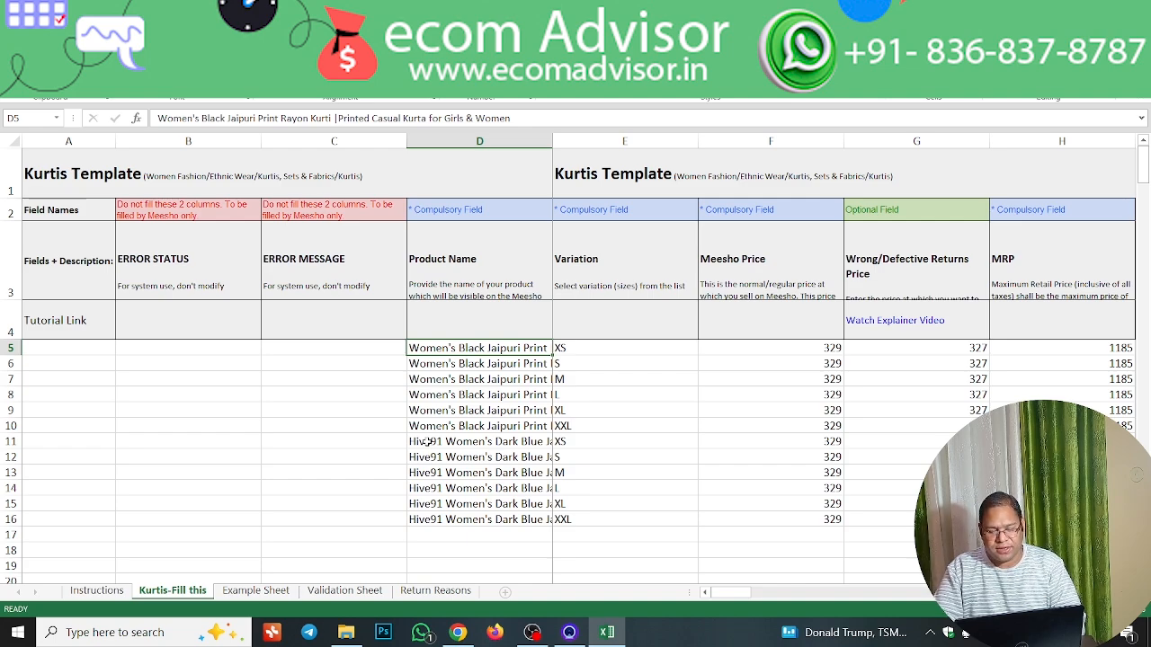
key("Up")
key("Up")
key("Up")
key("Down")
key("Down")
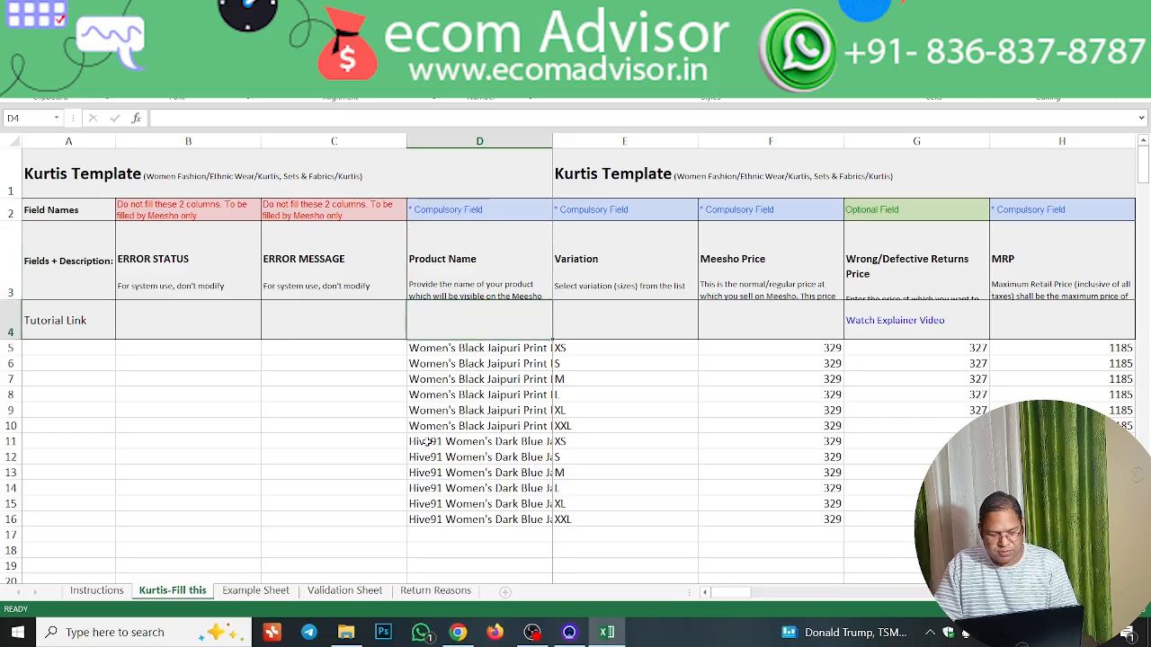
key("Up")
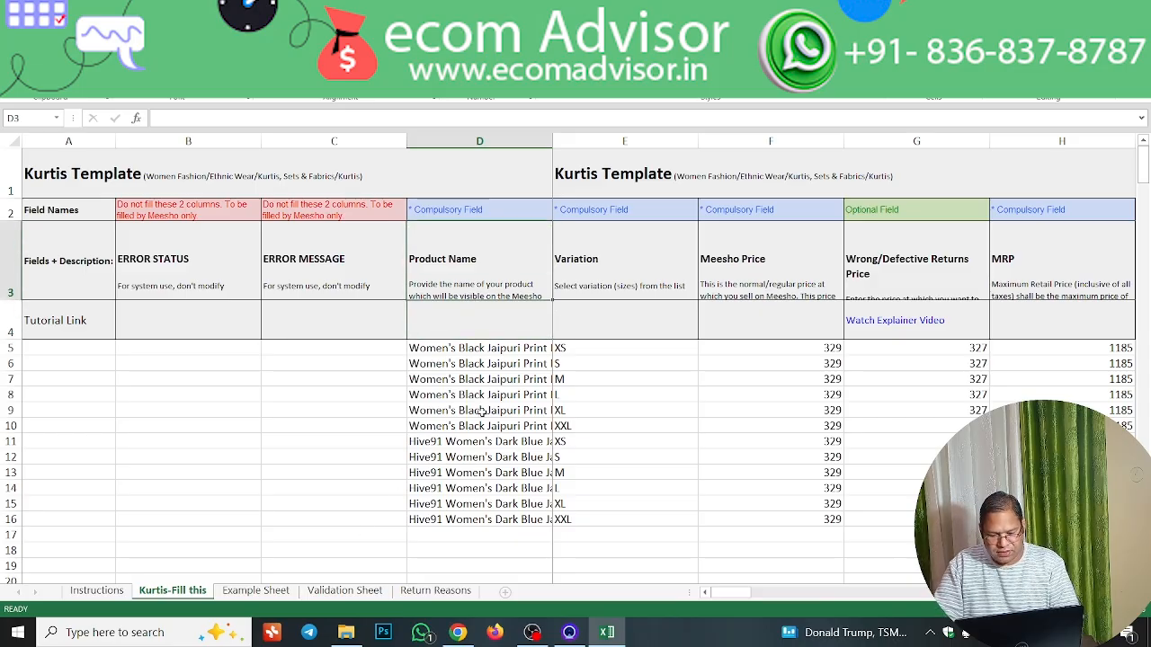
left_click(517, 350)
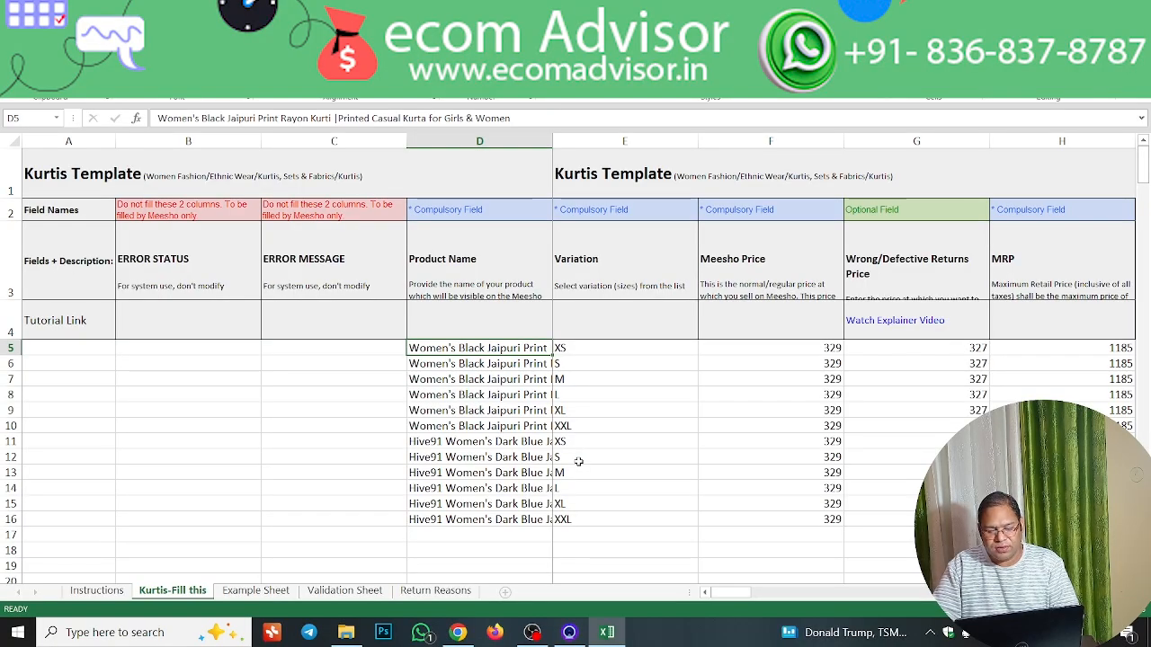
Examine the Variation column, viewing the size options in row 5 and the second product's first size in row 11
left_click(614, 356)
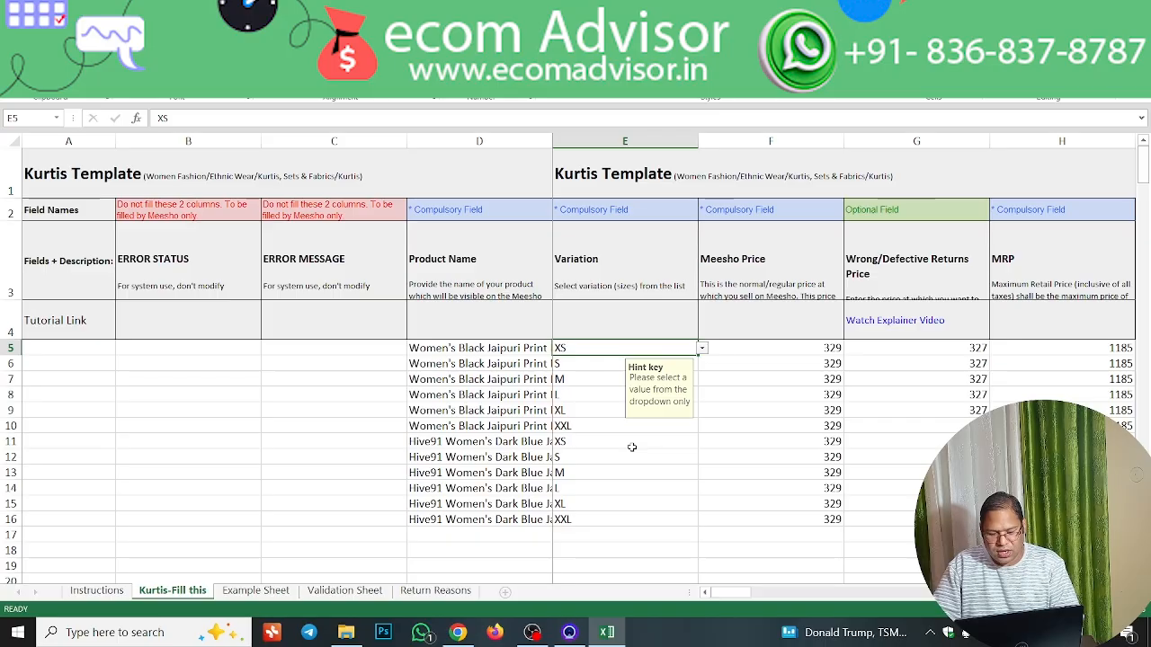
left_click(703, 351)
key("Escape")
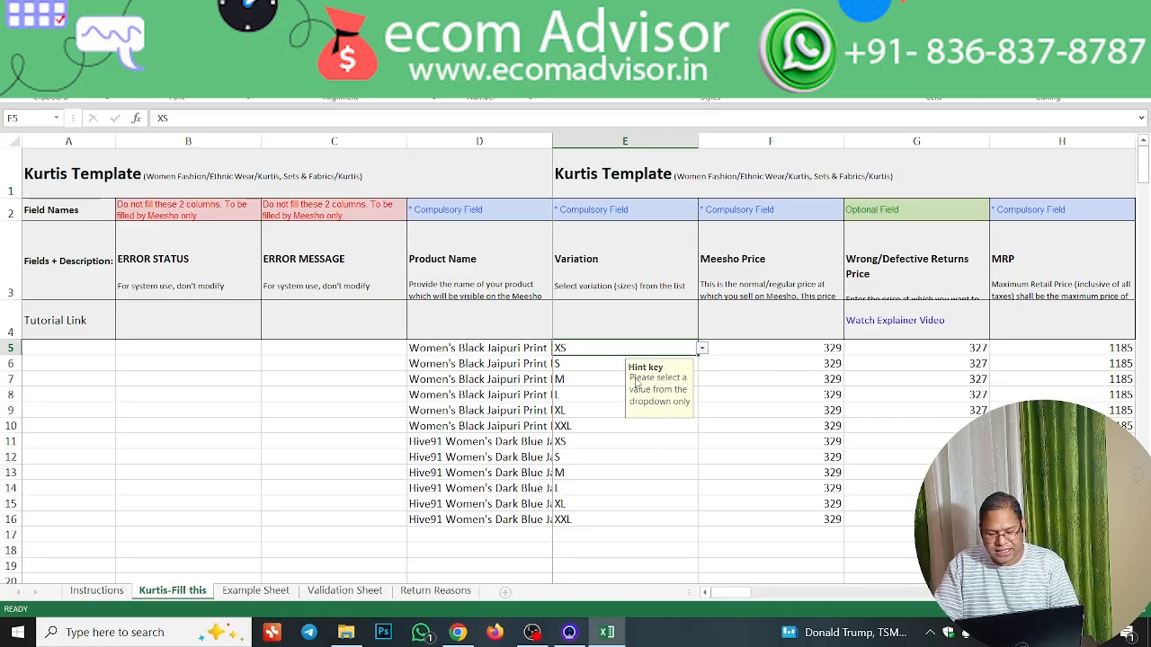
left_click(592, 443)
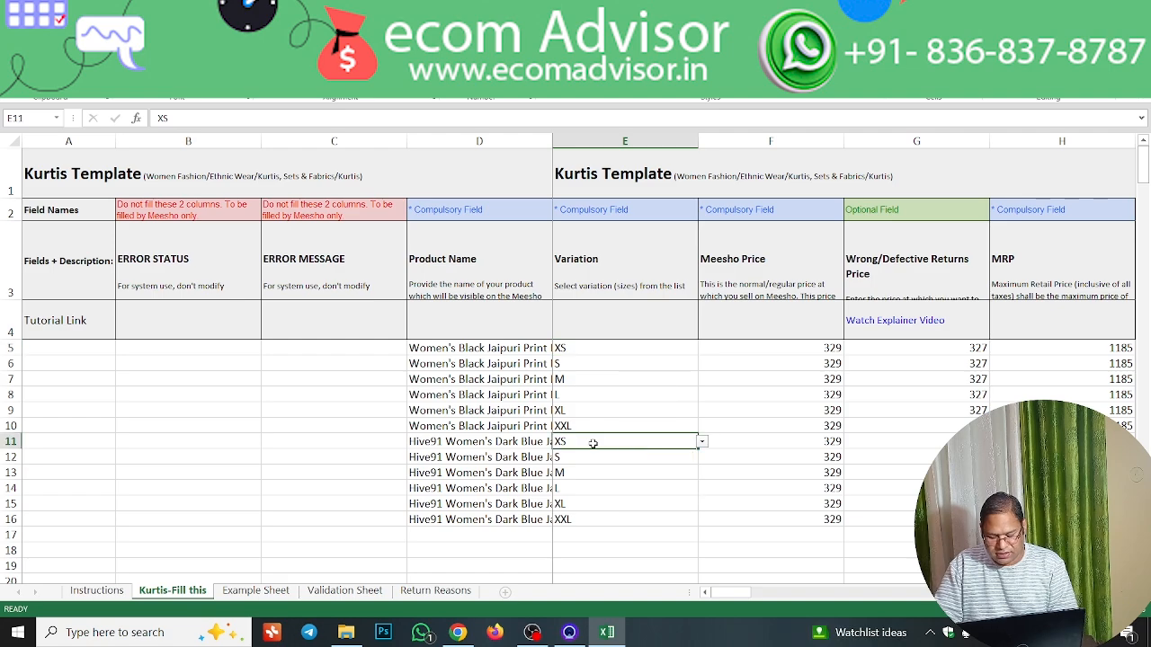
key("Left")
key("Left")
key("Right")
key("Right")
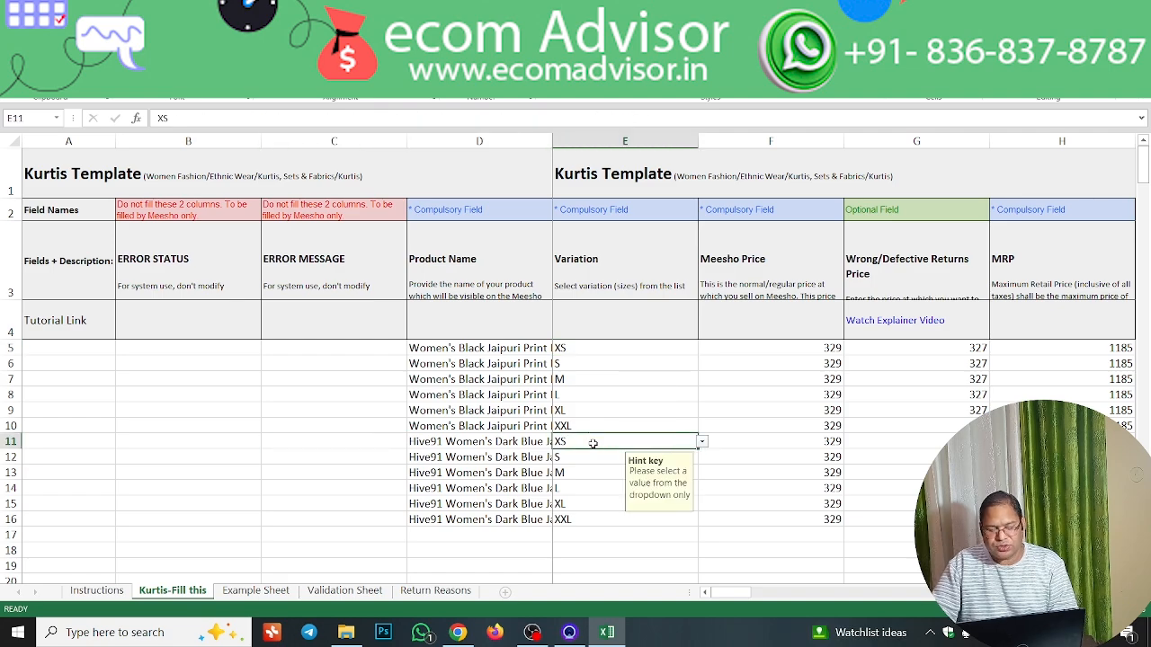
Compare the Meesho Price, Wrong/Defective Returns Price and MRP entries in row 6, then check the returns price explainer link cell
key("Right")
key("Up")
key("Up")
key("Up")
key("Up")
key("Up")
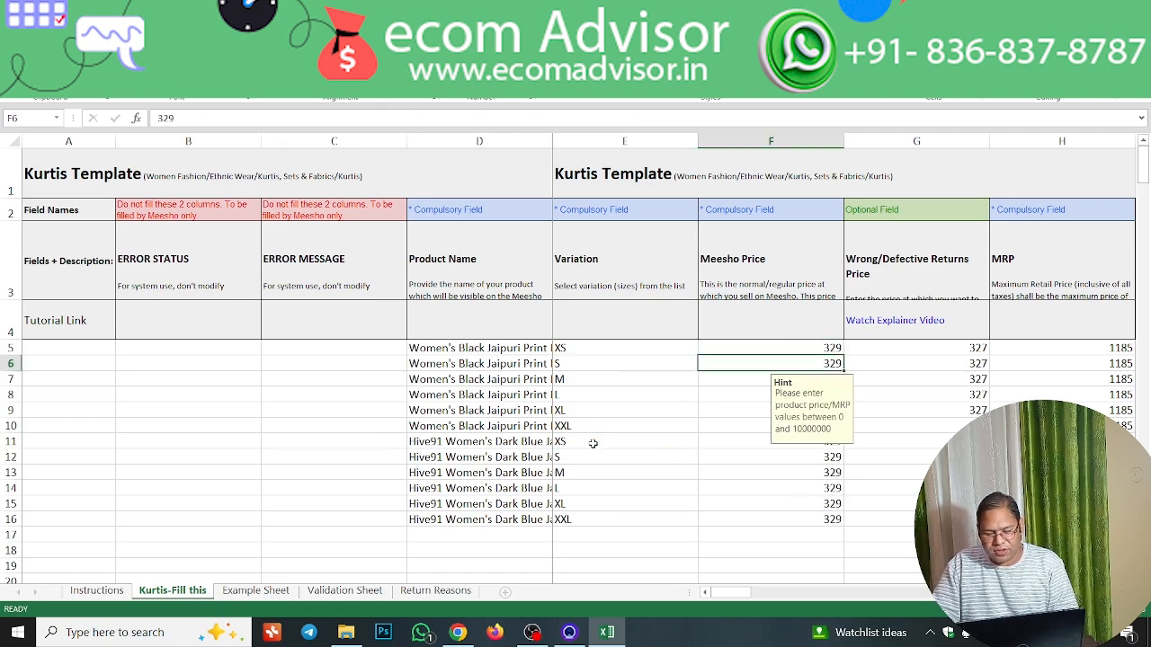
key("Right")
key("Right")
key("Left")
key("Left")
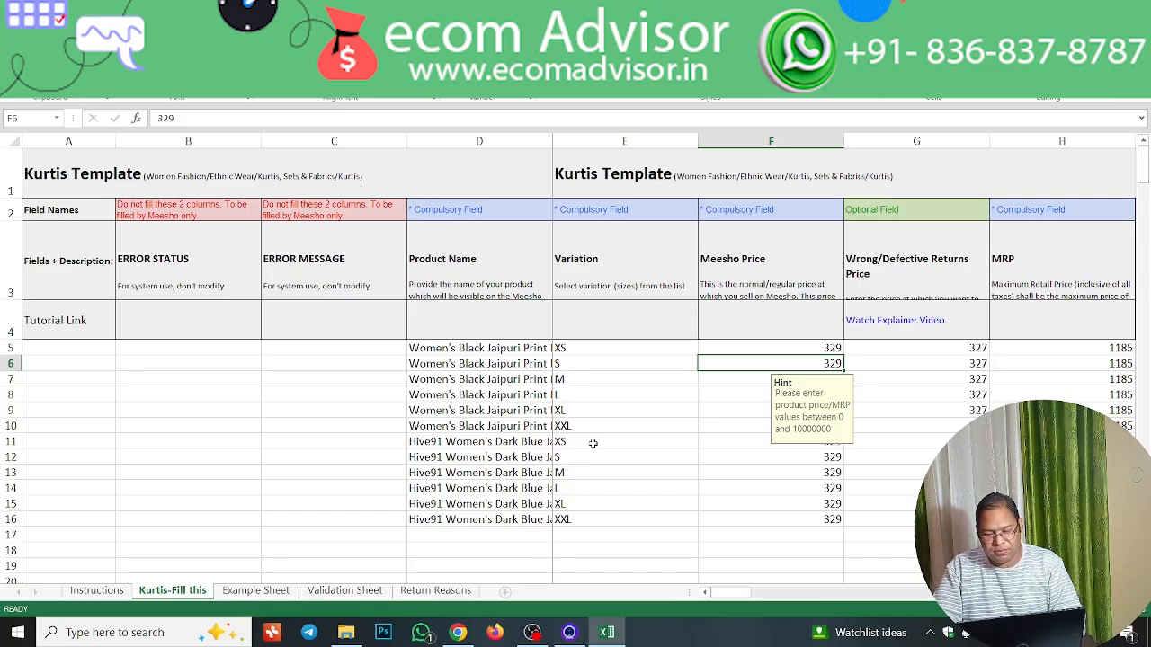
key("Right")
key("Right")
key("Left")
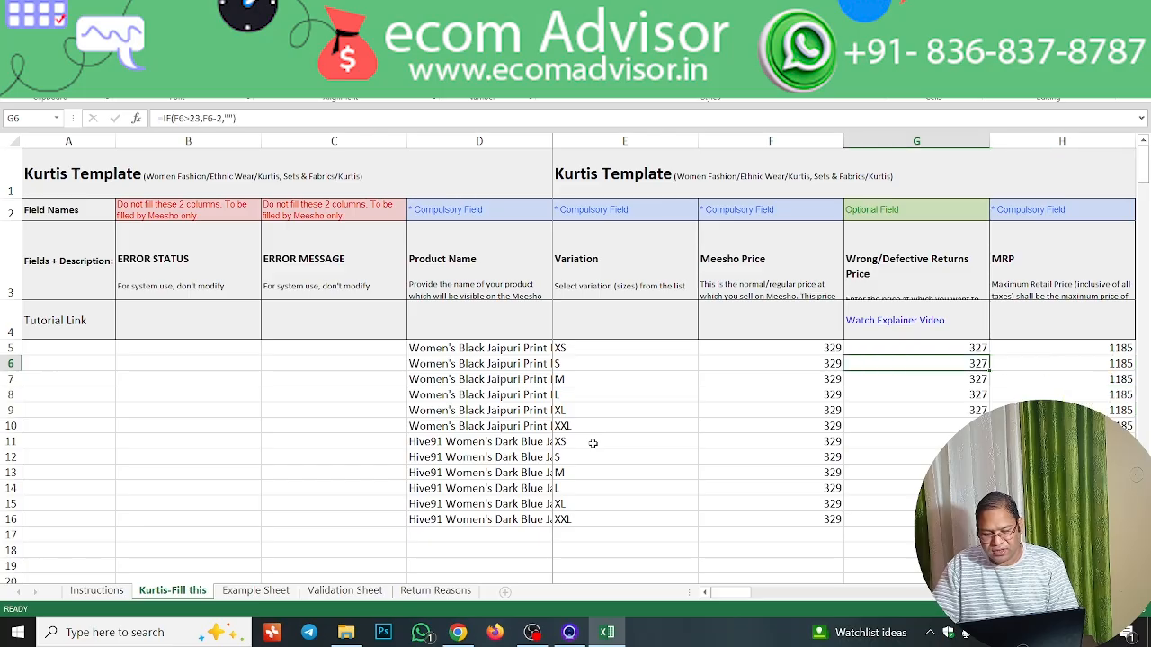
key("Up")
key("Up")
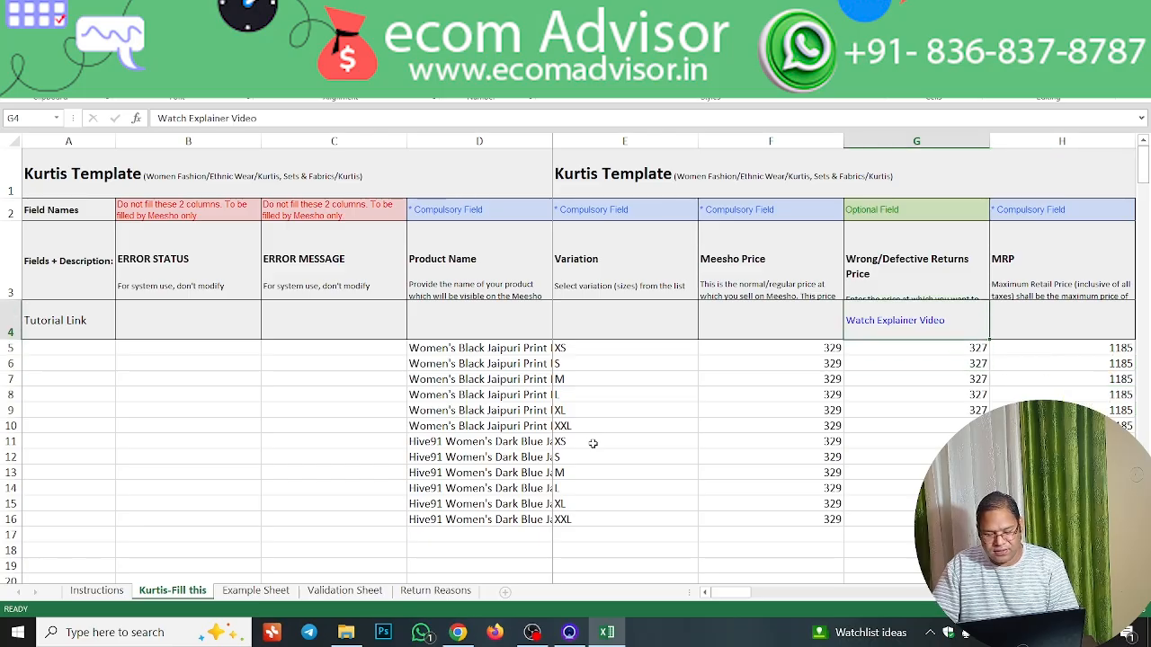
Compare the Meesho Price and Wrong/Defective Returns Price column headings on the Return Reasons sheet
left_click(436, 591)
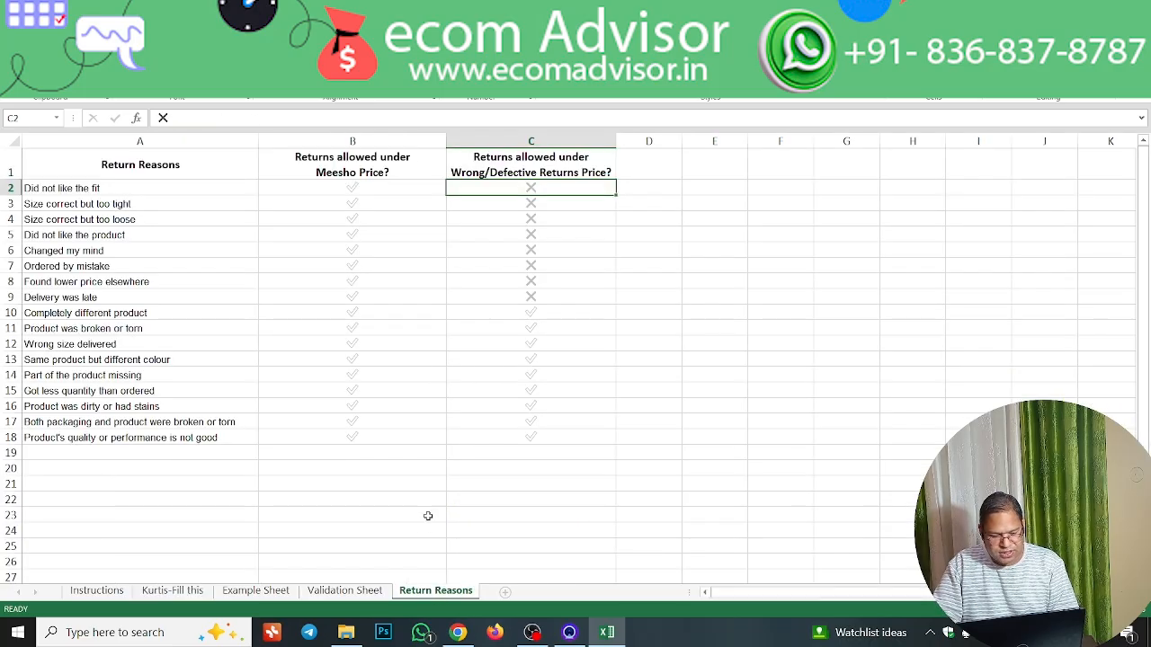
left_click(368, 170)
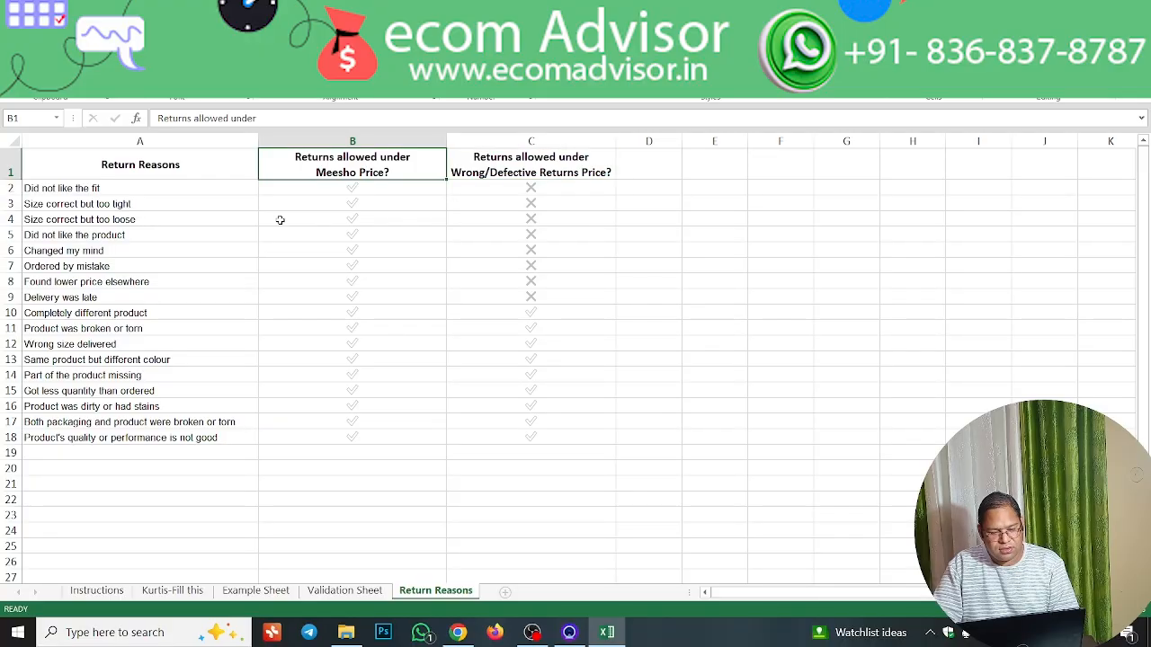
key("Down")
key("Down")
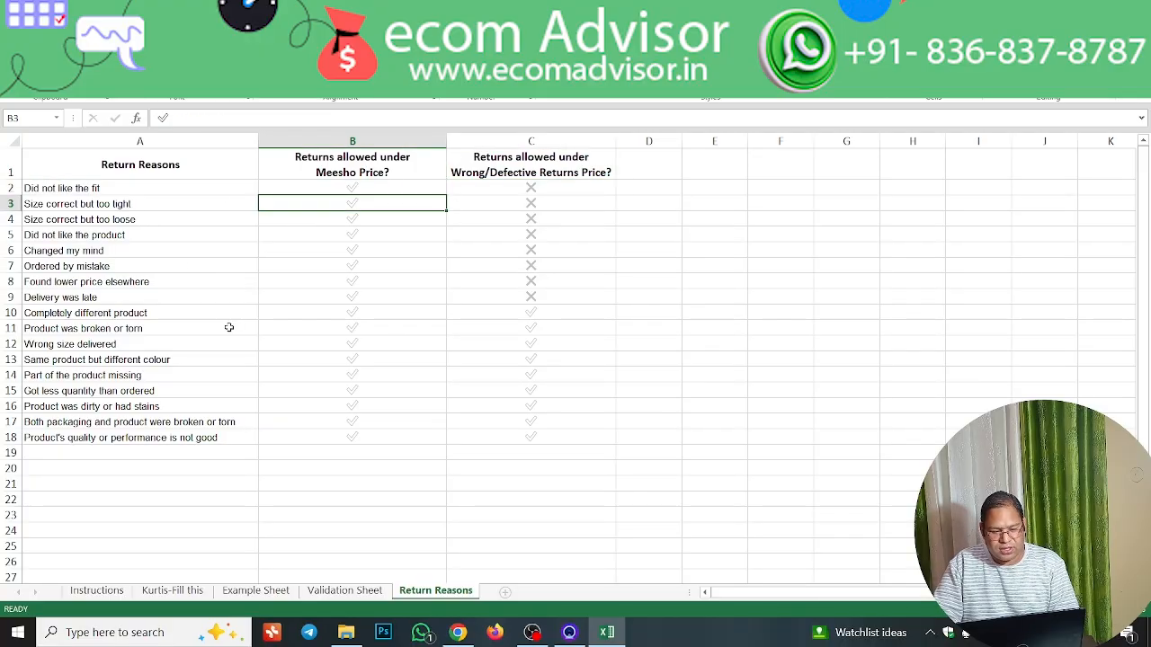
left_click(391, 174)
left_click(579, 177)
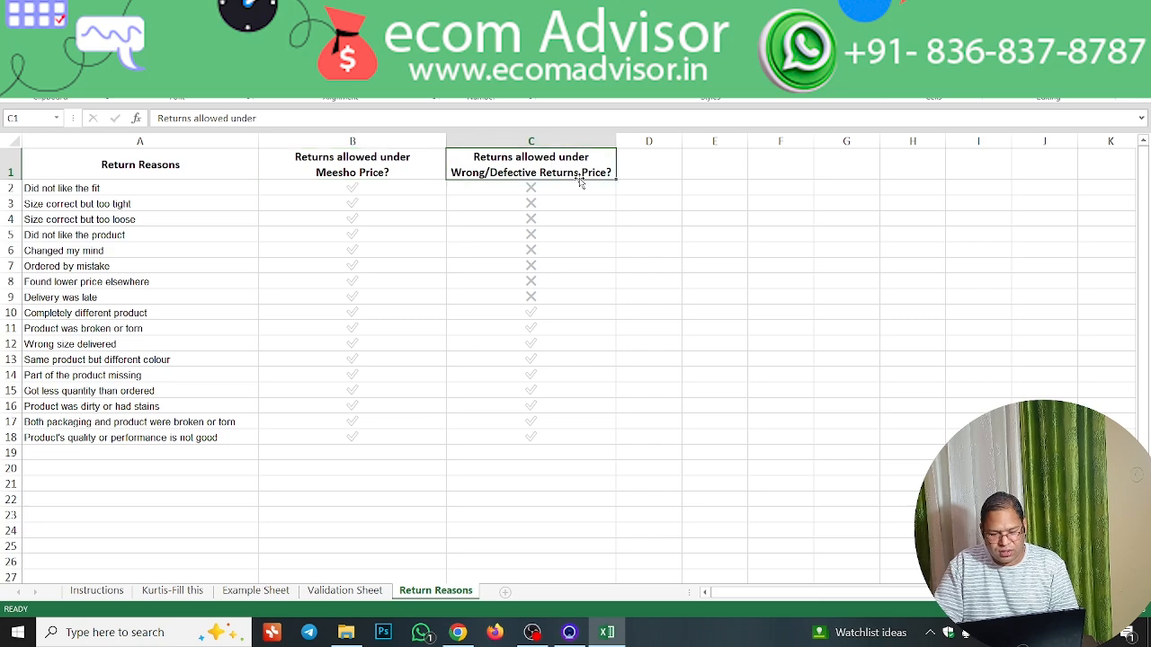
Review the full list of return reasons in A2:A18 and check the allowance marks for "Did not like the fit"
left_click(357, 187)
left_click(154, 186)
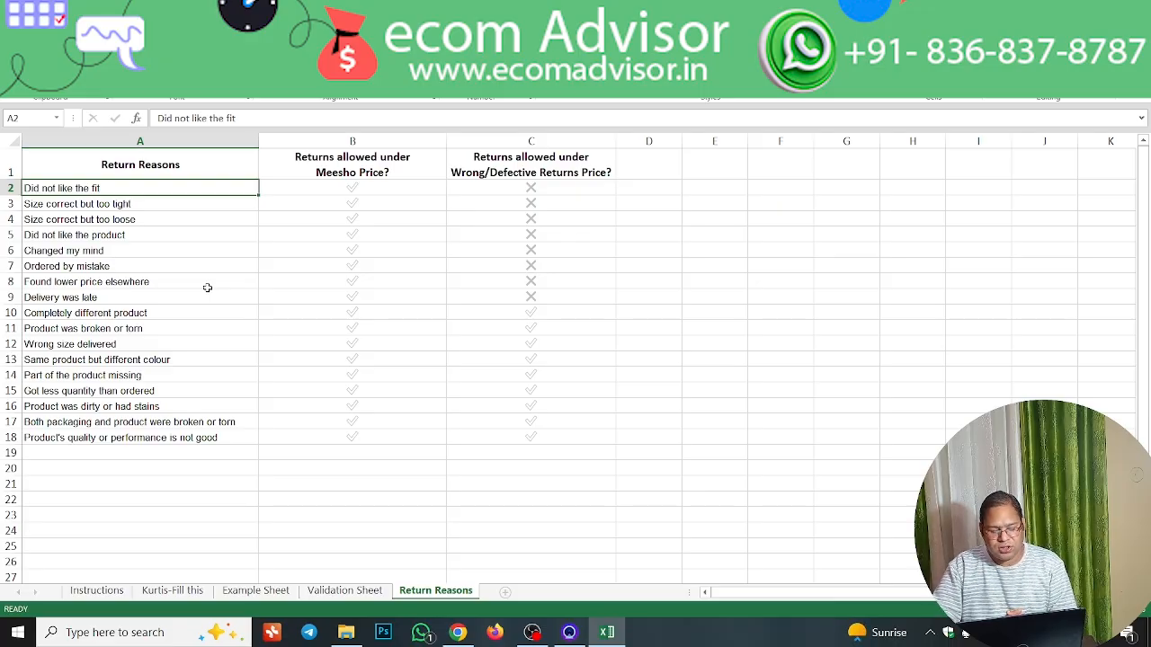
key("ctrl+shift+Down")
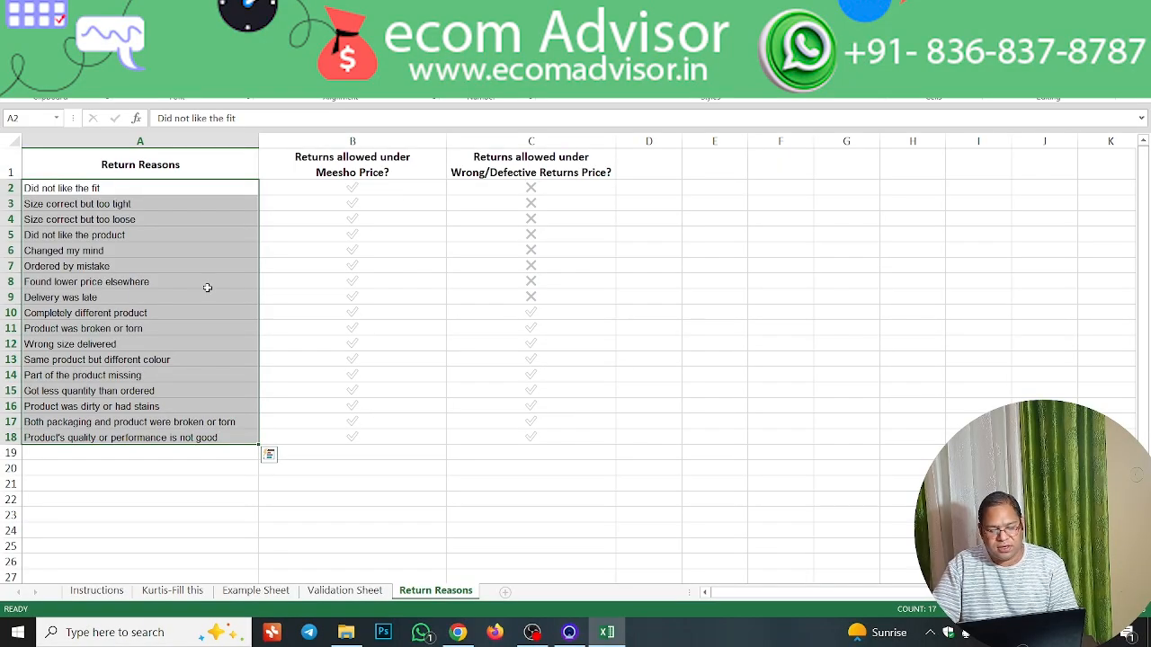
key("Right")
key("Right")
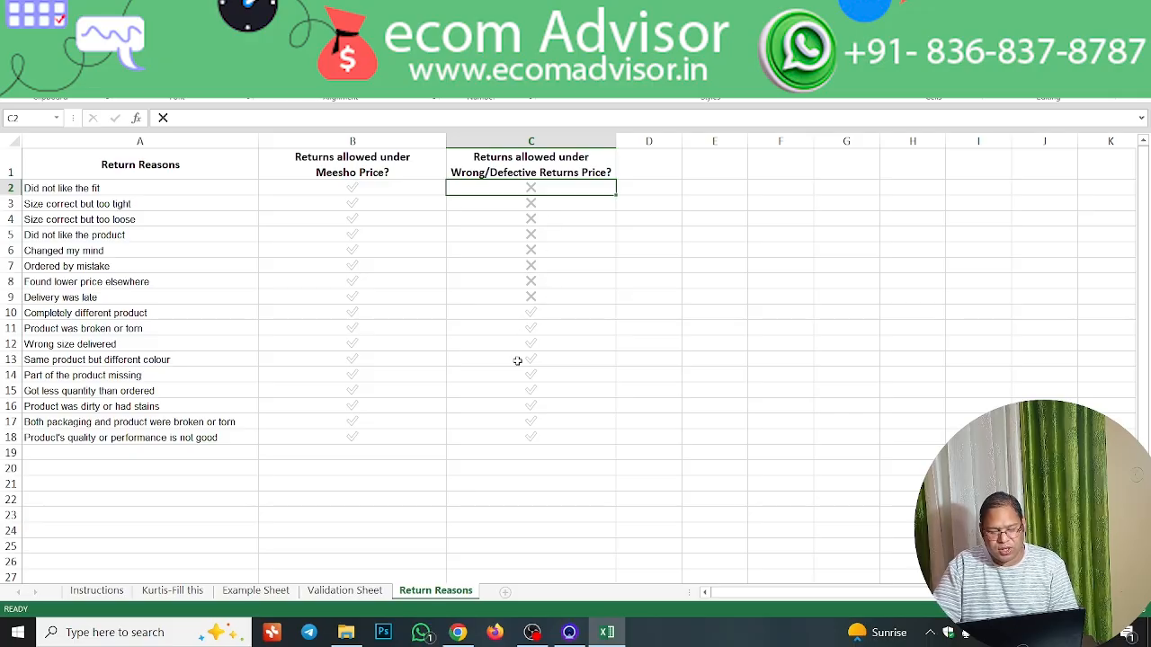
Return to the Kurtis-Fill this sheet and inspect the Wrong/Defective Returns Price formula in G5 against its neighbouring prices
left_click(180, 592)
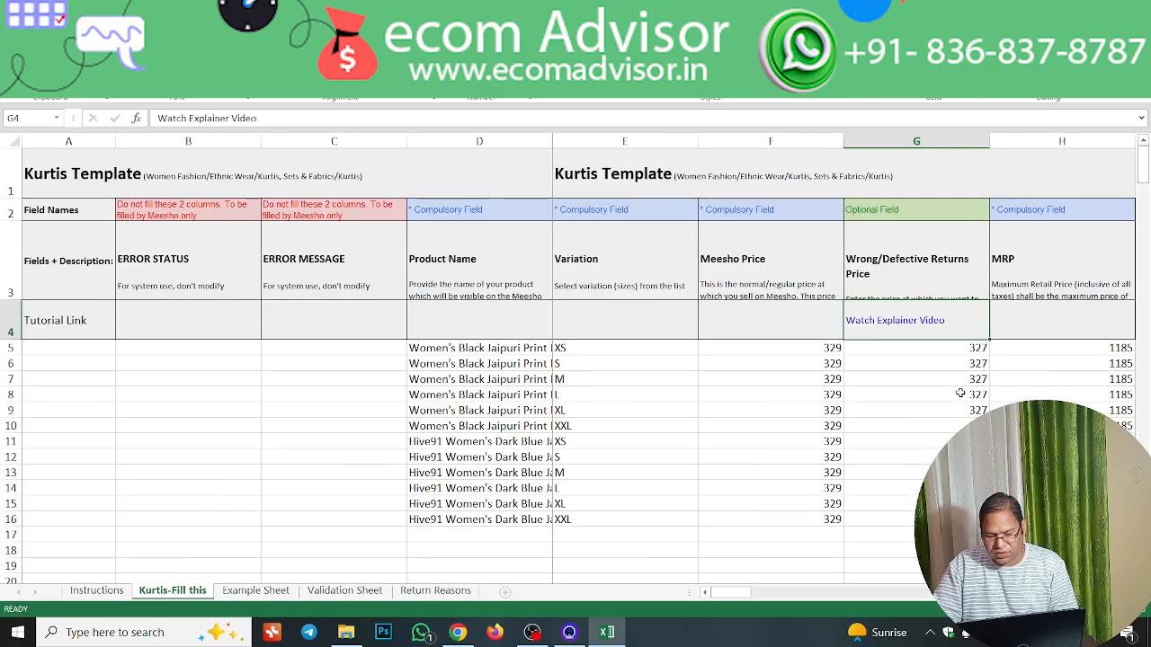
left_click(968, 387)
key("Right")
key("Left")
key("Up")
key("Up")
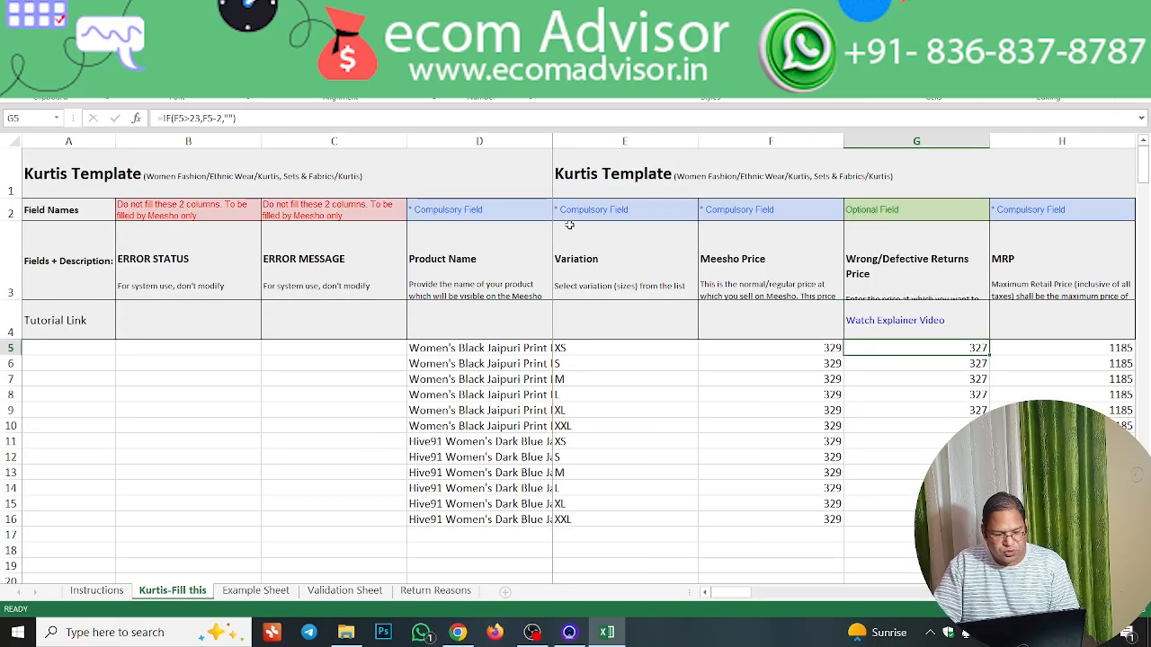
key("Left")
key("Right")
key("Right")
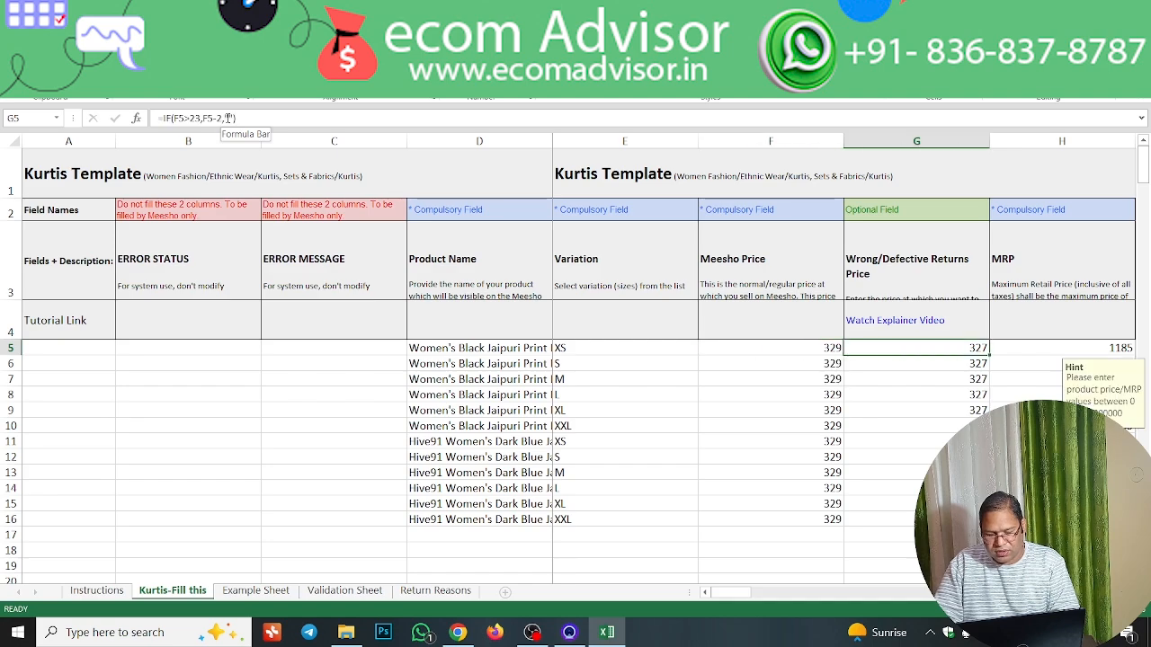
key("Left")
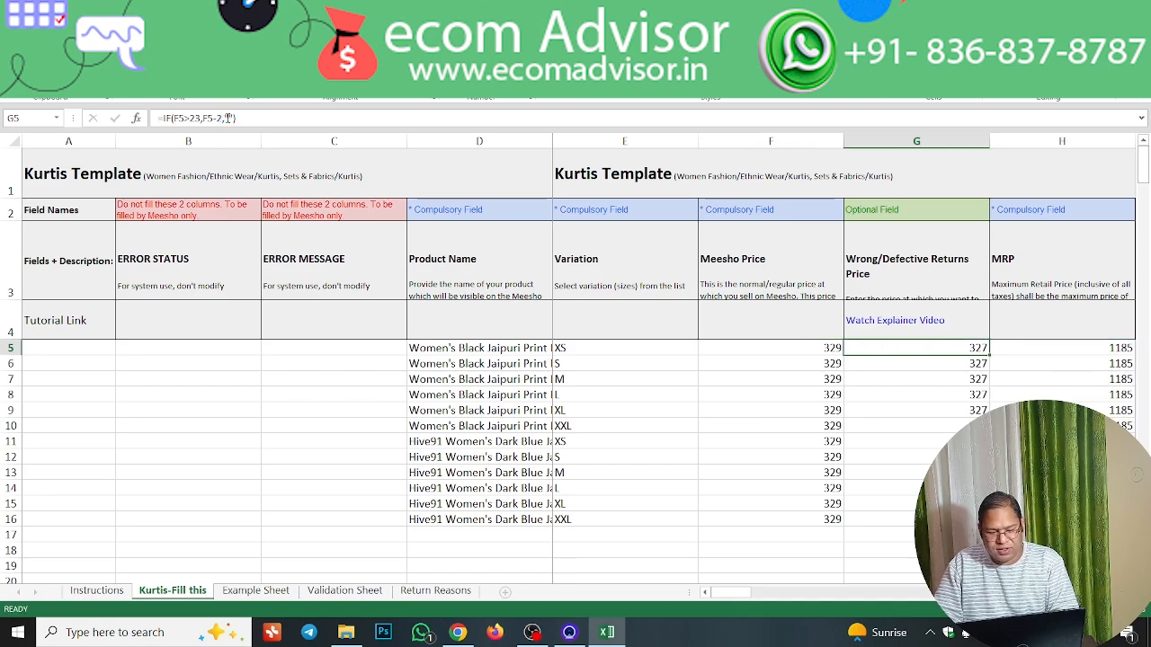
Check the row 5 entries from MRP to Net Weight, then view the GST % options in I5 and keep 5
key("Right")
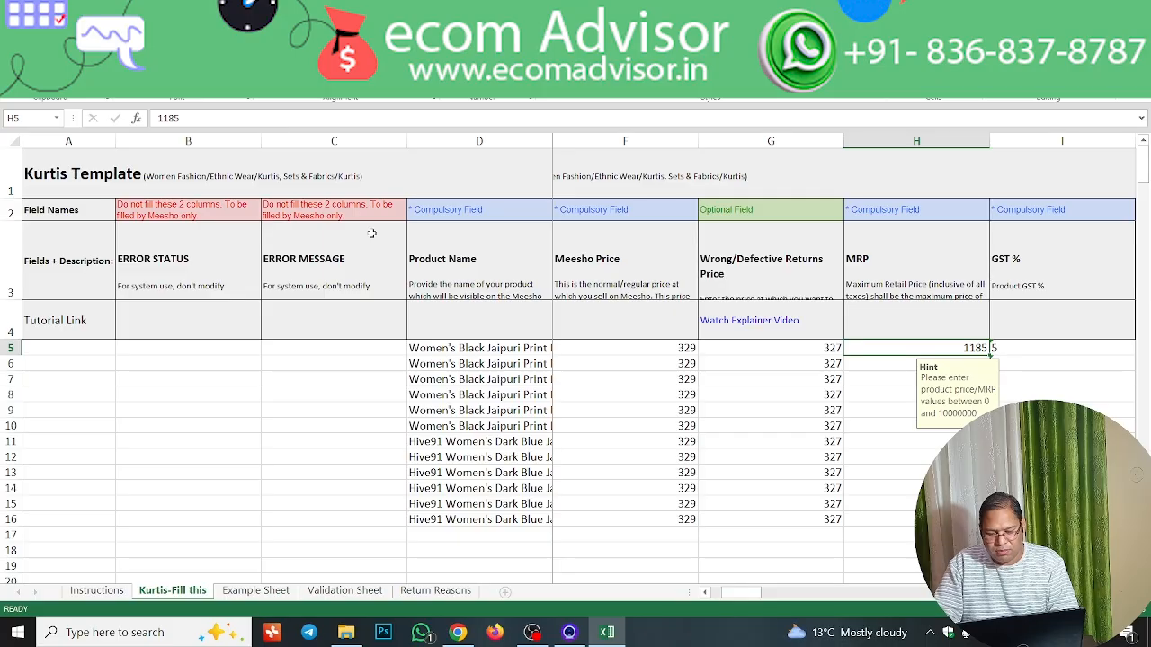
key("Right")
key("Right")
key("Right")
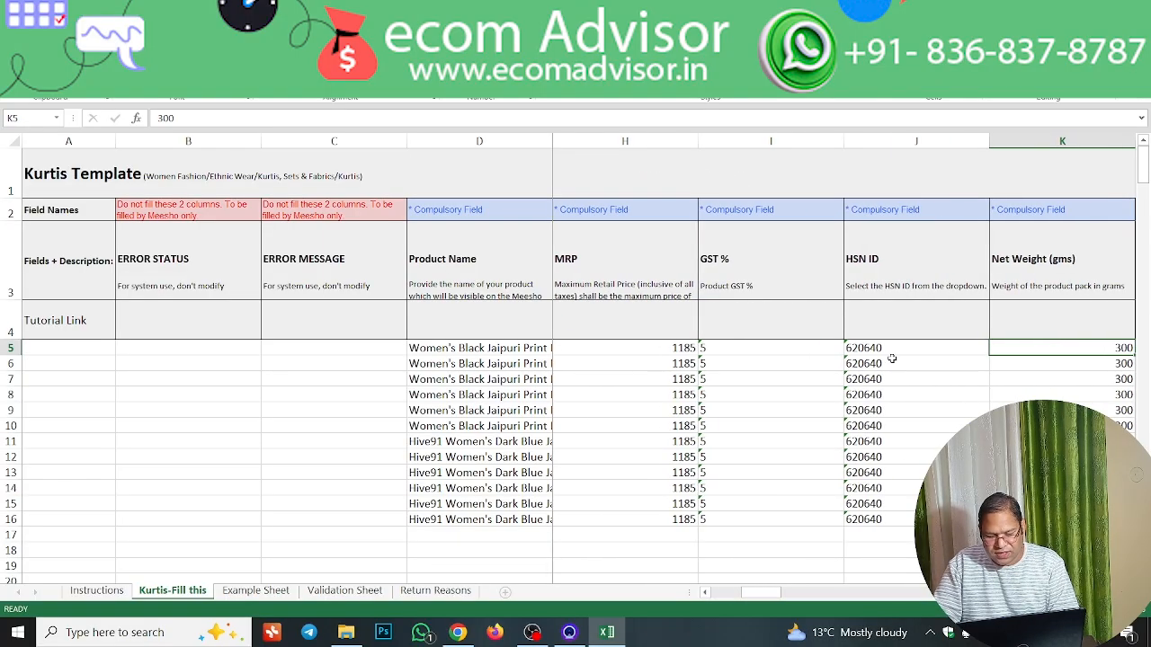
left_click(774, 345)
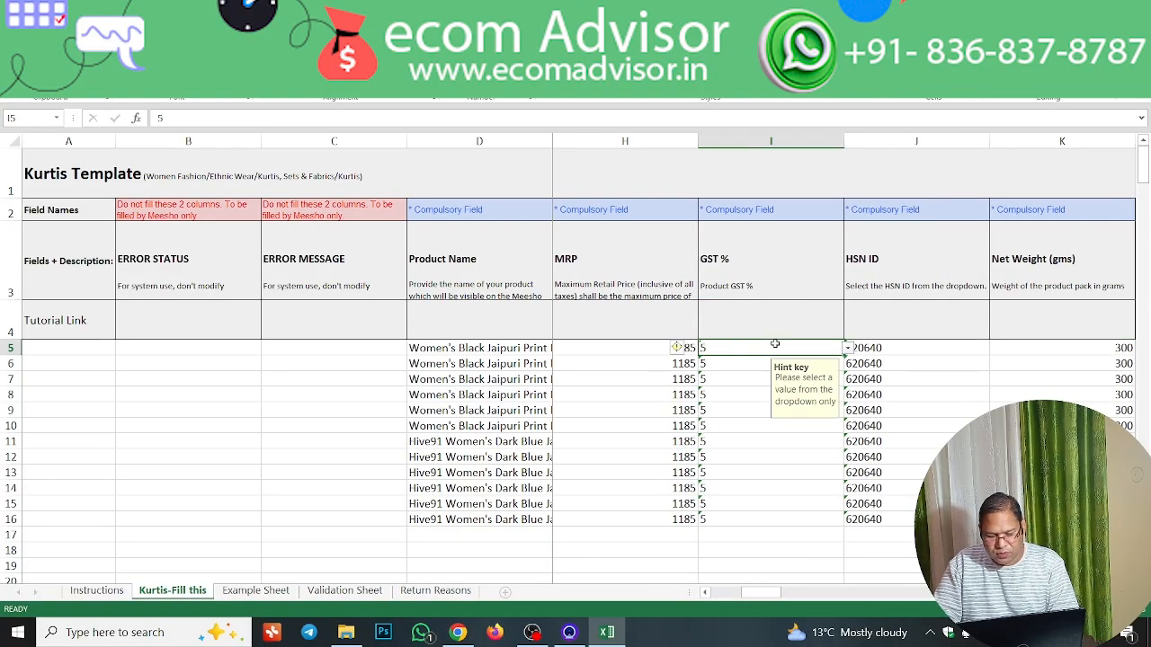
left_click(851, 349)
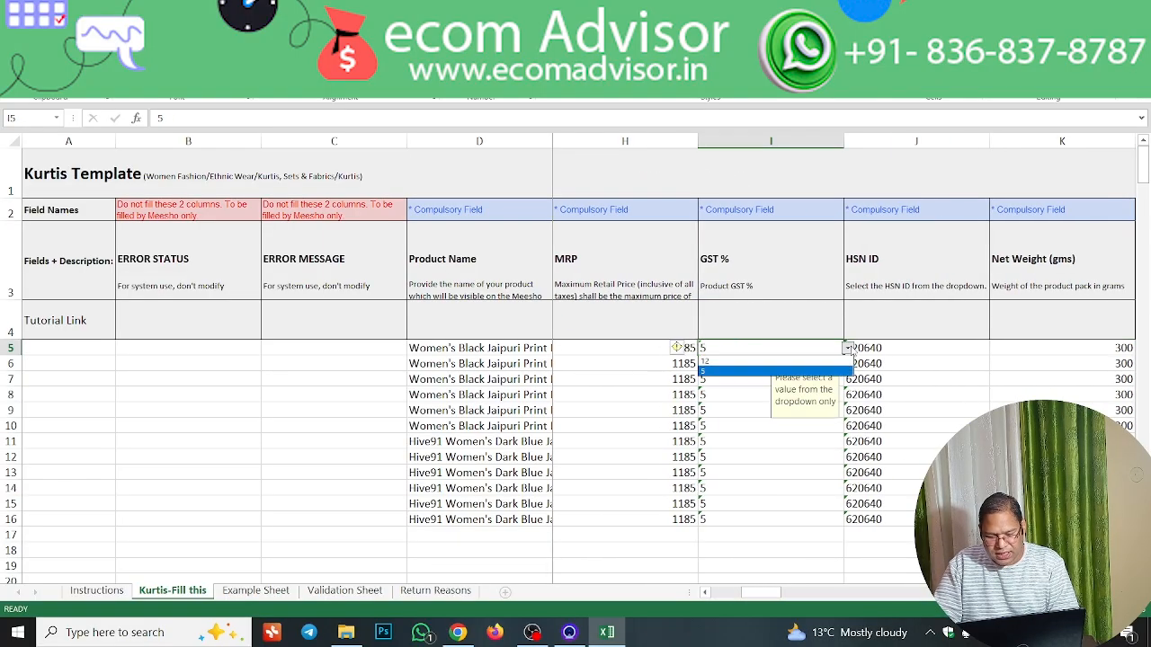
left_click(808, 372)
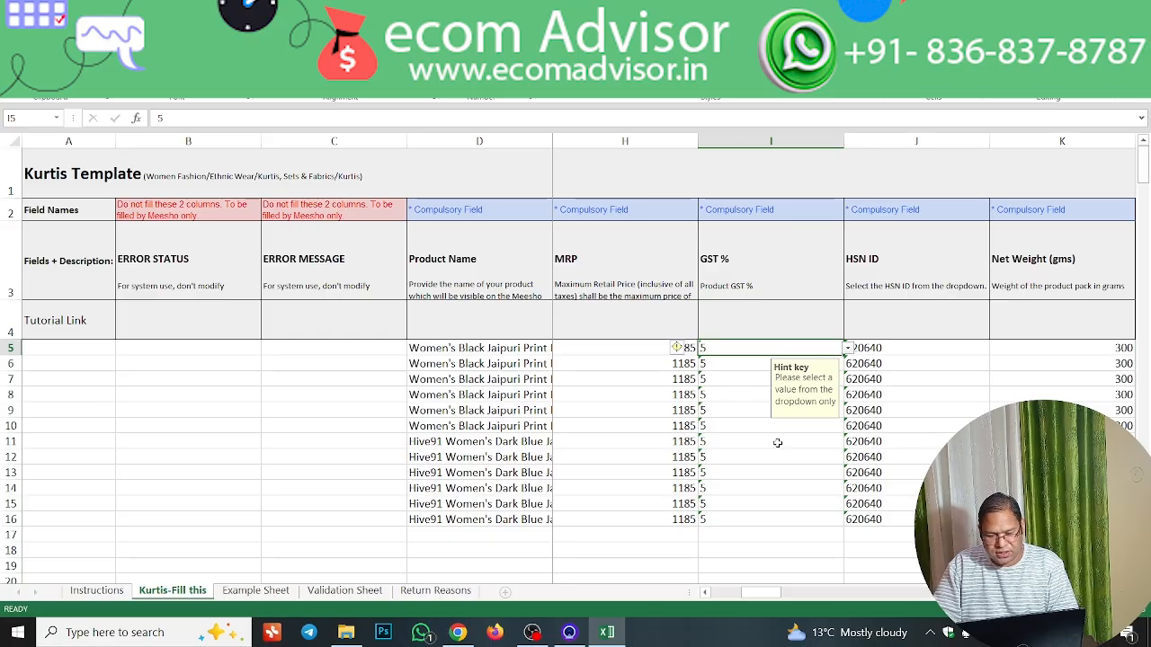
Review the first product's HSN ID, Net Weight, Inventory and Country of Origin entries in row 5
key("Tab")
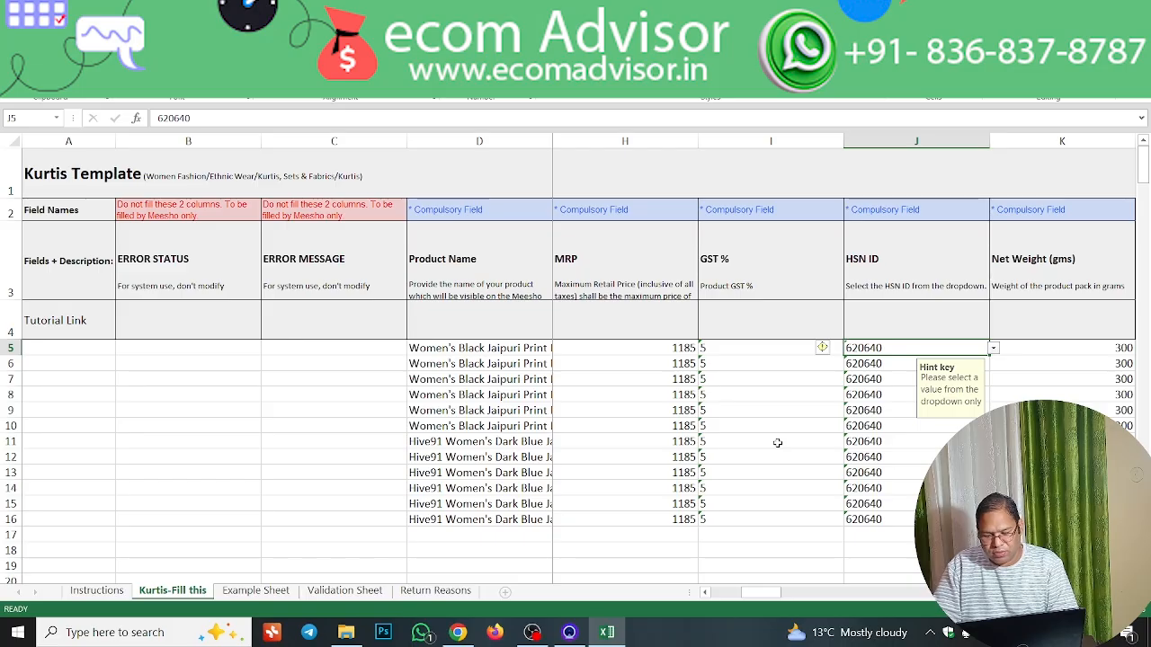
key("Tab")
scroll(778, 443, "right", 1)
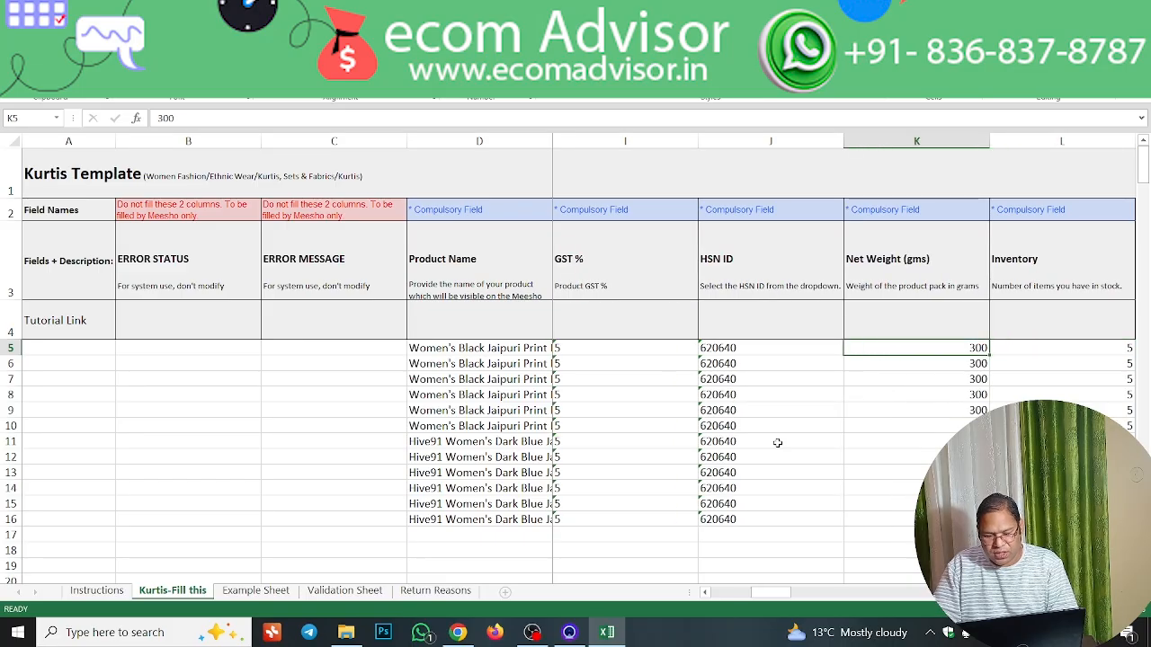
key("Tab")
scroll(778, 442, "right", 1)
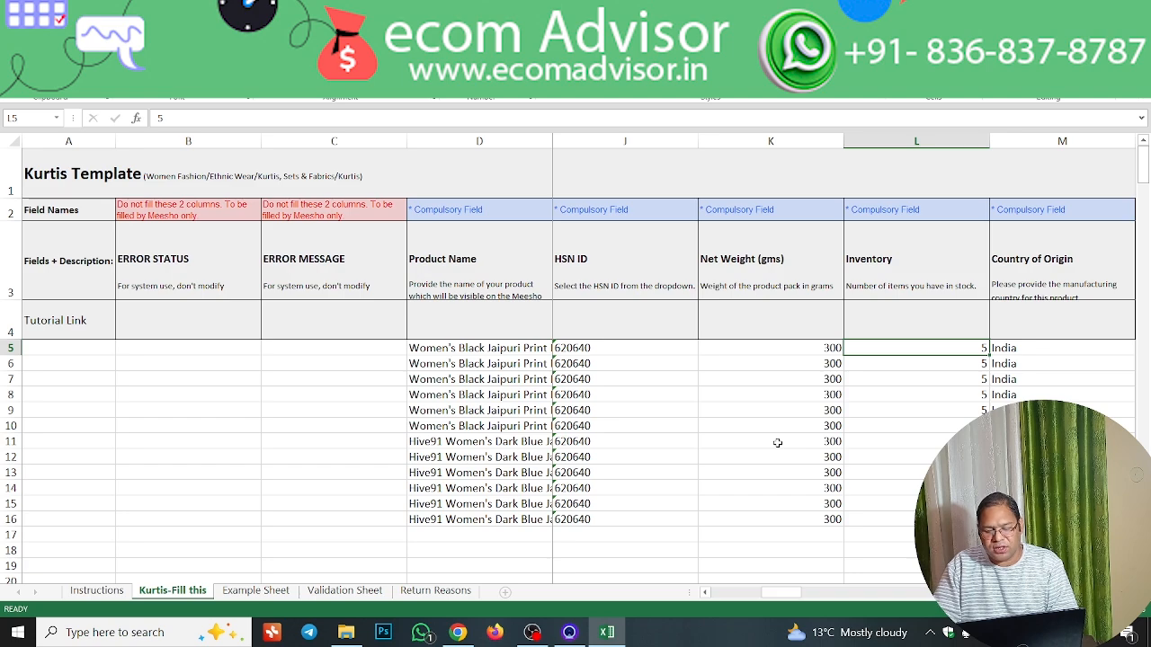
key("Tab")
scroll(777, 443, "right", 1)
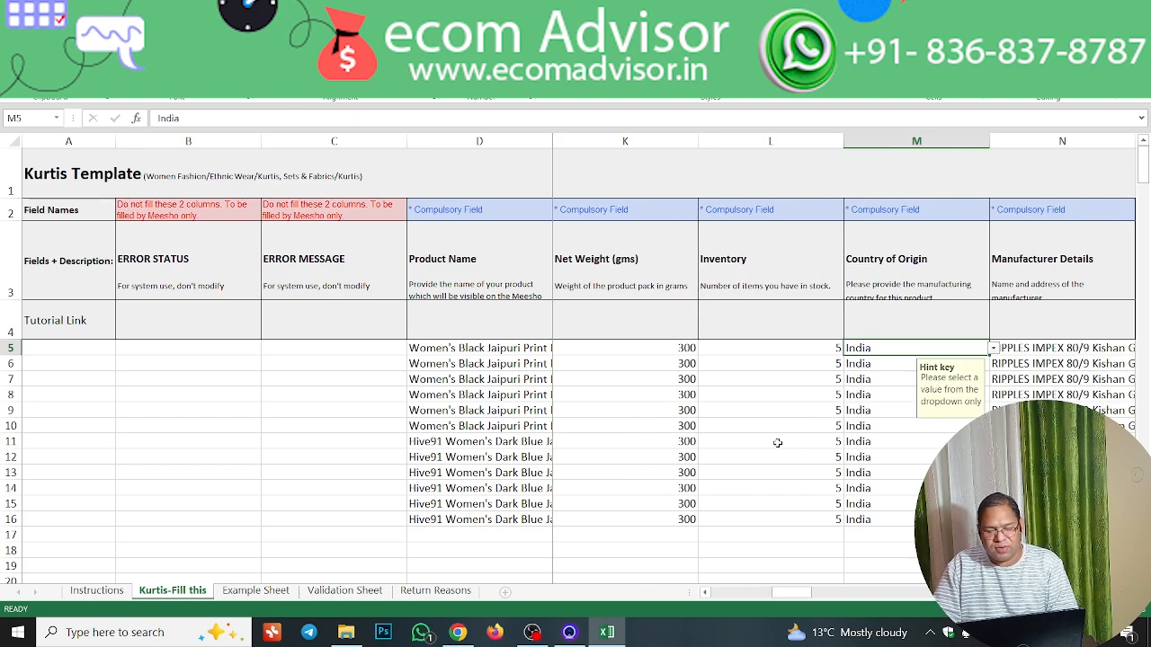
Check the Manufacturer Details and Packer Details entries in row 5
key("Tab")
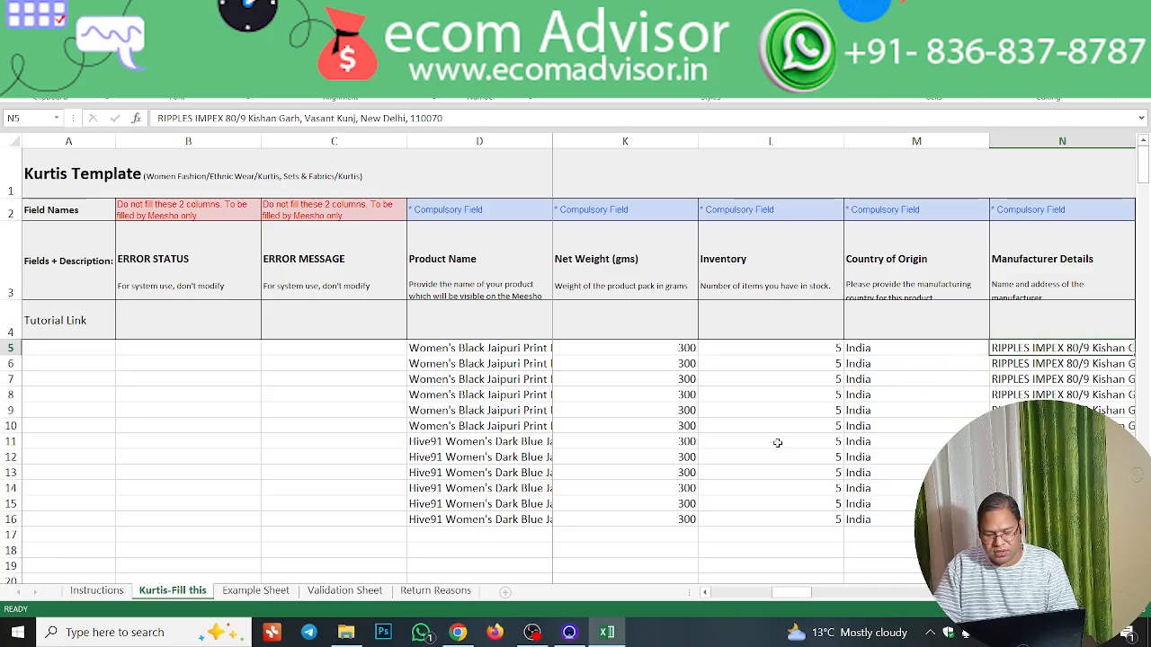
scroll(1045, 364, "right", 1)
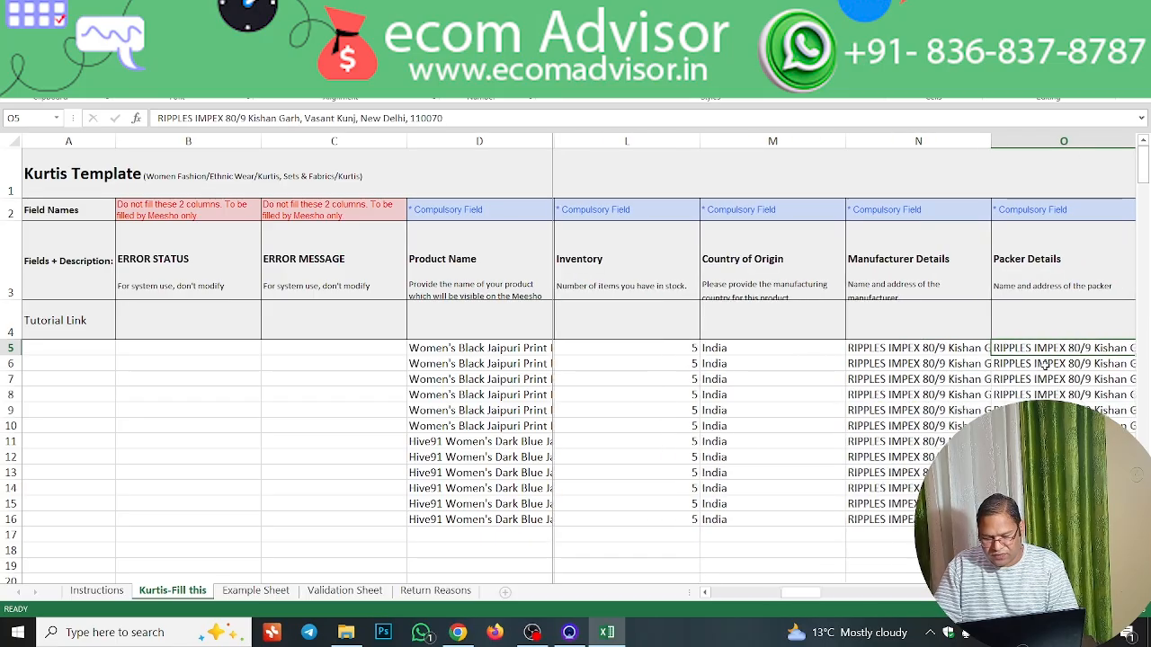
key("Tab")
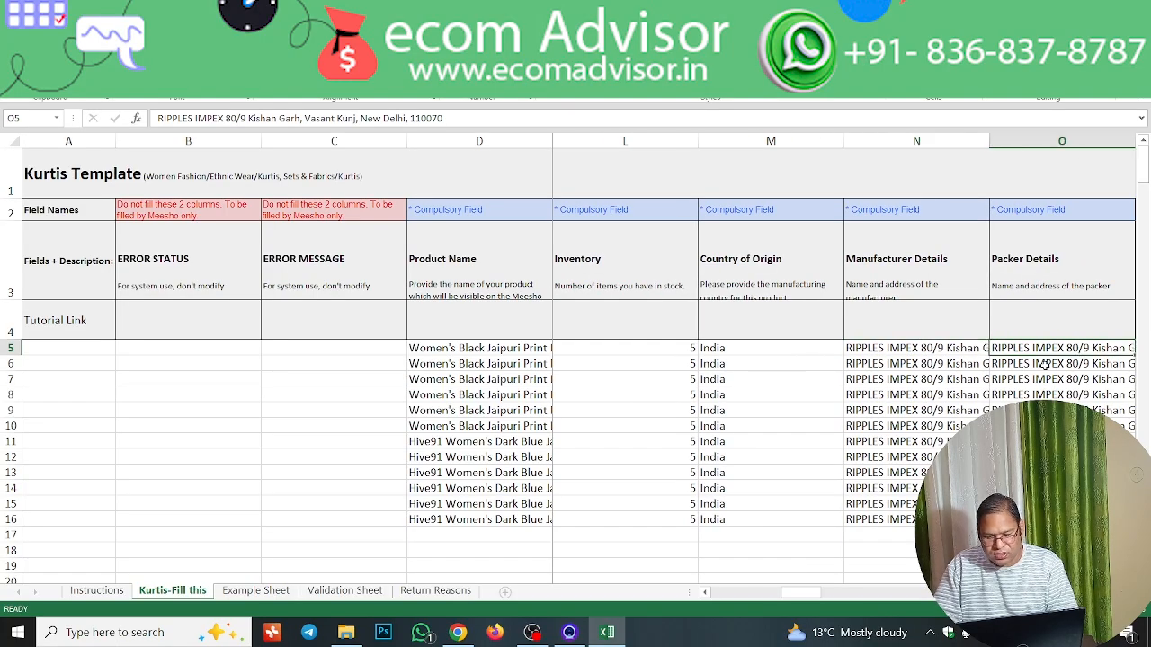
Examine the Color column from row 5 down to the second product's first row
key("Tab")
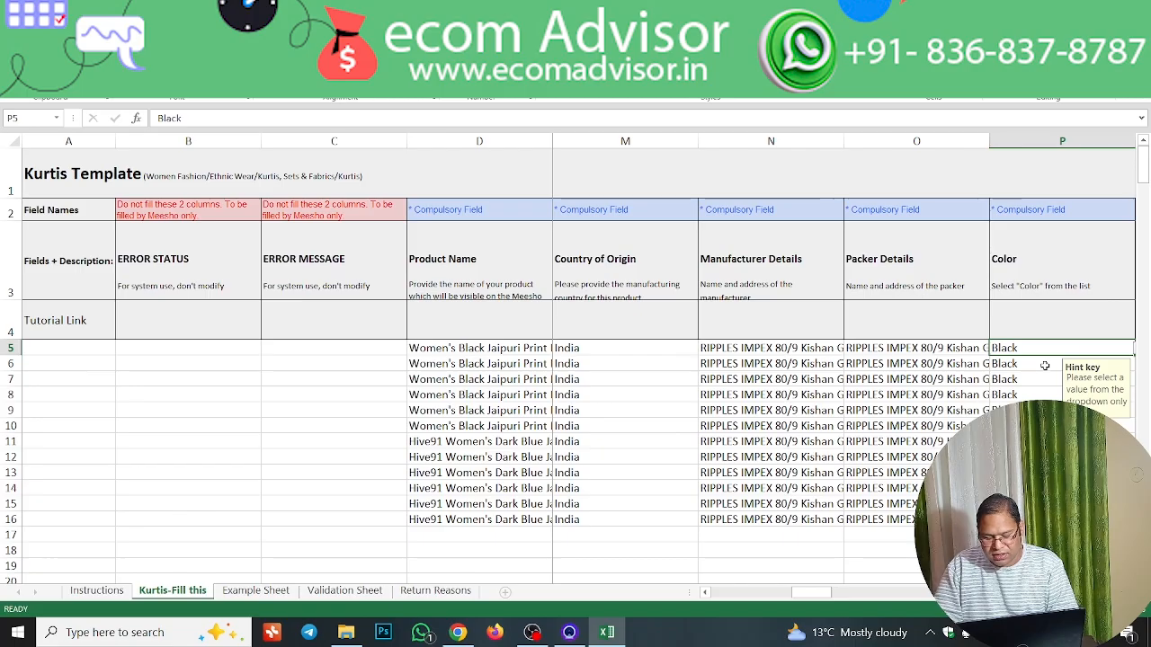
key("Down")
key("Down")
key("Down")
key("Down")
key("Down")
key("Down")
key("Up")
key("Up")
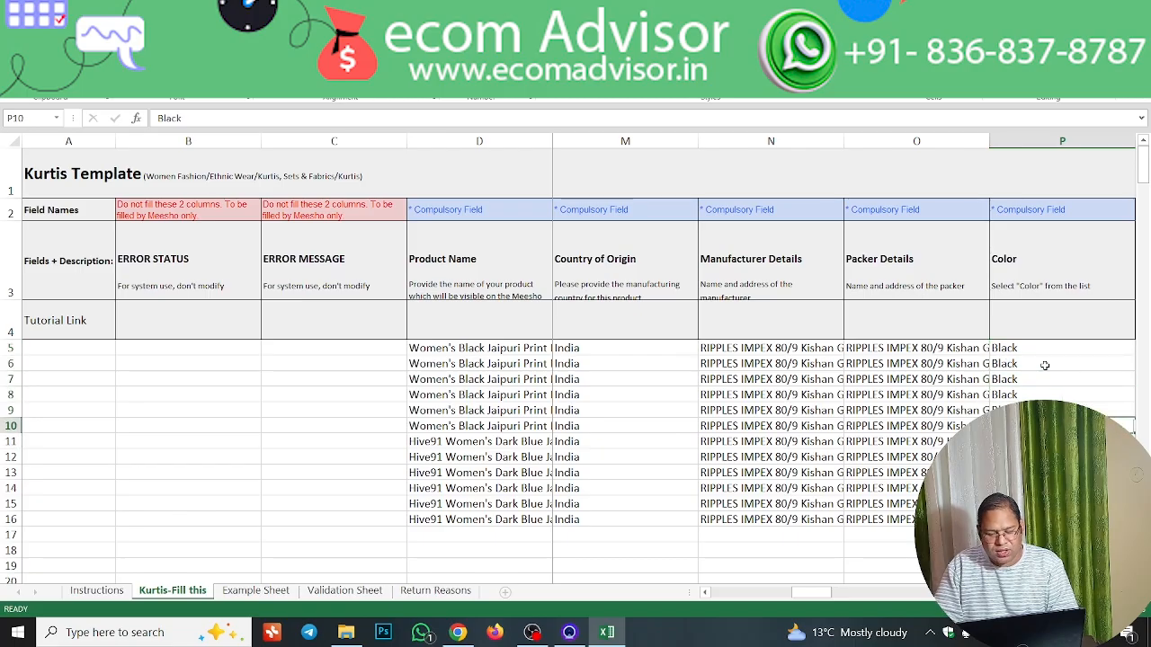
Examine the Combo of column, view its options in Q5 and keep Single selected
key("Tab")
key("Tab")
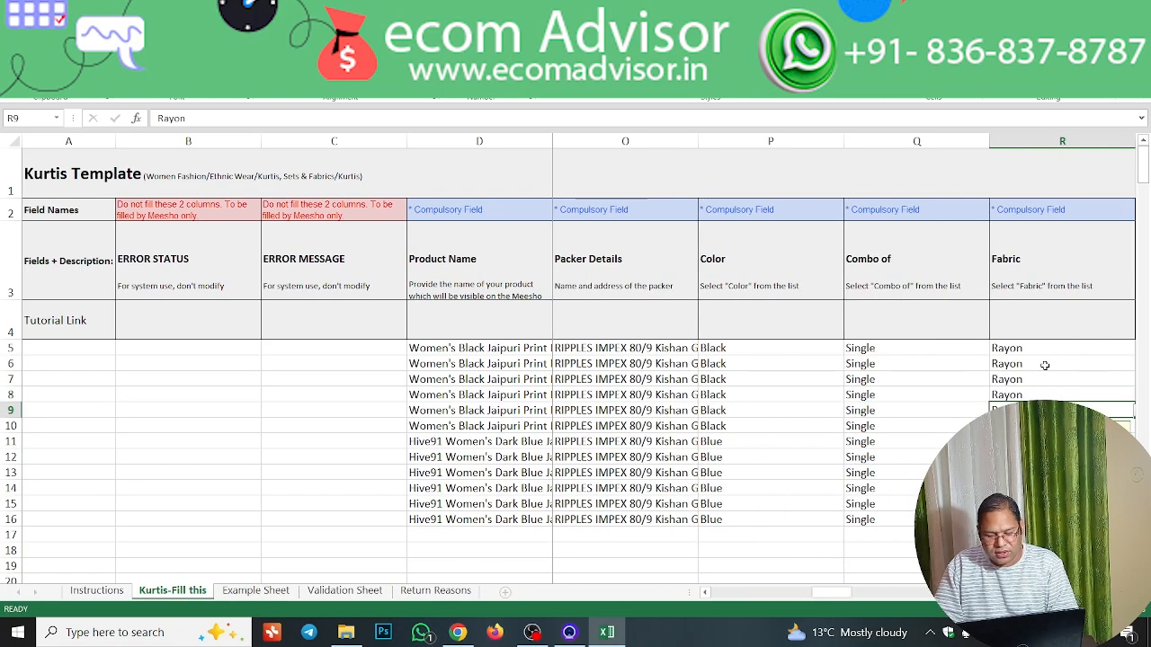
key("Left")
key("Left")
key("Right")
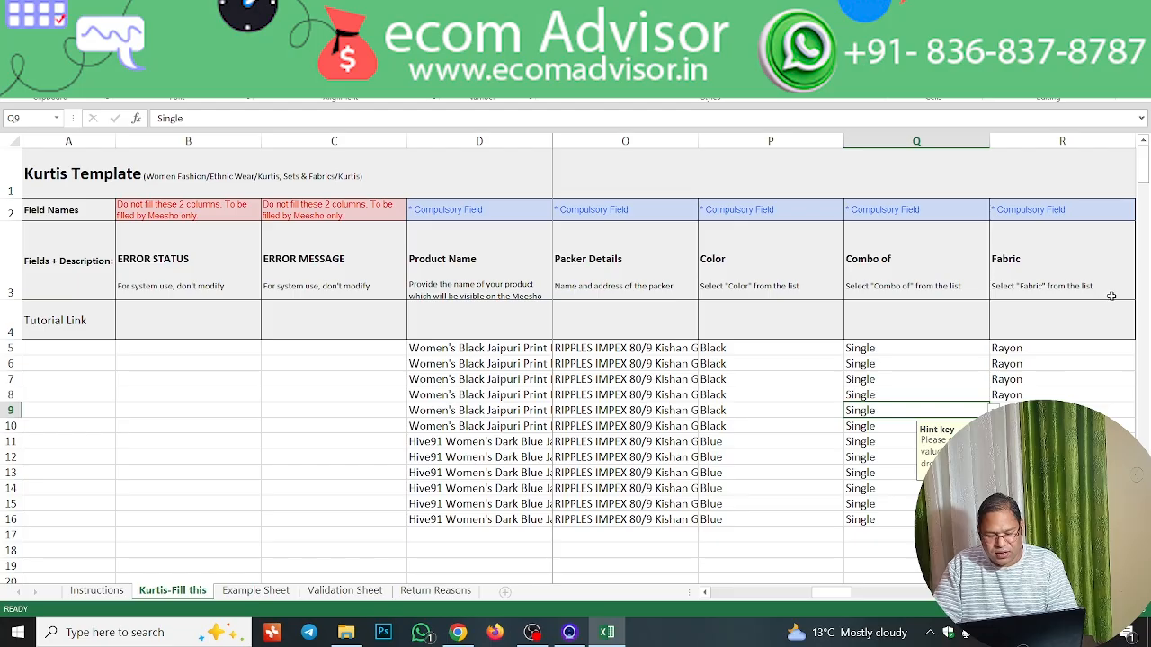
left_click(962, 346)
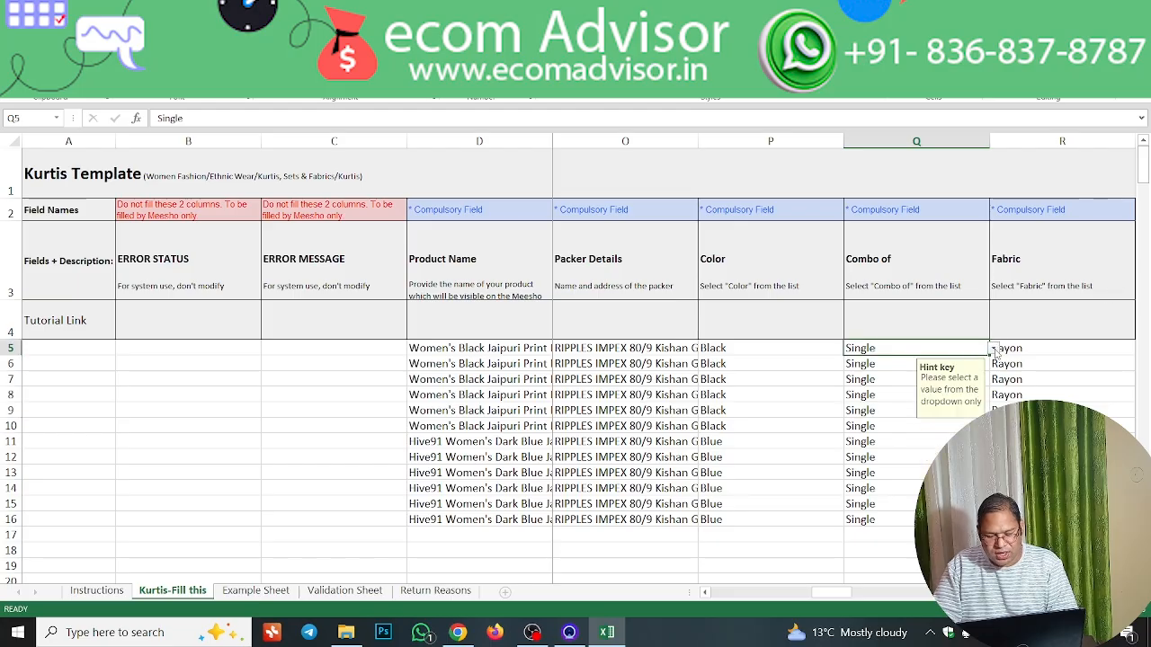
left_click(993, 350)
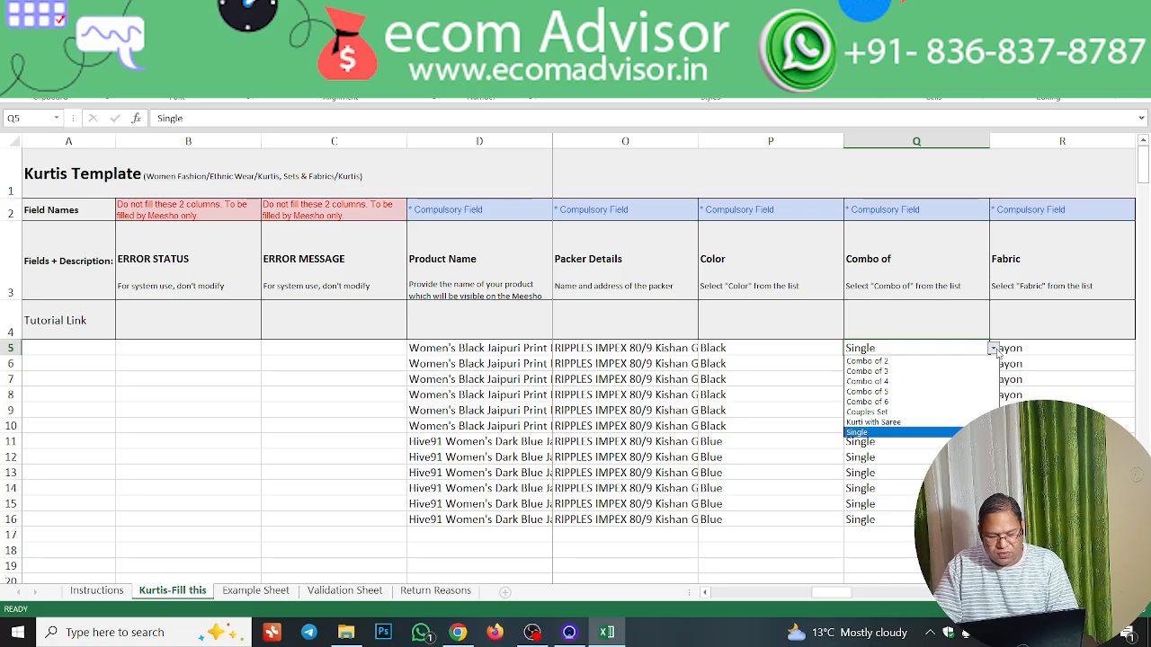
left_click(912, 433)
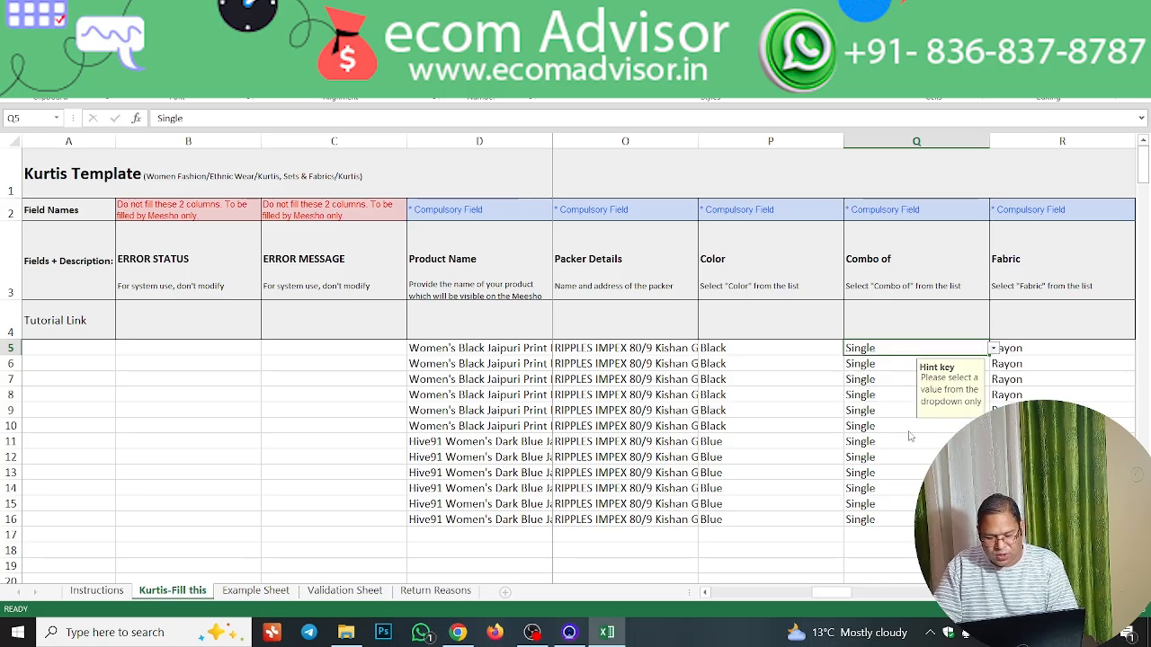
View the available Fabric options for the first product in R5 and close the list without changing the fabric
key("Right")
key("Right")
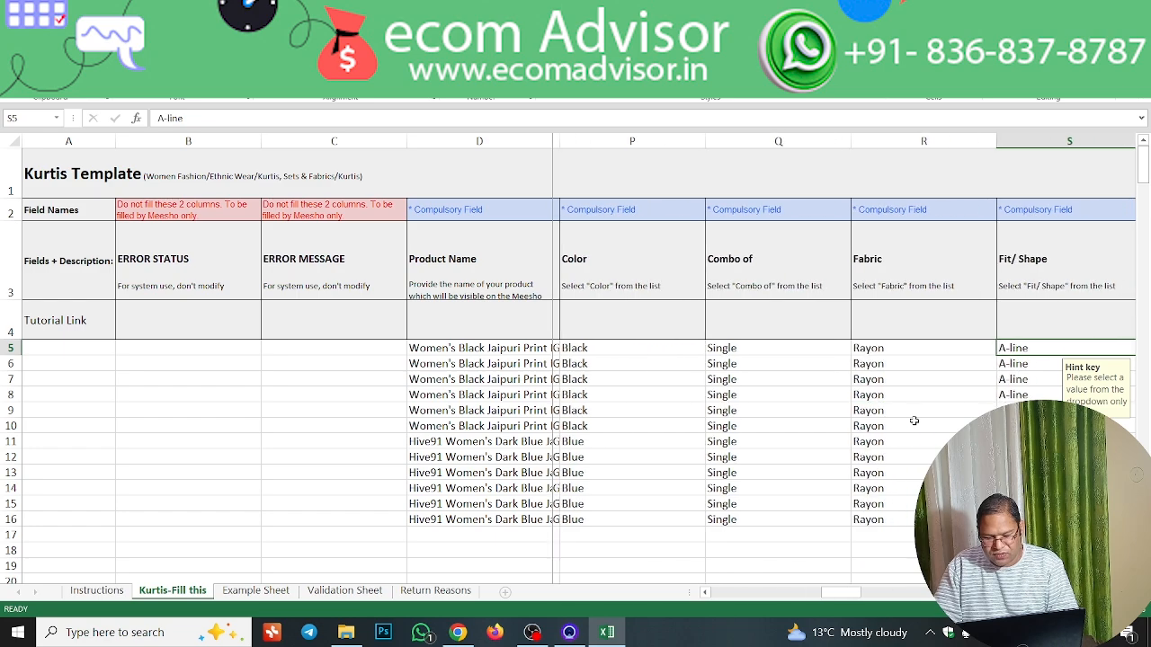
key("Left")
left_click(994, 350)
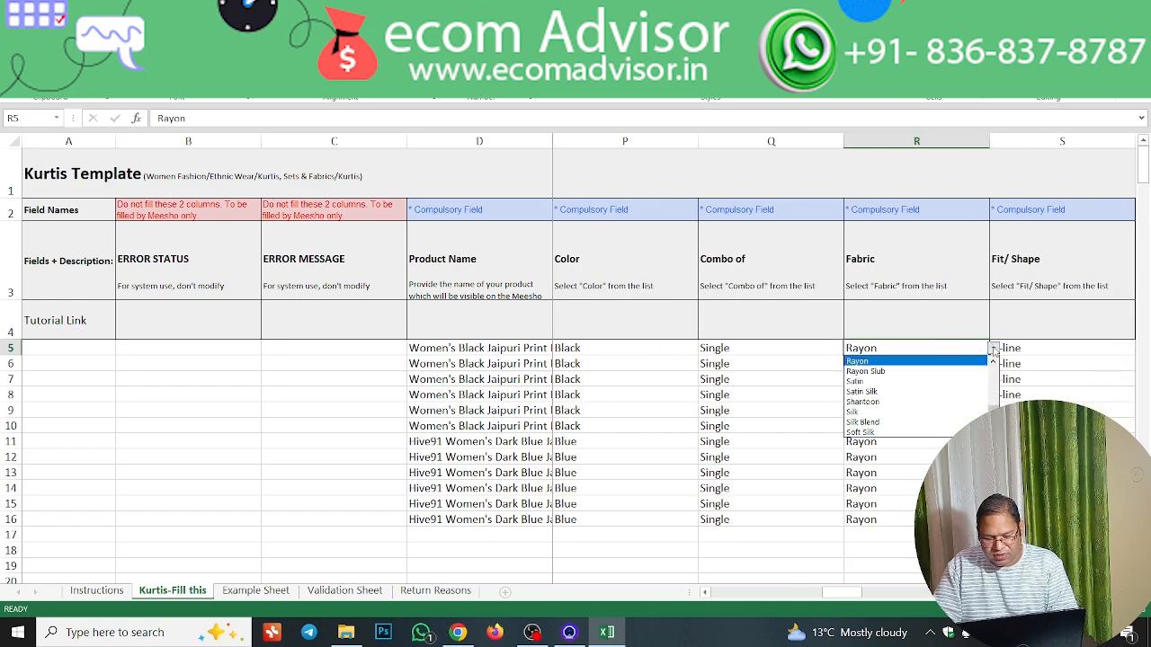
left_click(1055, 359)
View the available Fit/ Shape options for the first product in S5 and close the list without changing the entry
key("Right")
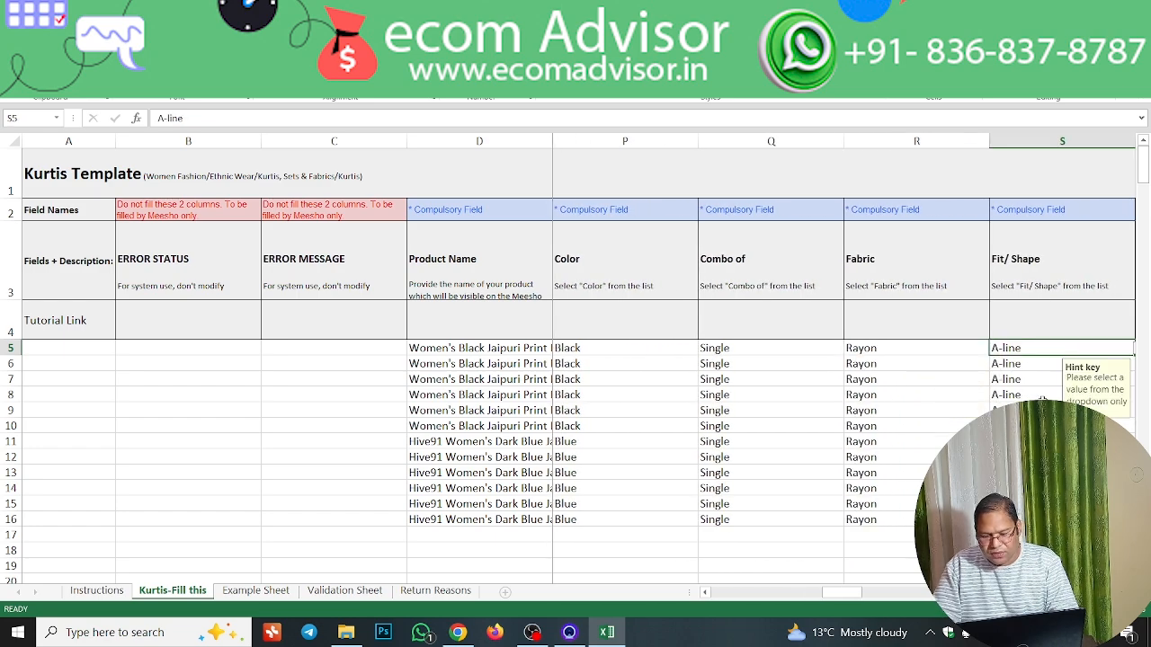
key("Right")
key("Left")
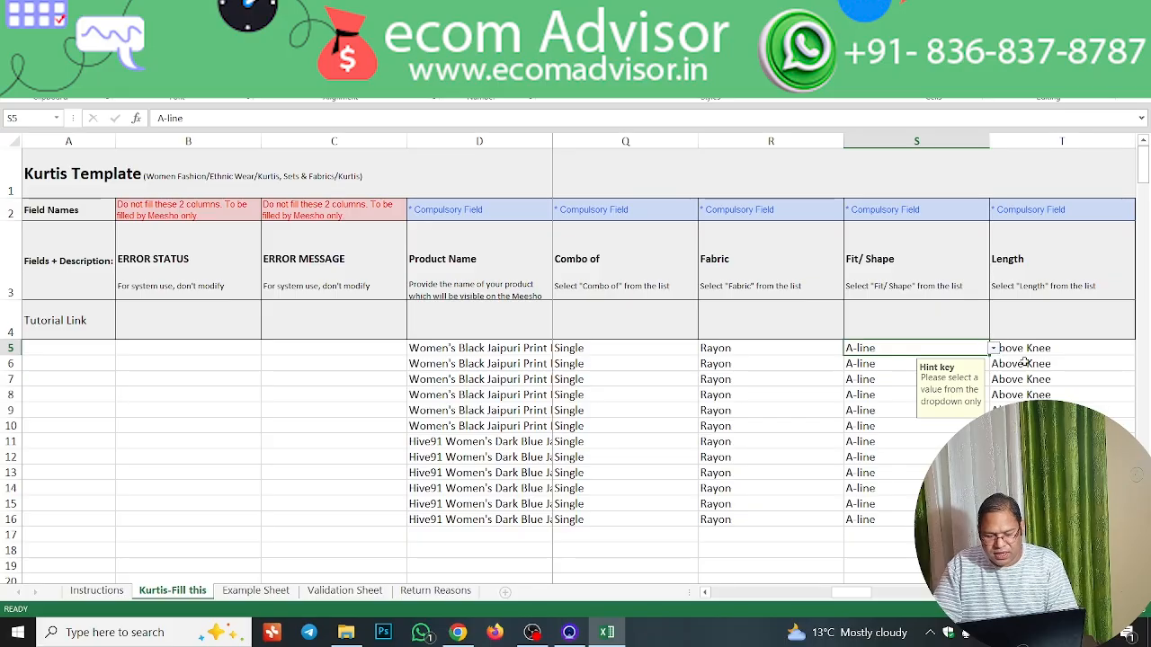
left_click(994, 349)
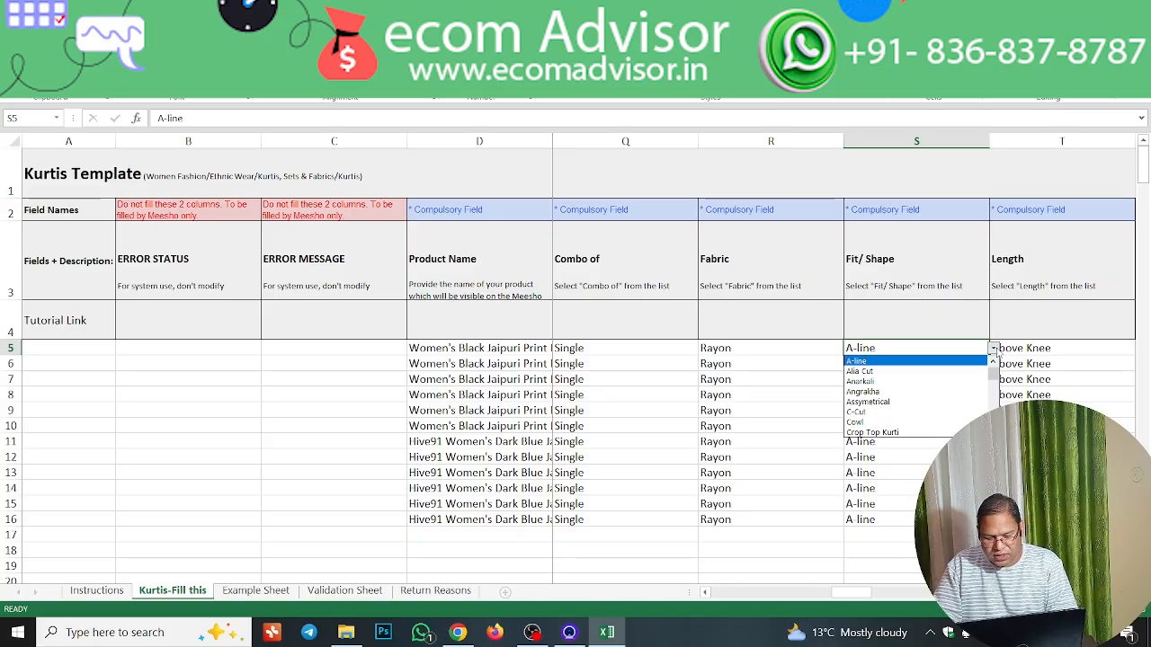
key("Escape")
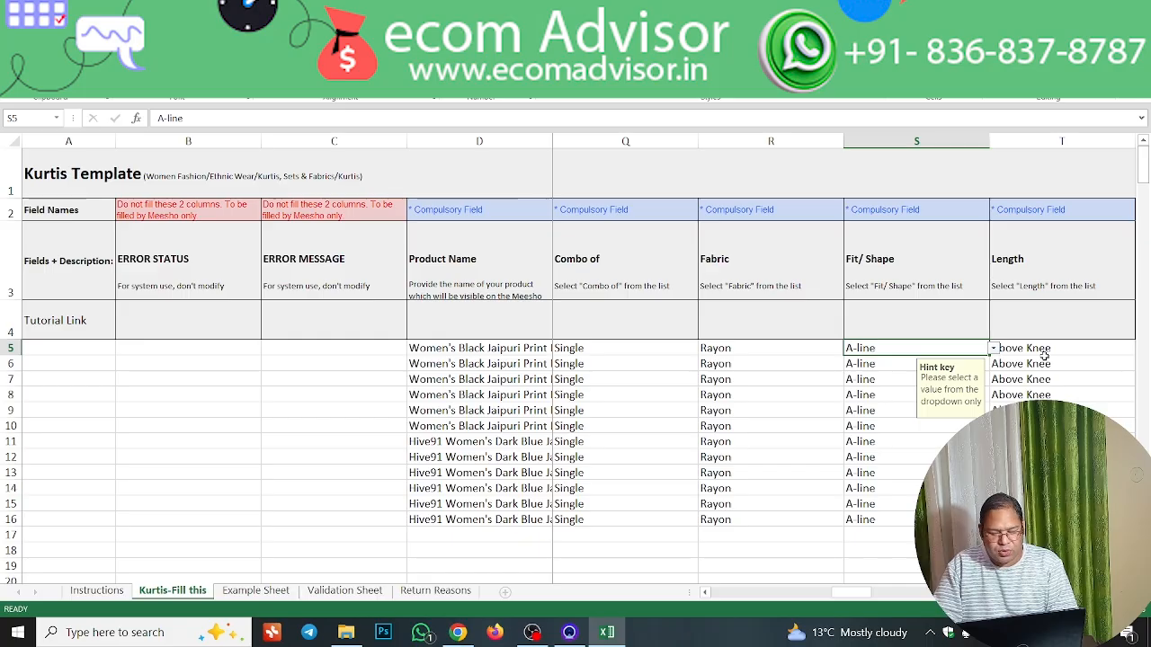
Check the row 5 entries from Length through Neck, Occasion, Pattern, Print or Pattern Type, Sleeve Length and Stitch Type
left_click(1044, 353)
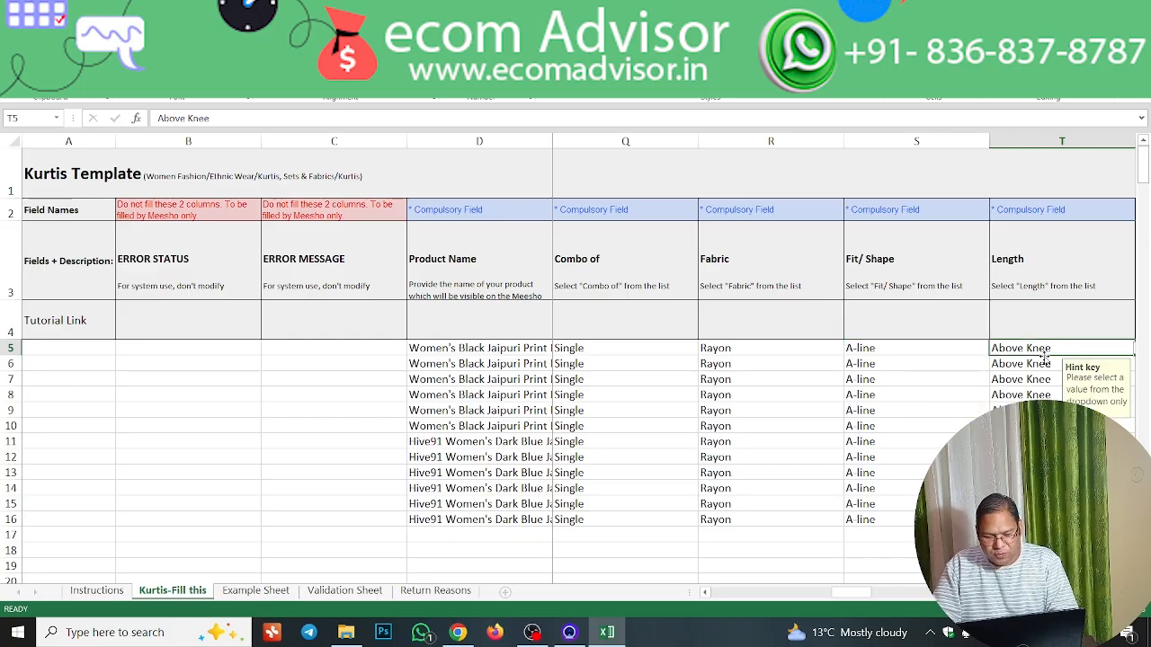
key("Right")
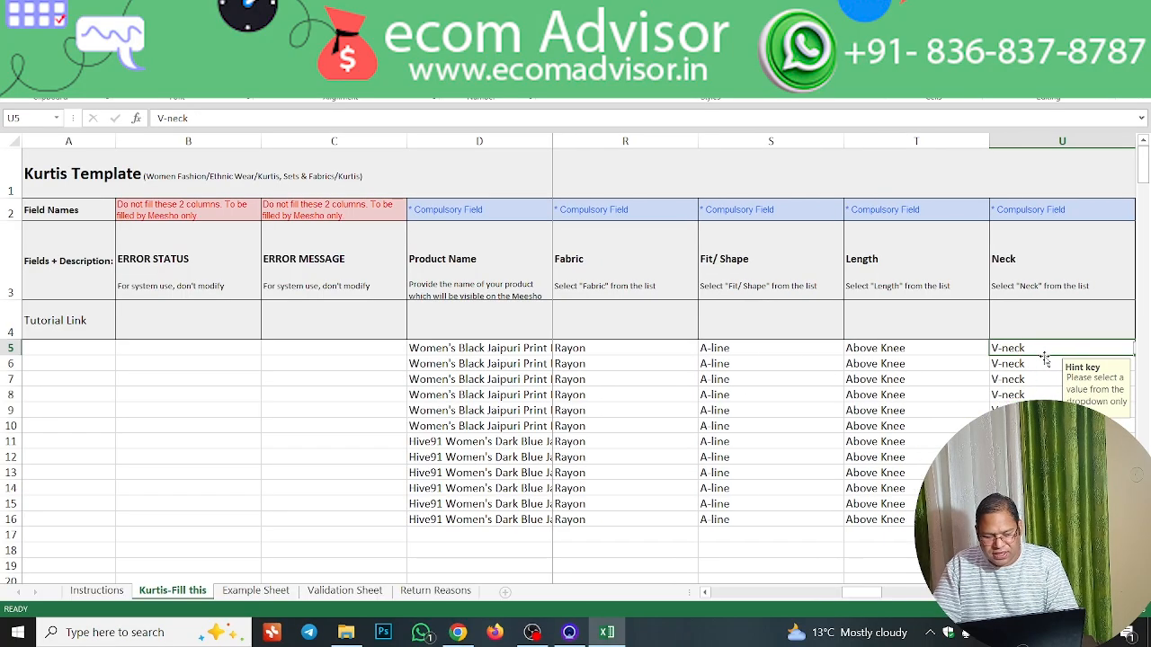
key("Right")
key("Right")
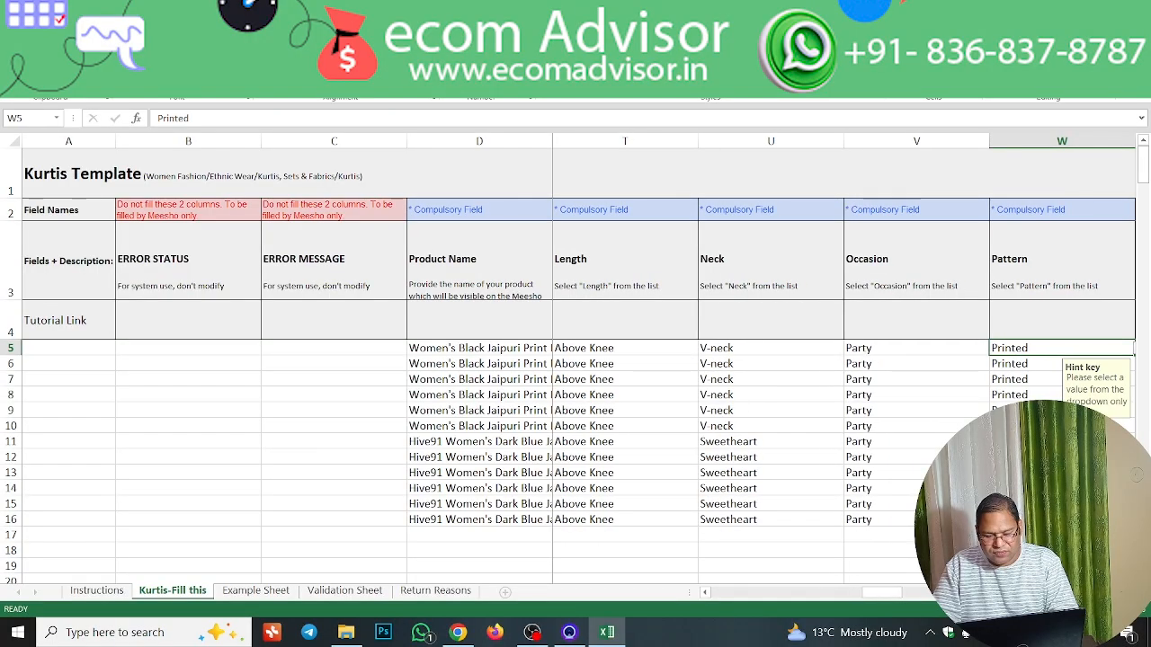
key("Right")
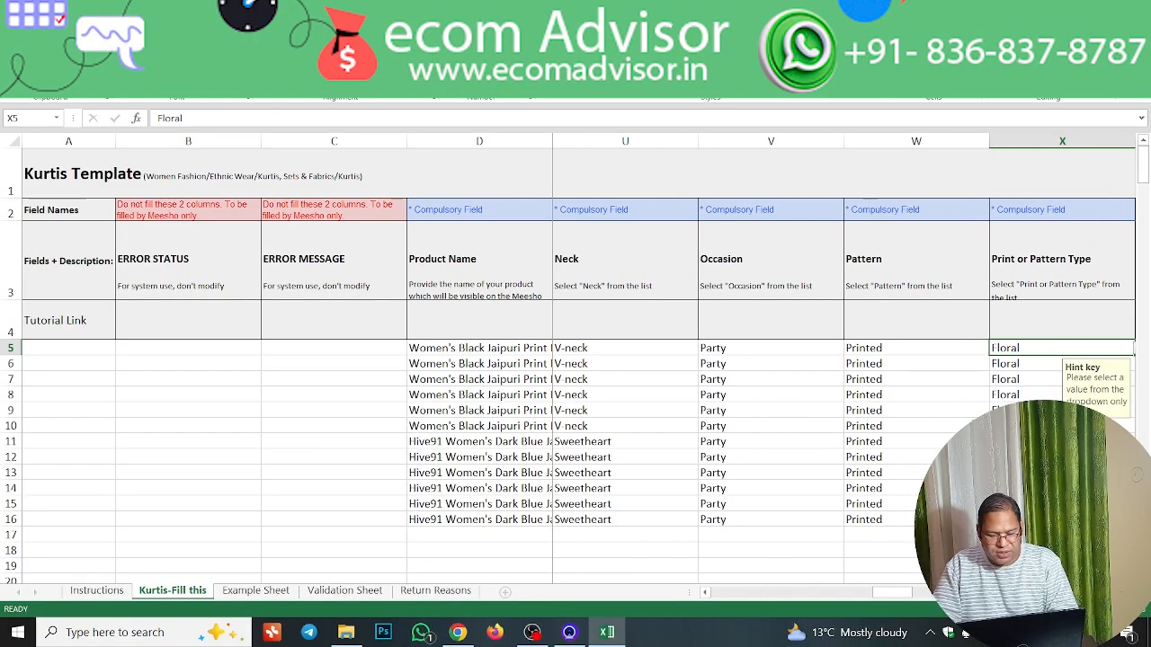
key("Right")
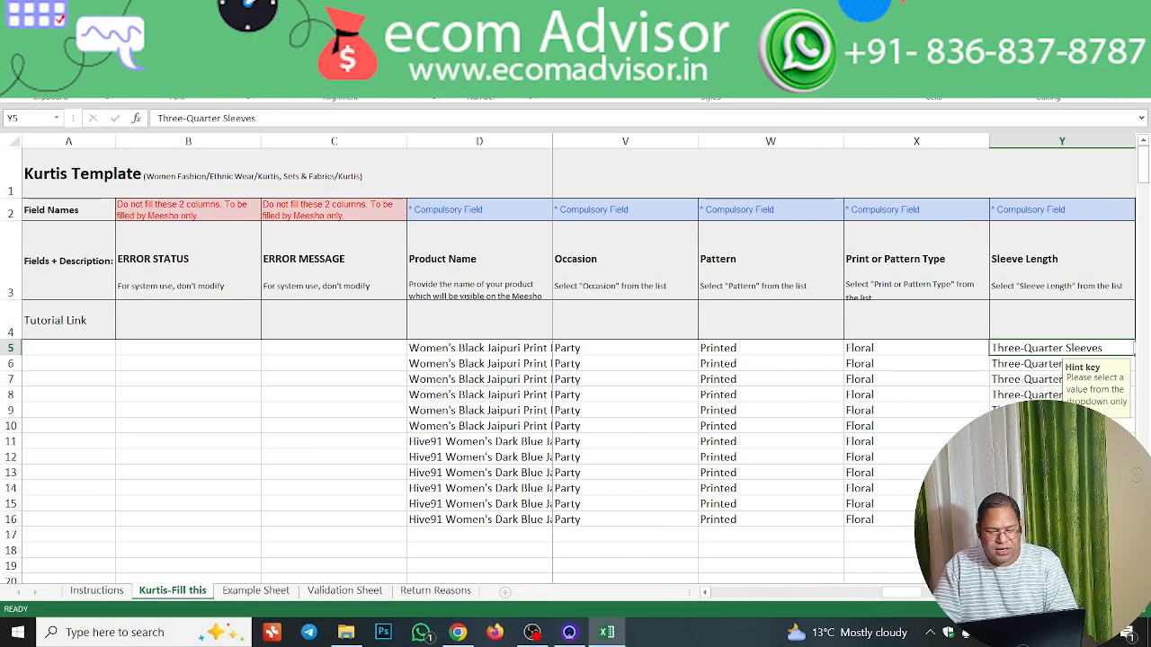
key("Right")
key("Right")
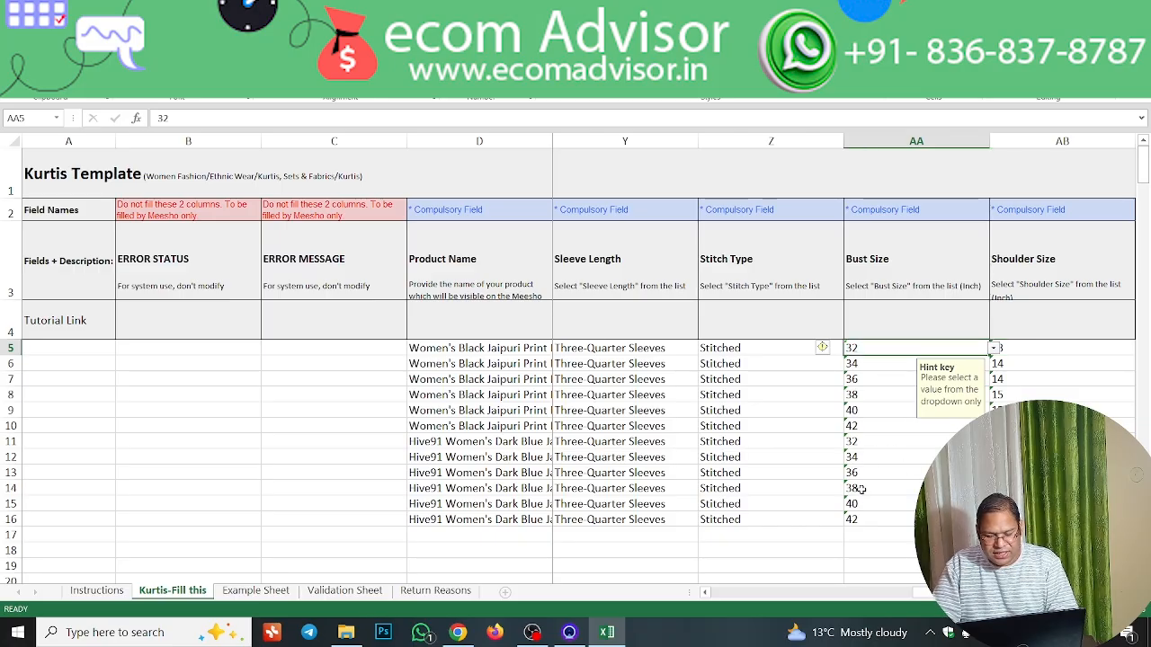
Check the Bust Size, Shoulder Size, Size Length and Waist Size entries in row 5
key("Right")
key("Right")
key("Right")
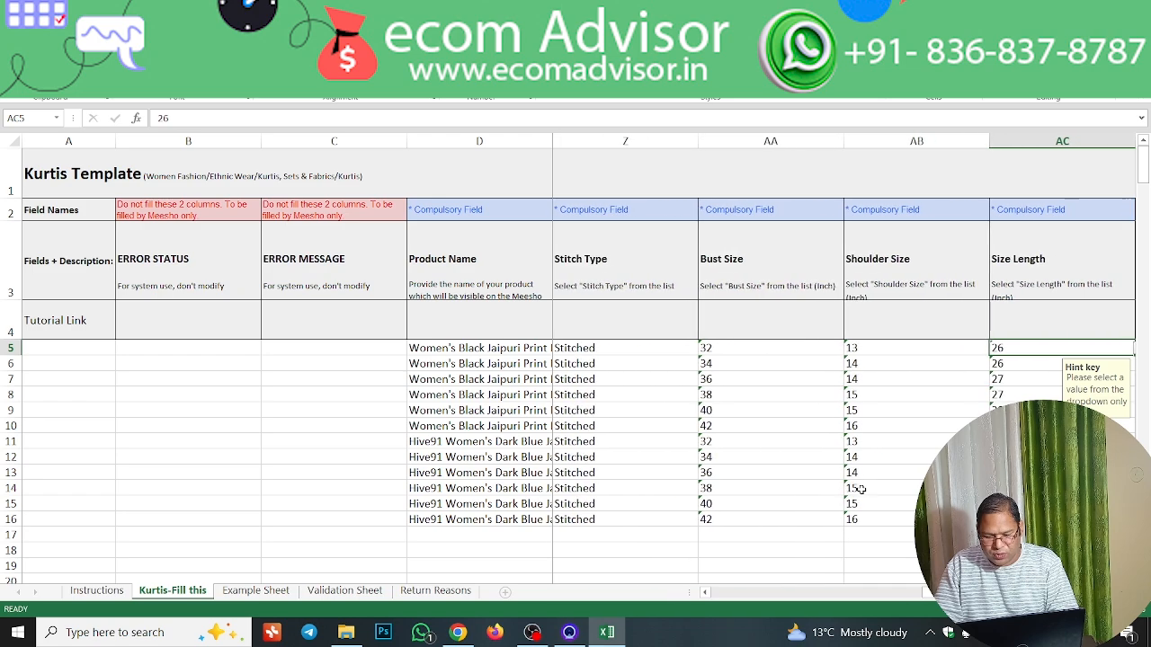
key("Left")
key("Right")
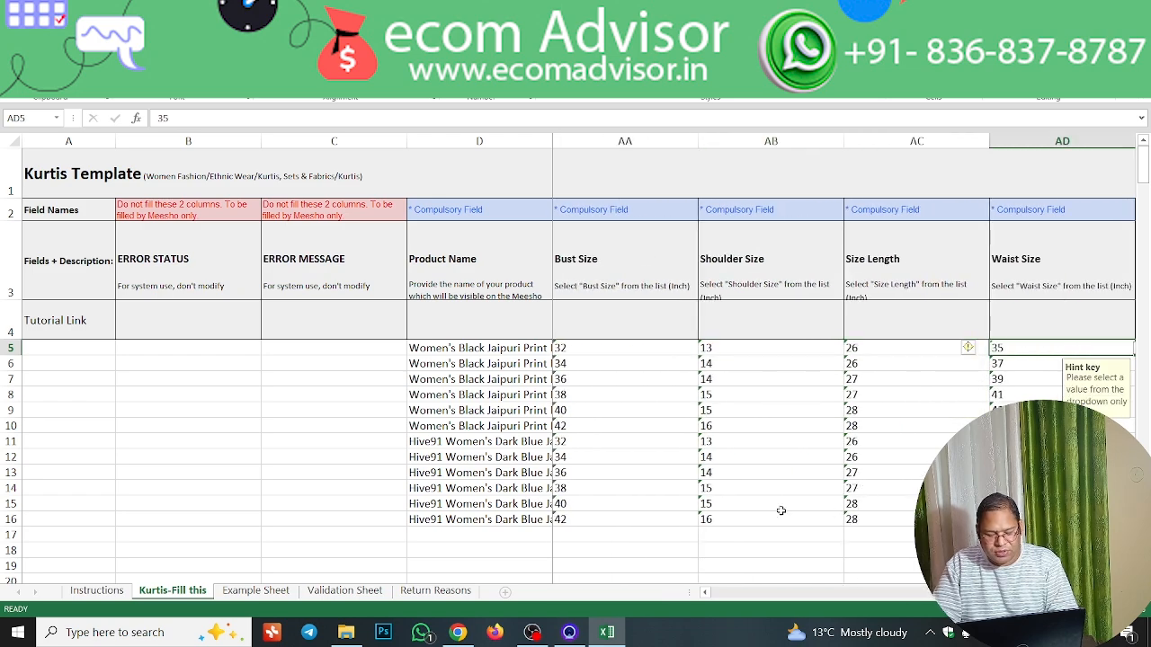
Switch to Chrome, search Meesho for kurti, and examine the listed sizes in a kurti's product details
left_click(494, 632)
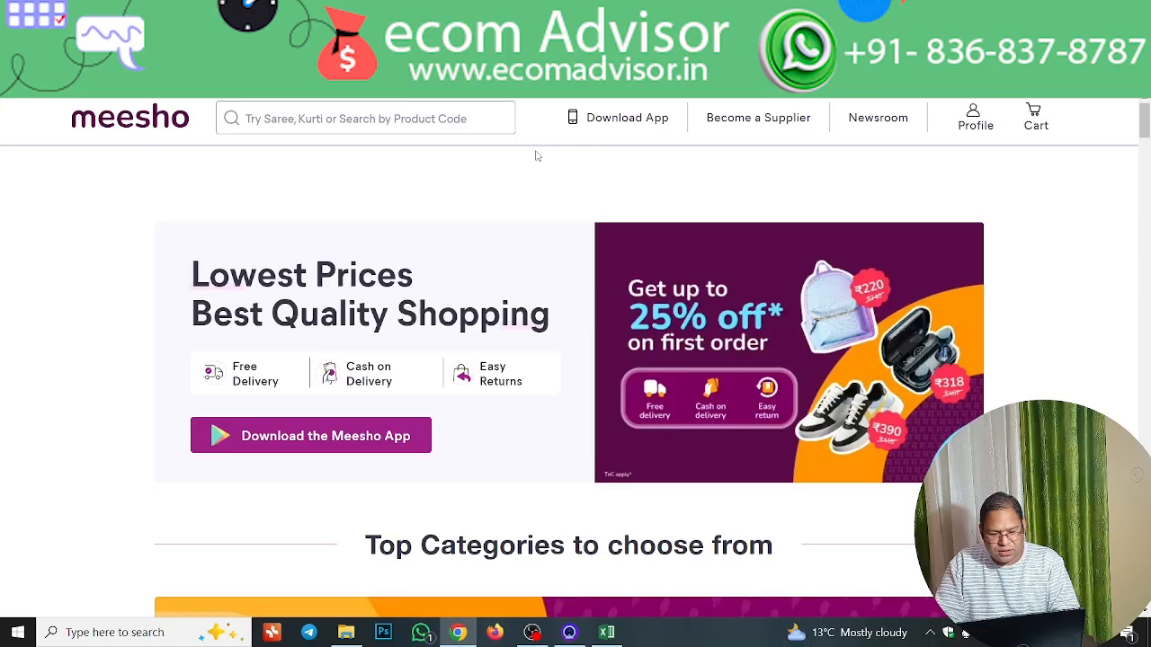
left_click(364, 111)
type("ku")
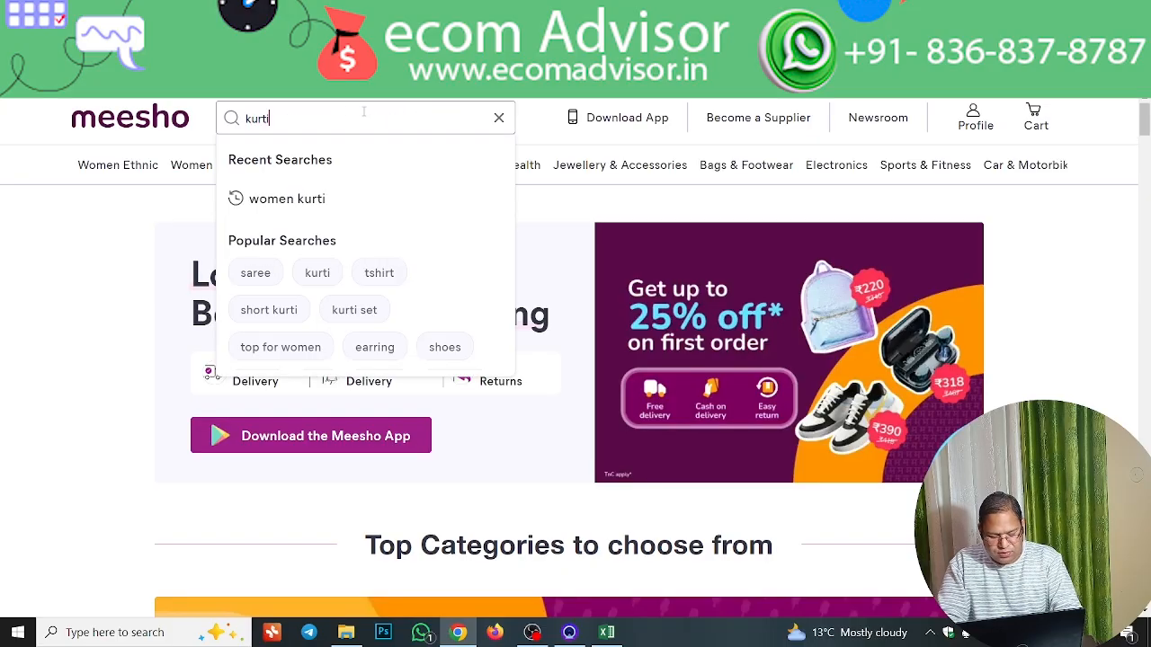
type("rti")
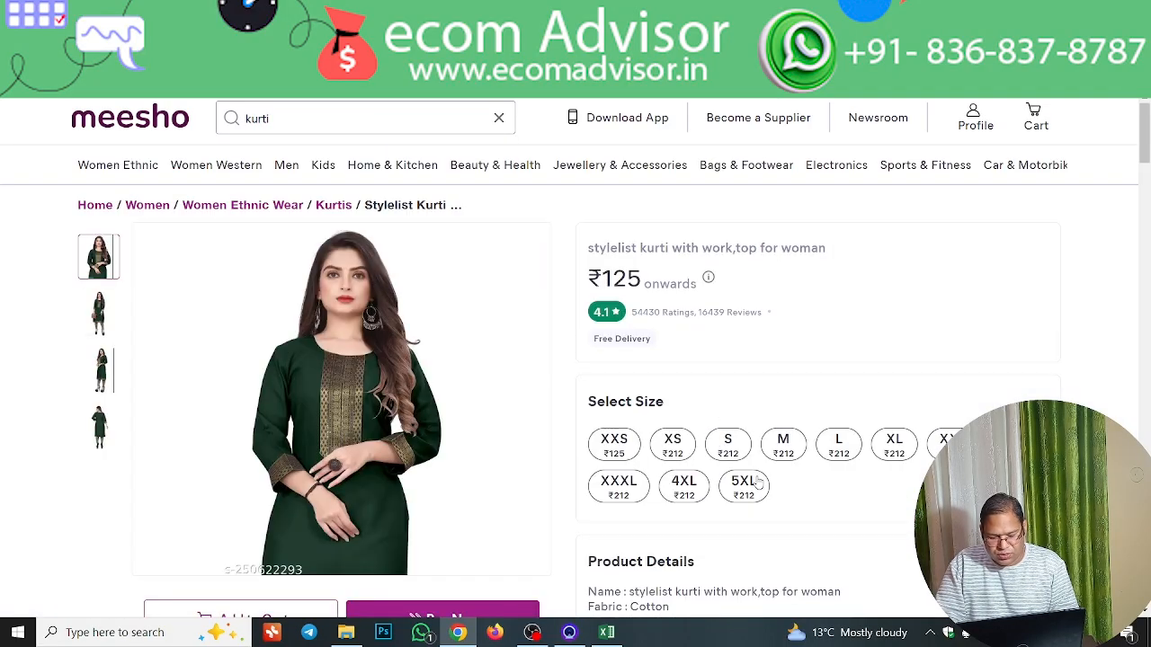
scroll(716, 411, "down", 3)
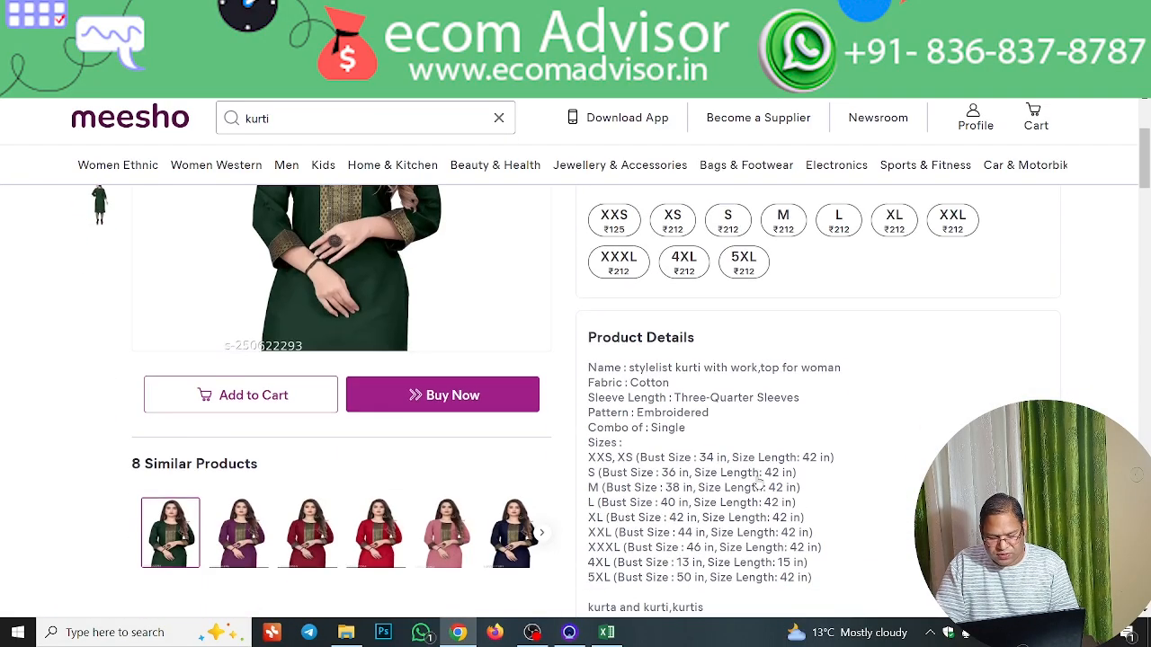
scroll(758, 483, "down", 2)
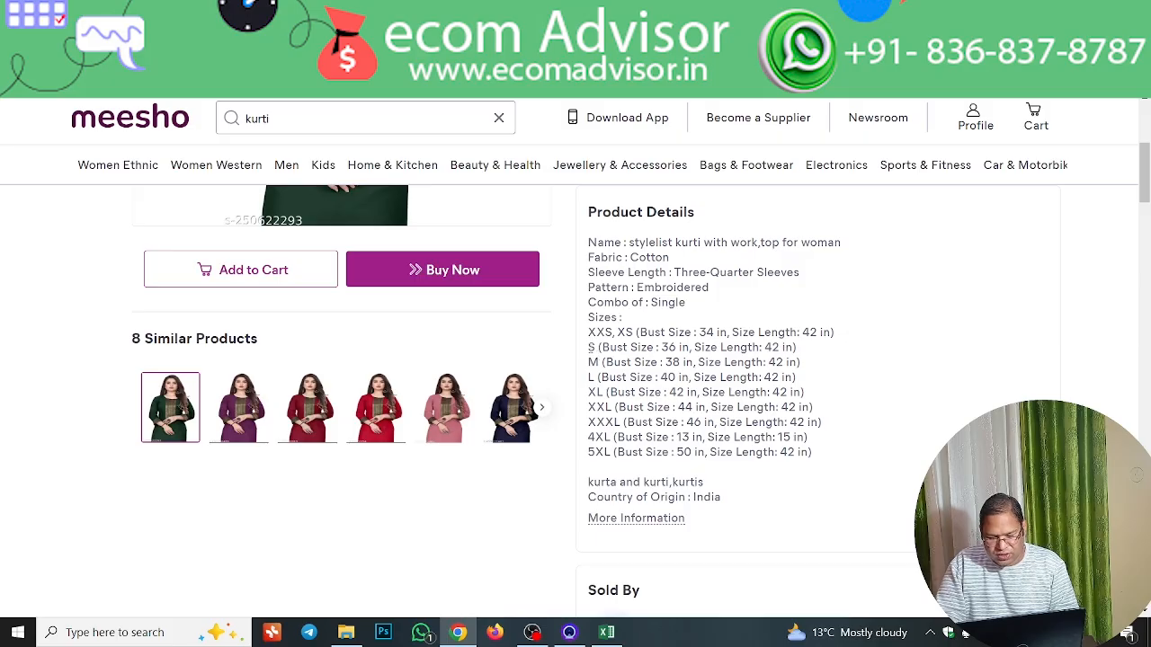
left_click_drag(589, 347, 743, 436)
Switch back to Excel and review the bust, shoulder, length and waist measurements in row 7
key("alt+Tab")
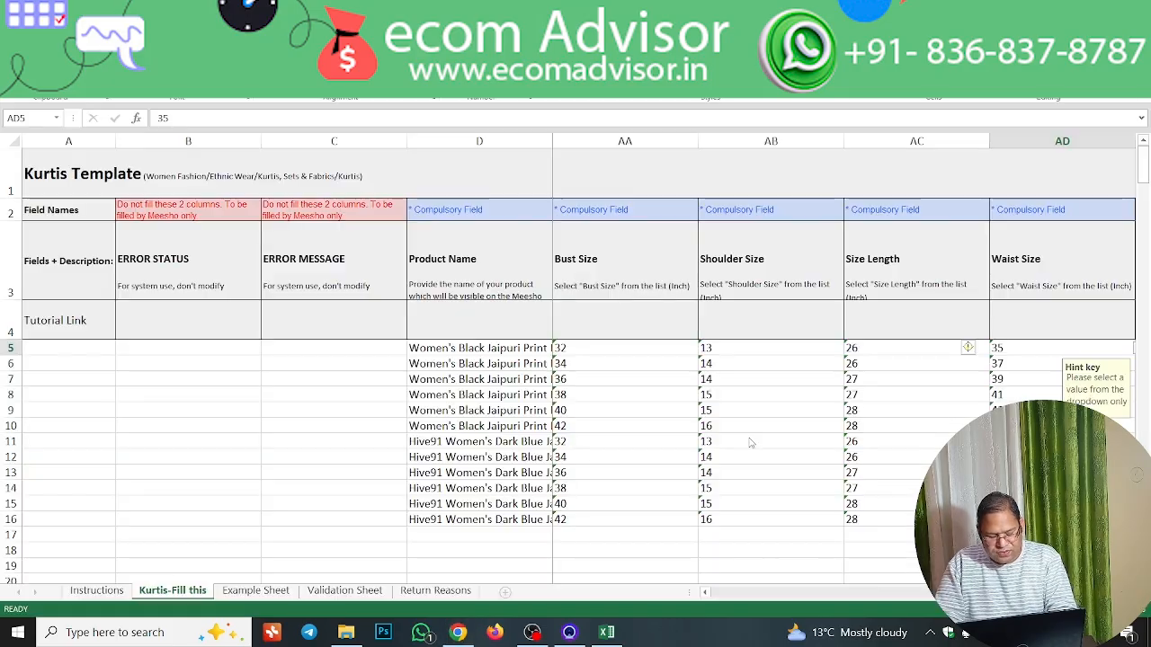
left_click(836, 374)
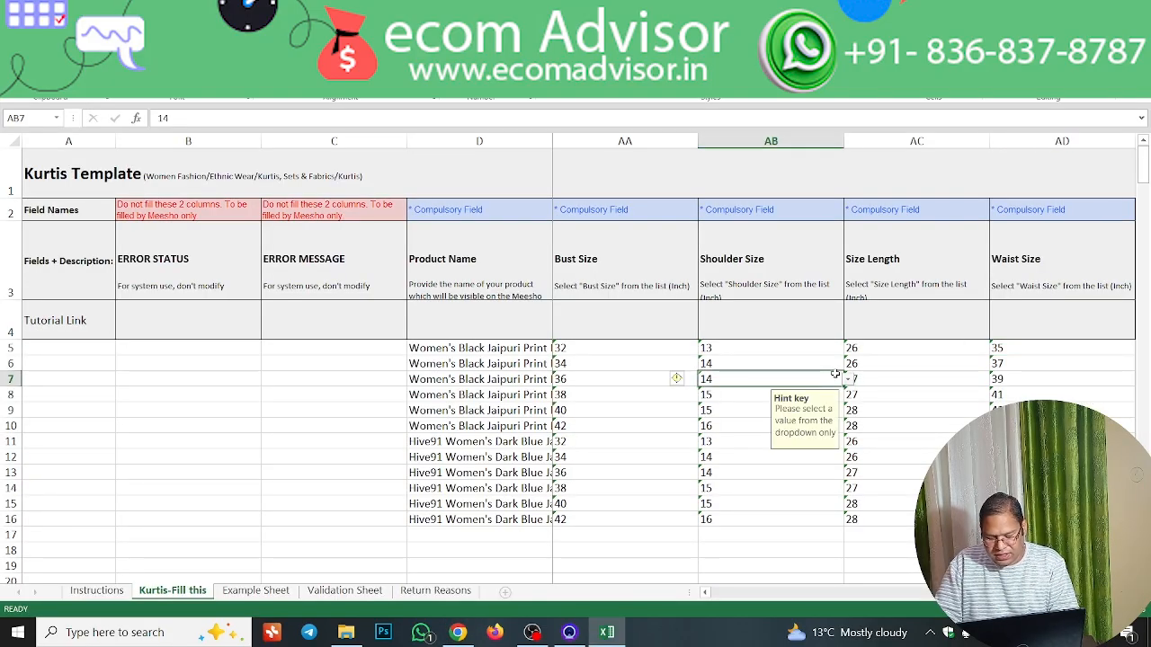
key("Left")
key("Right")
key("Right")
key("Right")
key("Left")
key("Left")
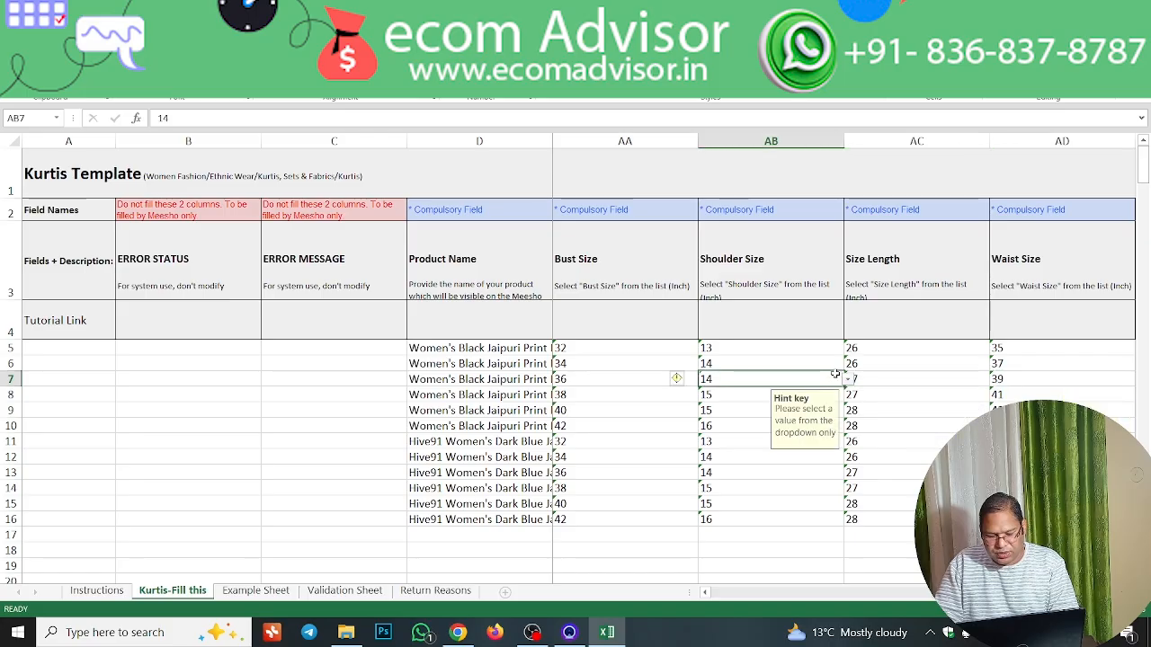
key("Left")
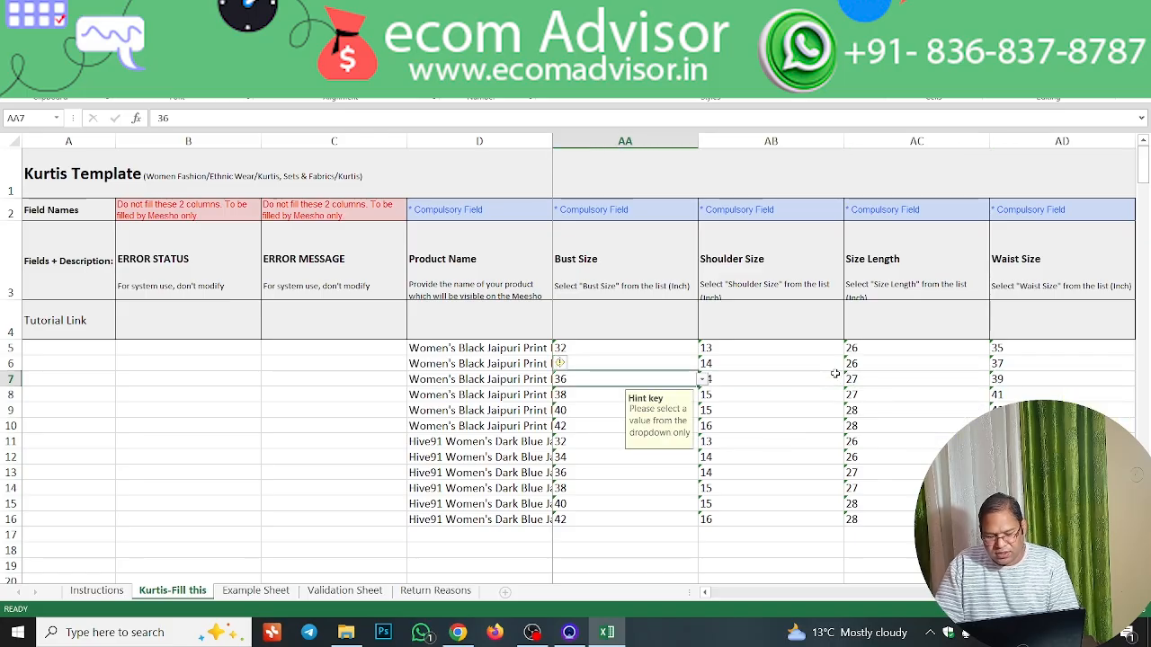
key("Right")
key("Right")
key("Right")
key("Right")
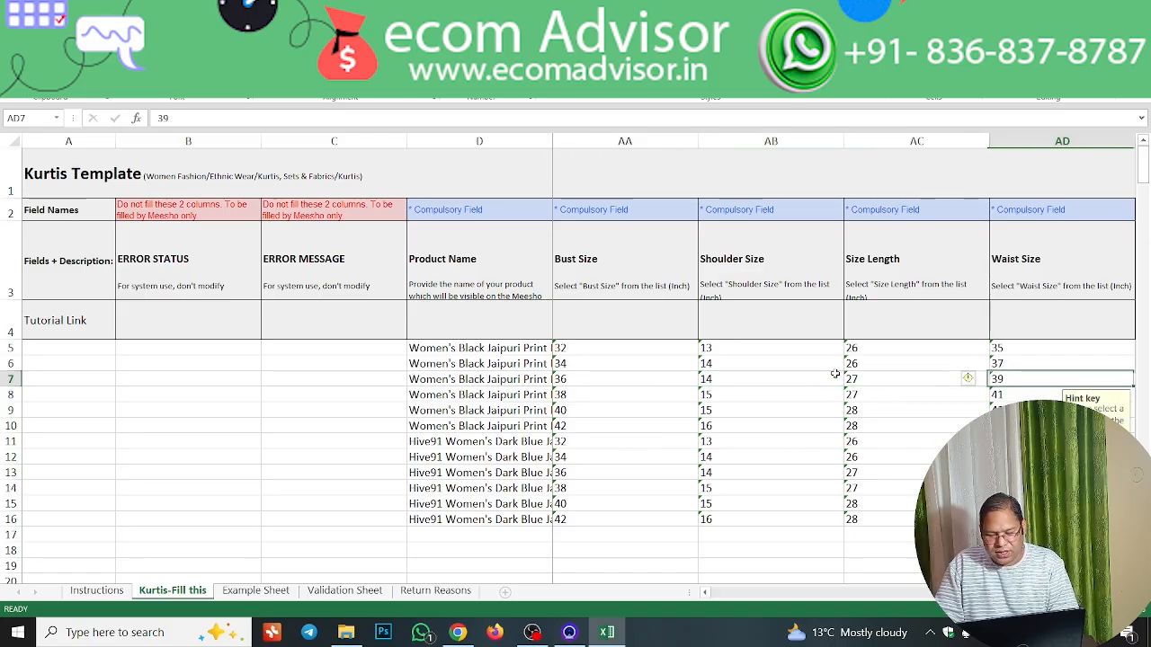
Check the Waist Size entry and the Image 1 to Image 4 links in row 5
key("Up")
key("Up")
key("Right")
key("Right")
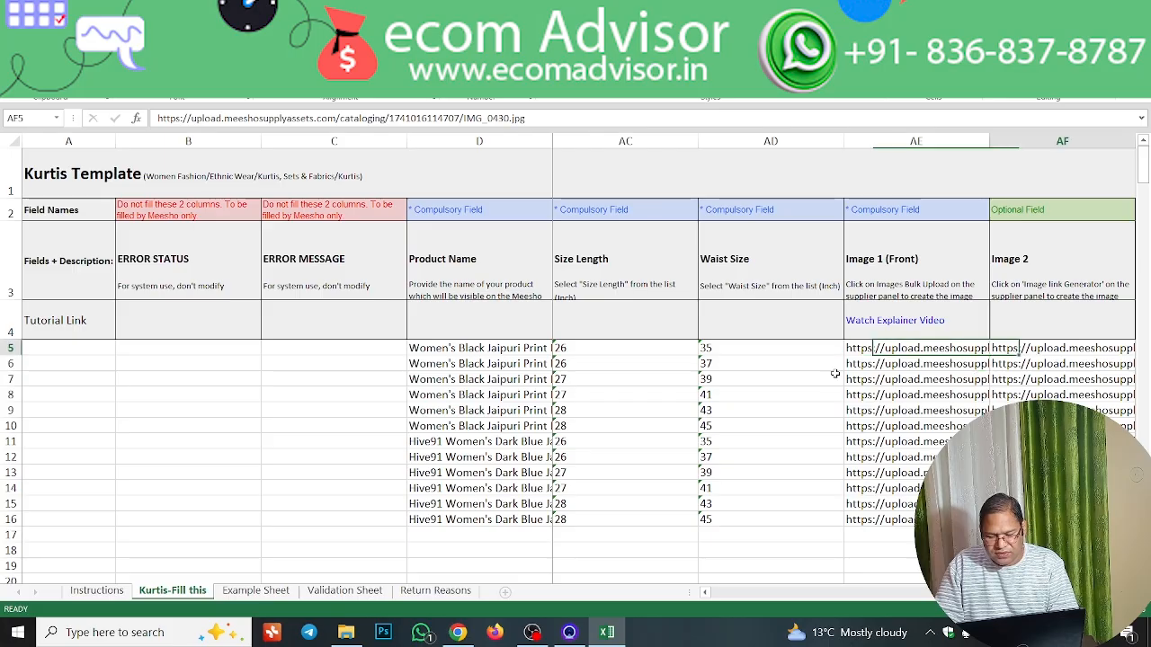
key("Left")
key("Left")
key("Left")
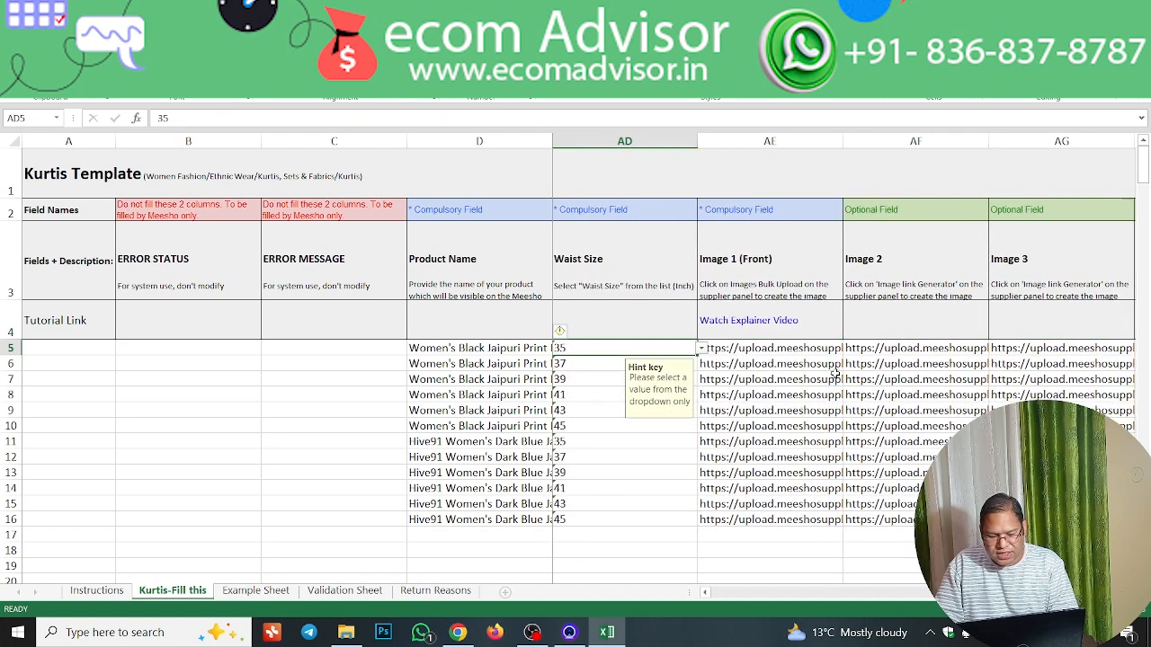
key("Right")
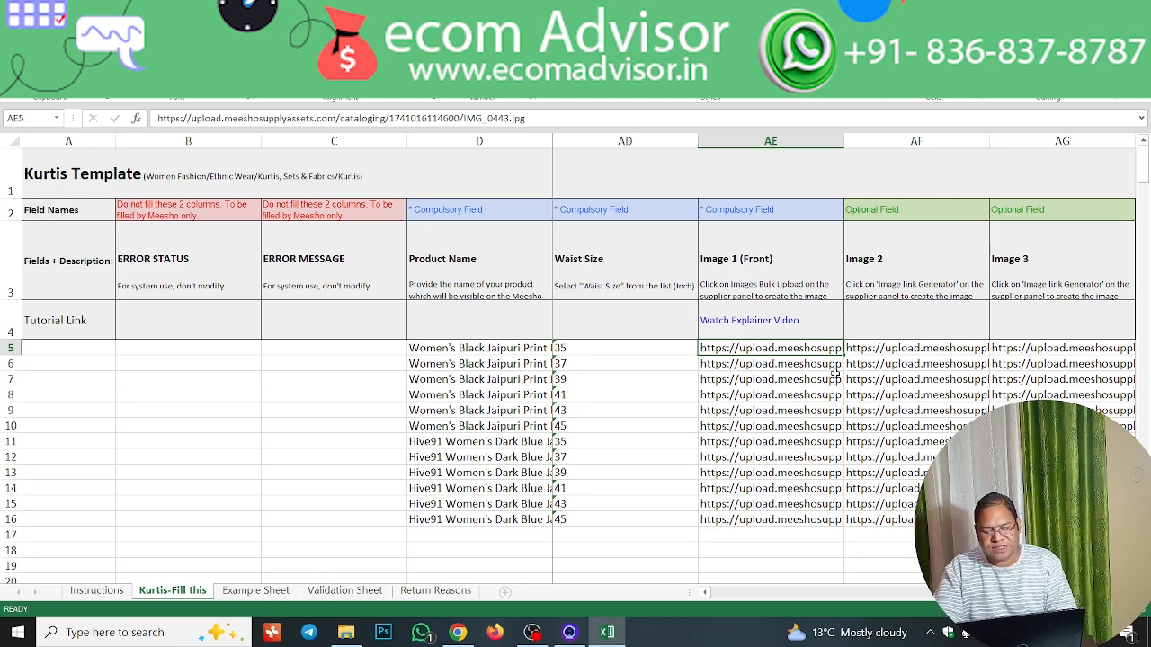
key("Right")
key("Right")
key("Right")
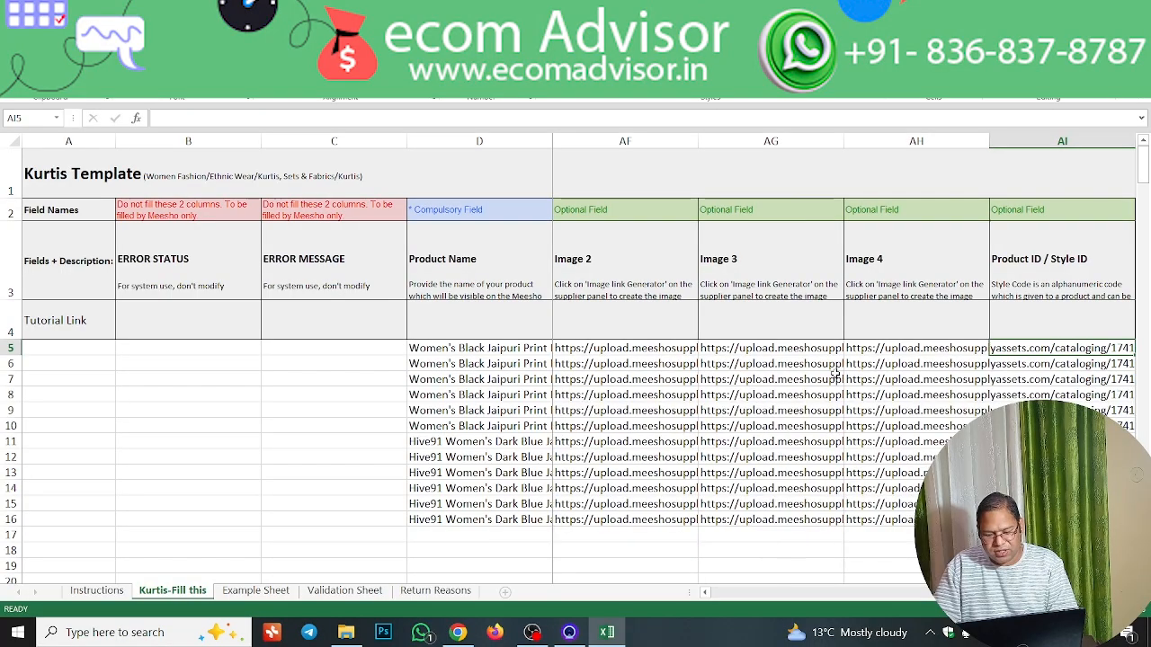
key("Left")
key("Left")
Copy the style code RH1194KUBL, without the size suffix, from the first SKU ID into Product ID / Style ID cell AI5
key("Right")
key("Right")
key("Right")
key("Right")
key("ctrl+shift+Down")
key("ctrl+c")
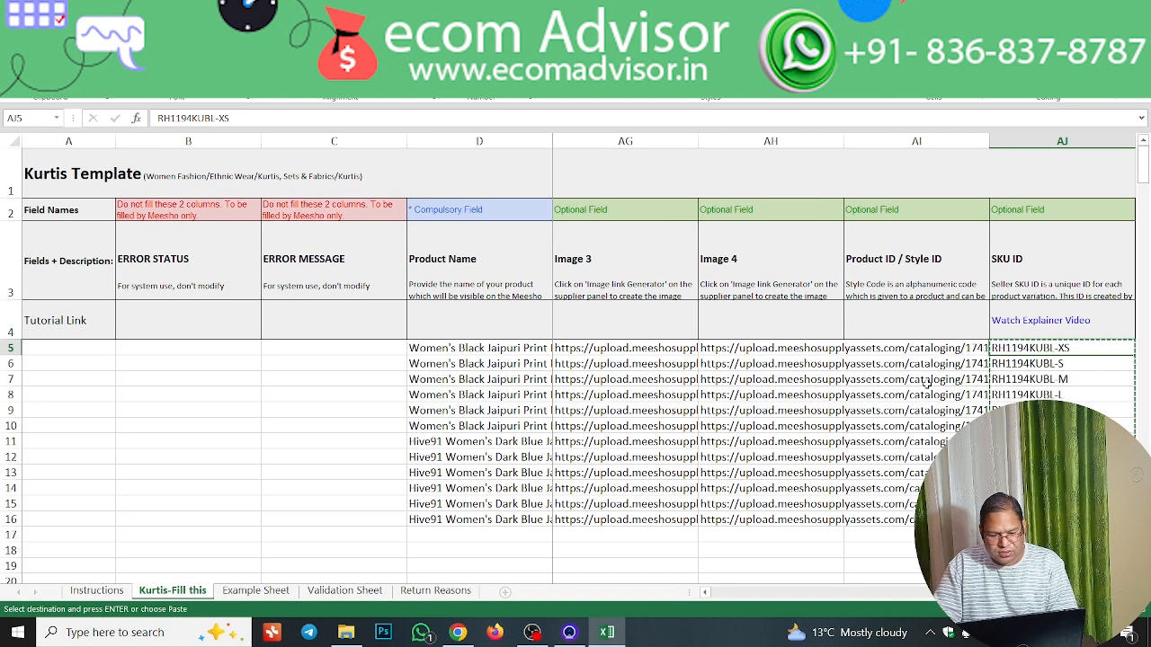
double_click(1059, 348)
key("shift+Home")
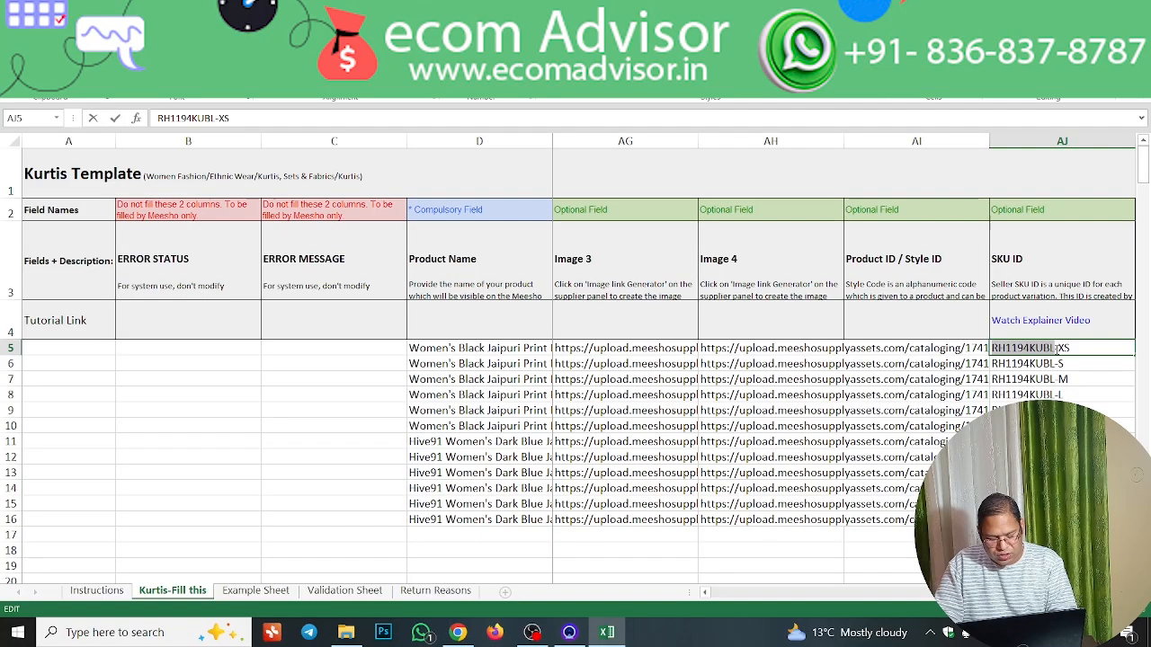
left_click(958, 348)
key("Down")
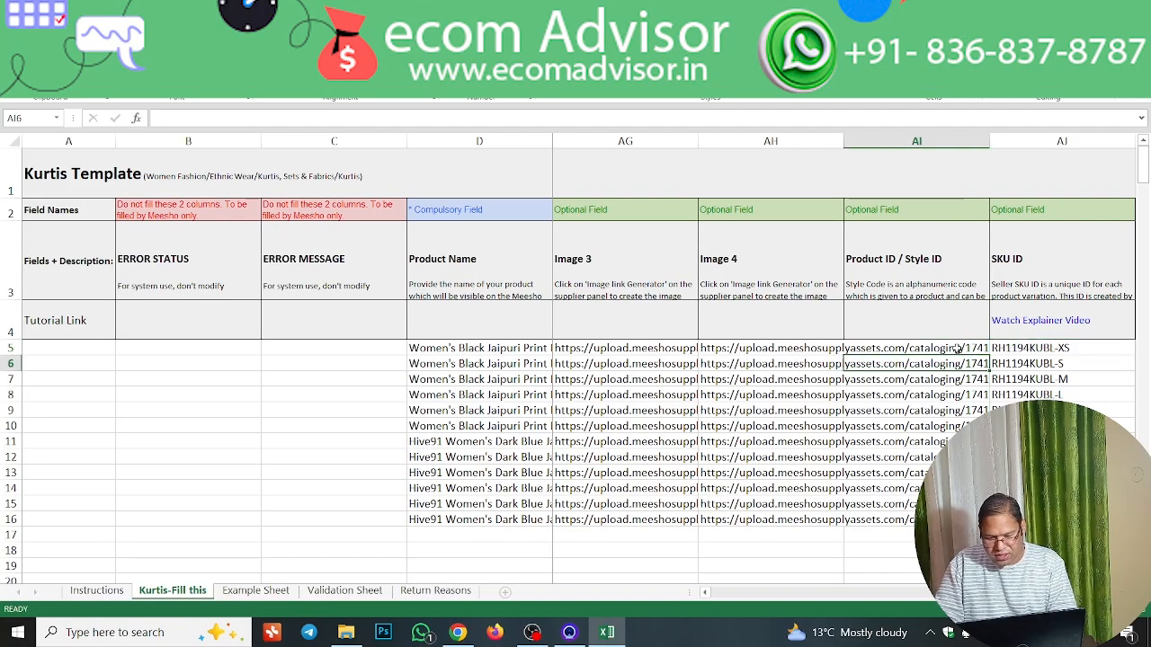
key("Up")
key("ctrl+v")
key("Down")
key("Up")
Fill the Product ID / Style ID cells AI6 to AI10 with RH1194KUBL
key("ctrl+c")
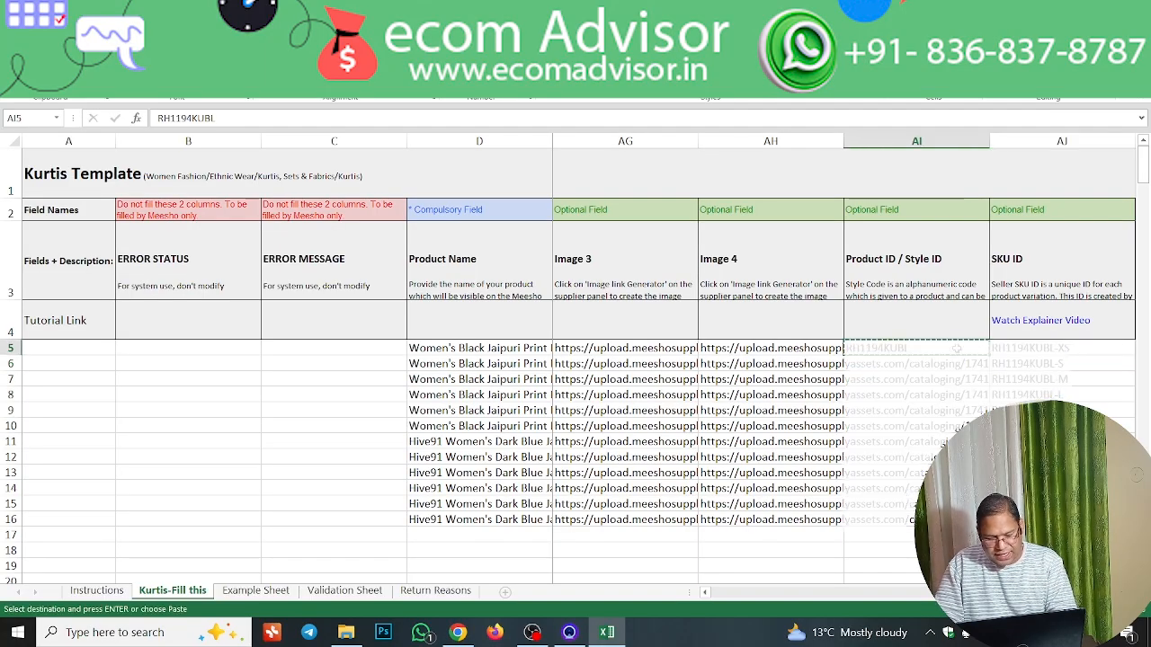
key("Down")
key("shift+Down")
key("shift+Down")
key("shift+Down")
key("shift+Down")
key("ctrl+v")
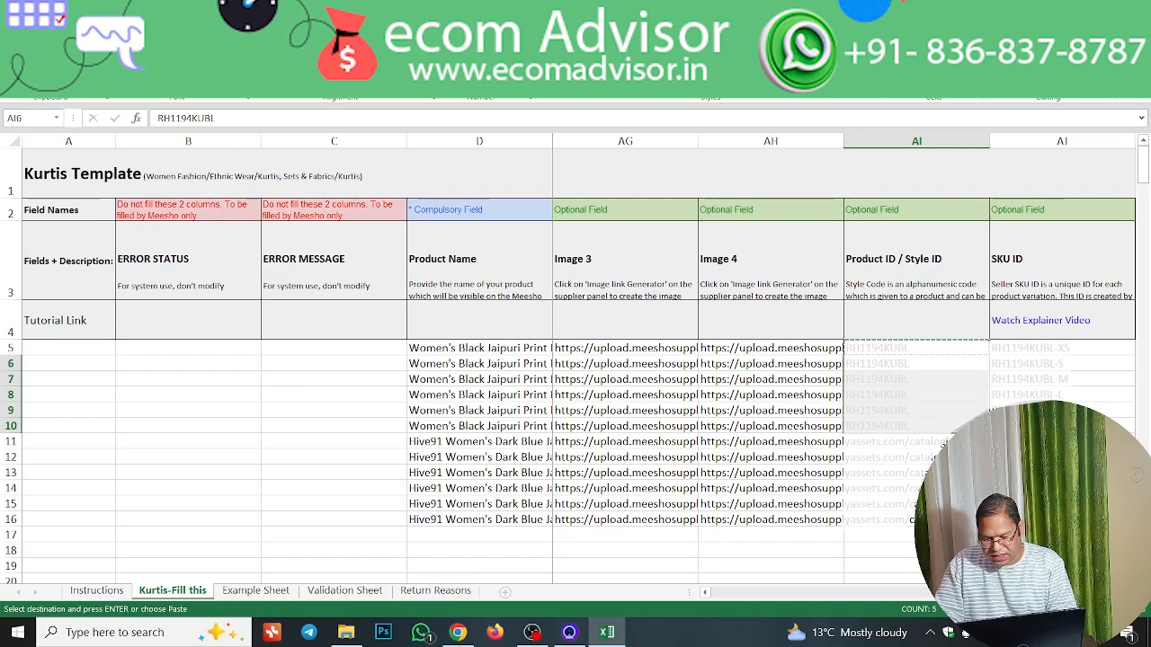
Copy the style code RH1198KUBU from the second product's first SKU ID into Product ID / Style ID cell AI11
double_click(1062, 441)
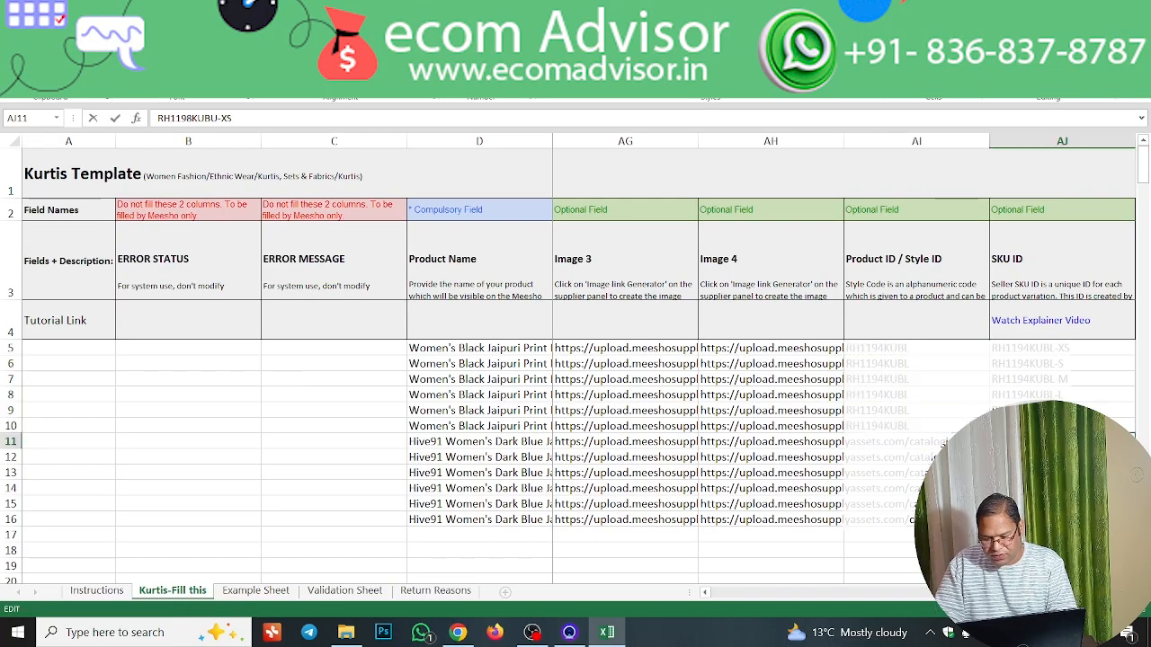
left_click(916, 441)
key("ctrl+v")
key("Down")
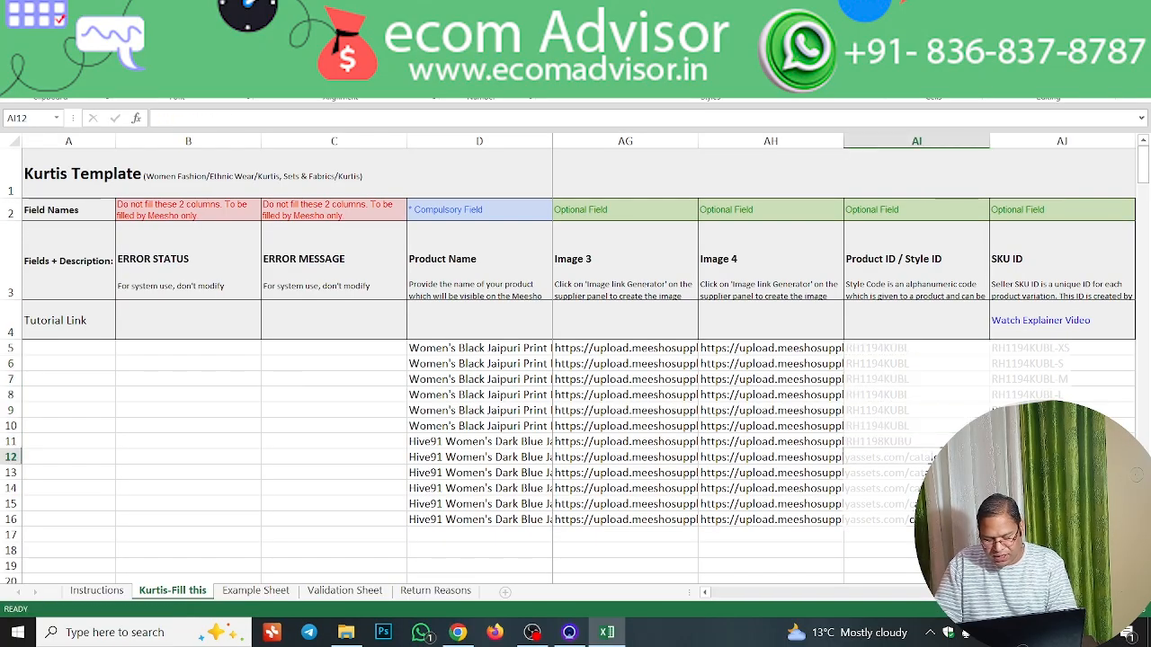
Fill the Product ID / Style ID cells AI12 to AI16 with RH1198KUBU and save the workbook
key("Up")
key("ctrl+c")
key("Down")
key("shift+Down")
key("shift+Down")
key("shift+Down")
key("shift+Down")
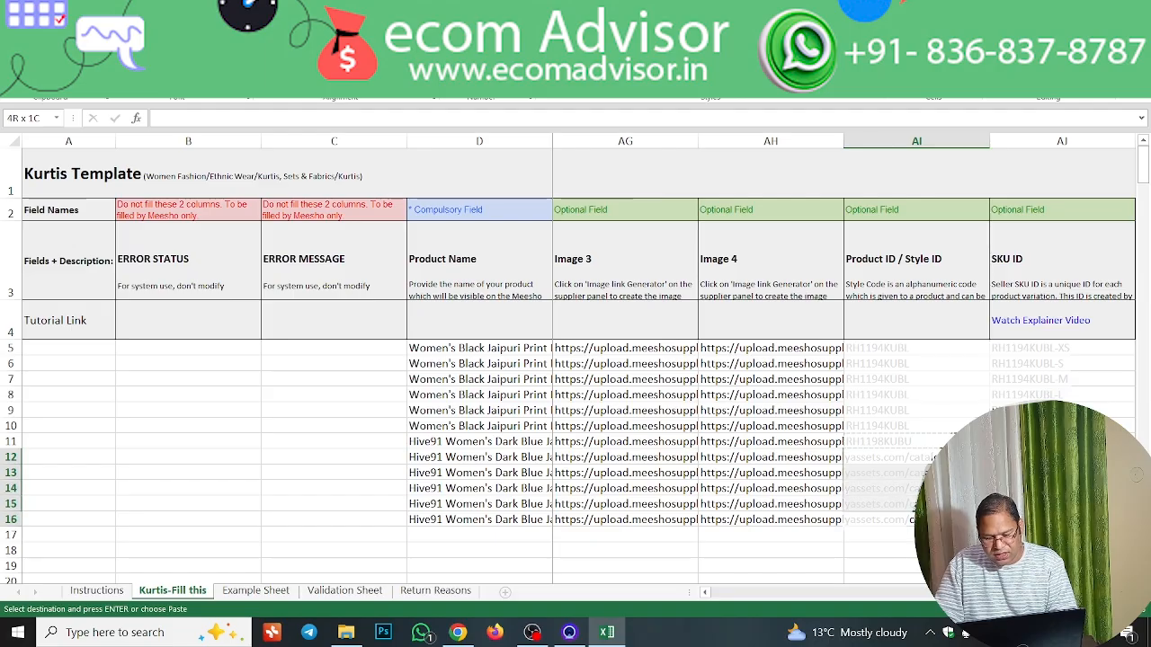
key("ctrl+v")
key("Up")
key("Up")
key("Escape")
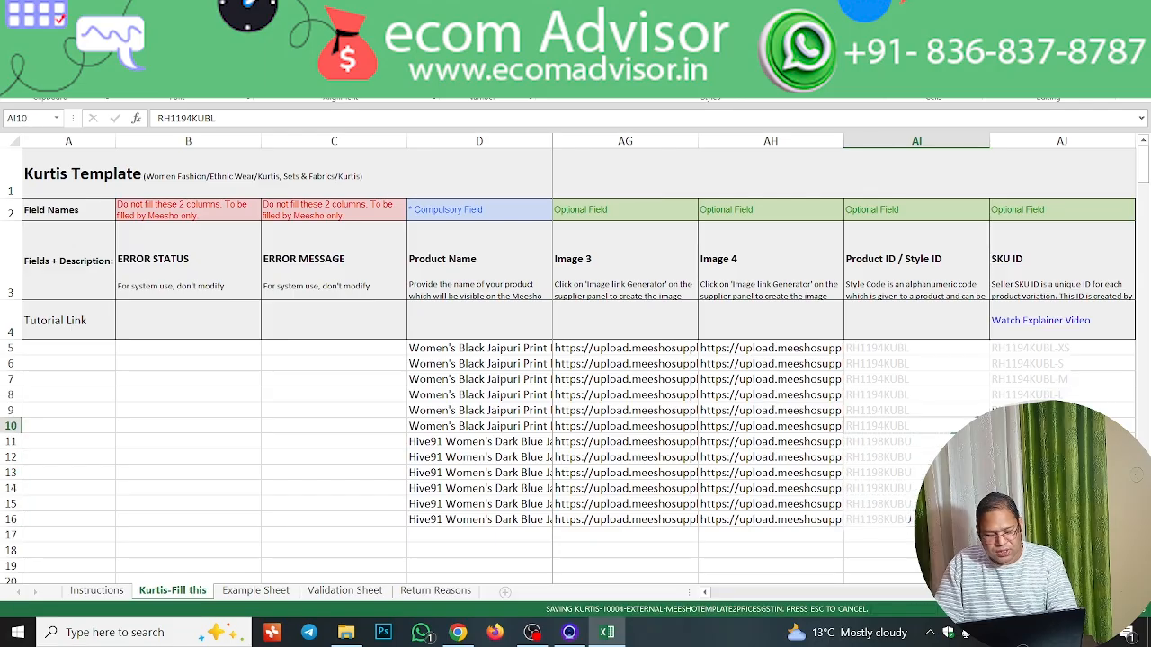
Review the filled Product ID / Style ID cells in the first product's rows of the Kurtis template
key("Right")
key("Right")
key("Left")
key("Left")
key("Left")
key("Right")
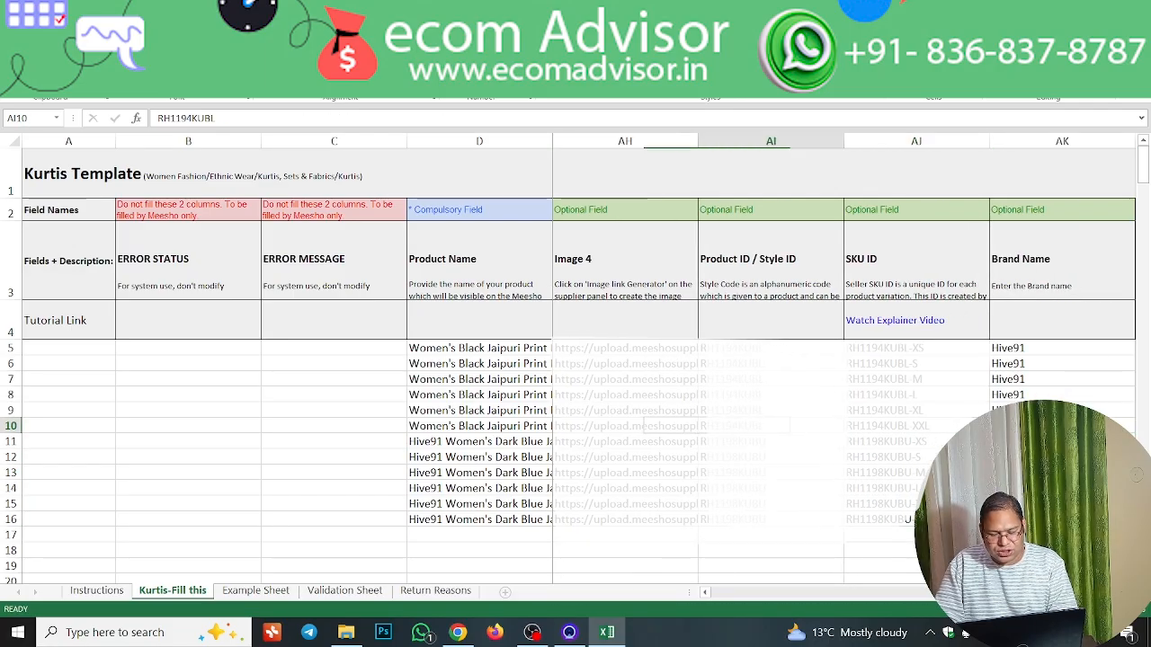
key("Up")
key("Up")
key("Up")
key("Up")
key("Up")
key("Up")
key("Down")
key("Down")
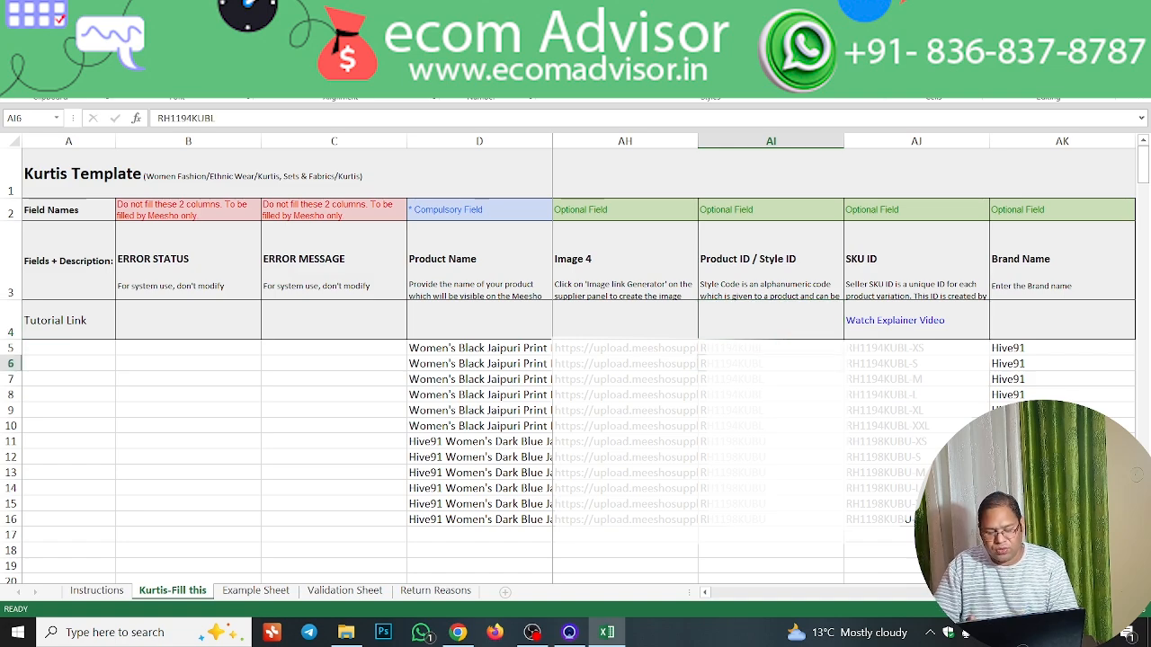
Check the first product's SKU ID and Brand Name entries, and go on to the Group ID column
key("Right")
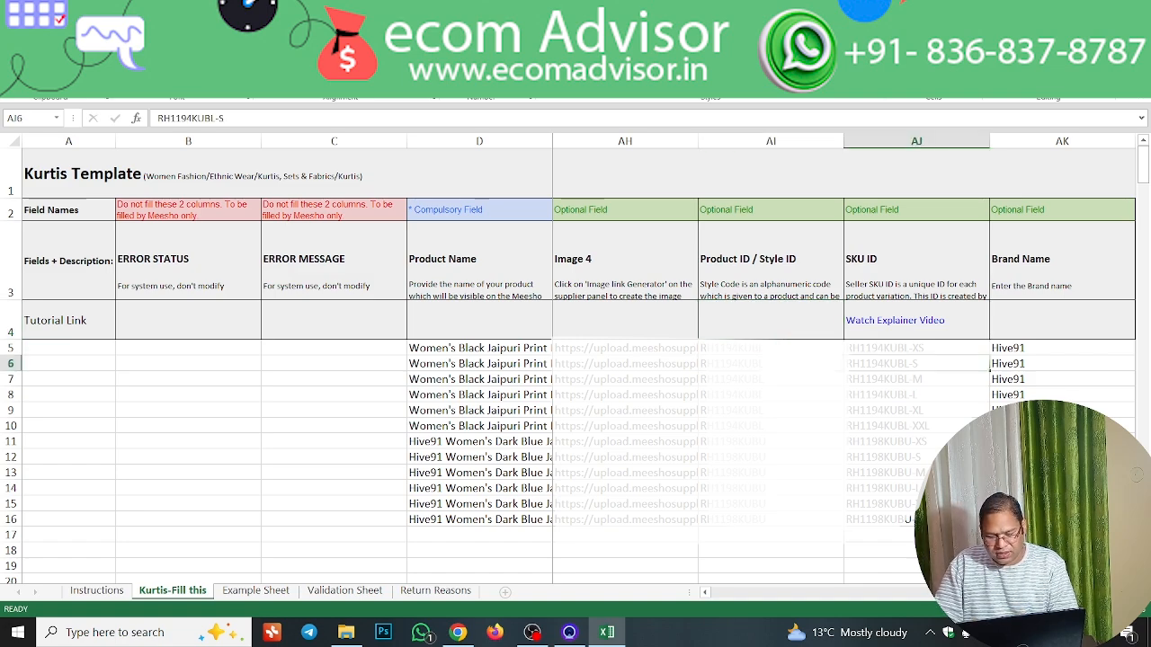
key("Up")
key("Down")
key("Down")
key("Down")
key("Right")
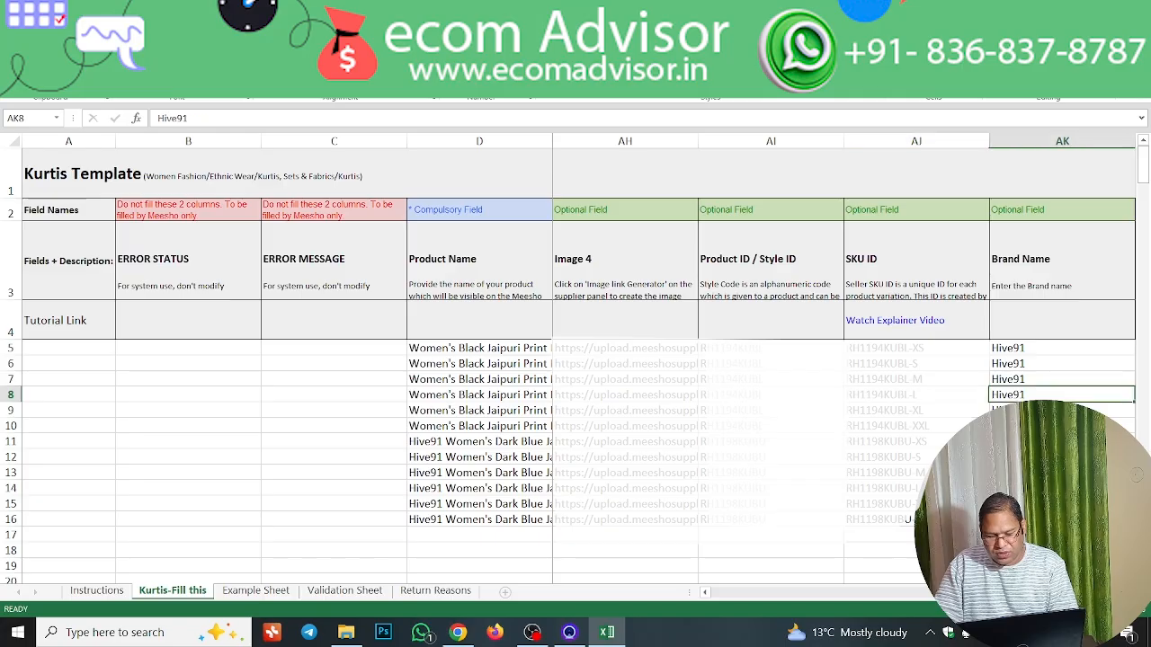
key("Right")
key("Right")
key("Left")
key("Left")
key("Up")
key("Right")
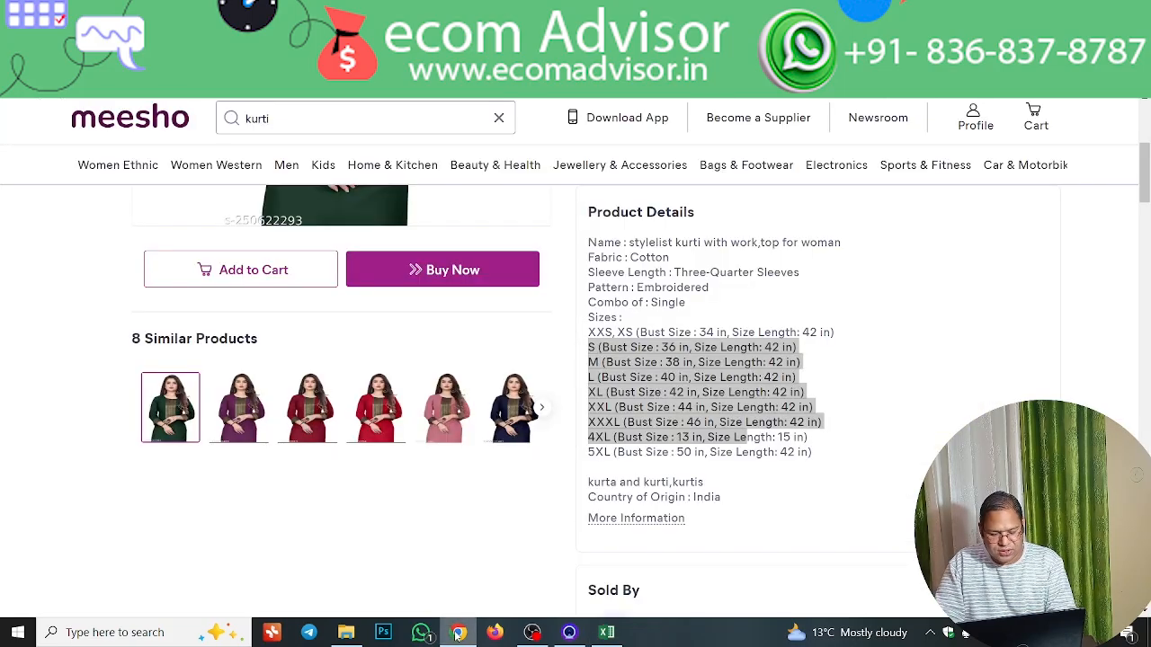
Switch to the kurti listing on Meesho in Chrome, open its purple variant from the similar products and examine the details
left_click(457, 632)
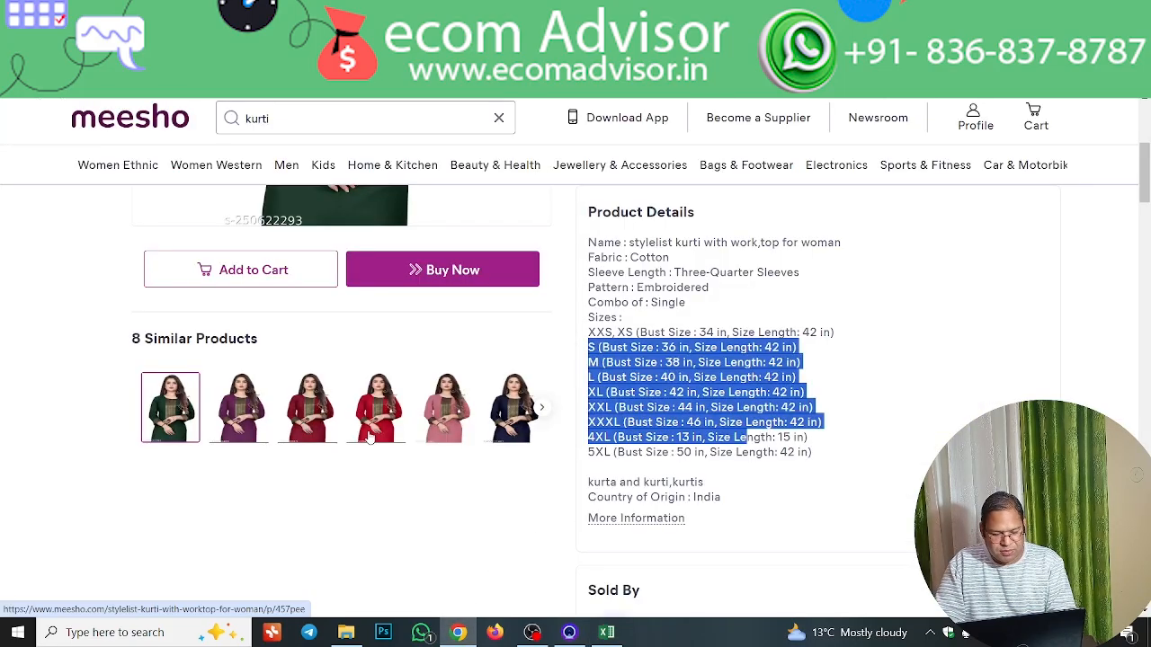
scroll(401, 485, "up", 4)
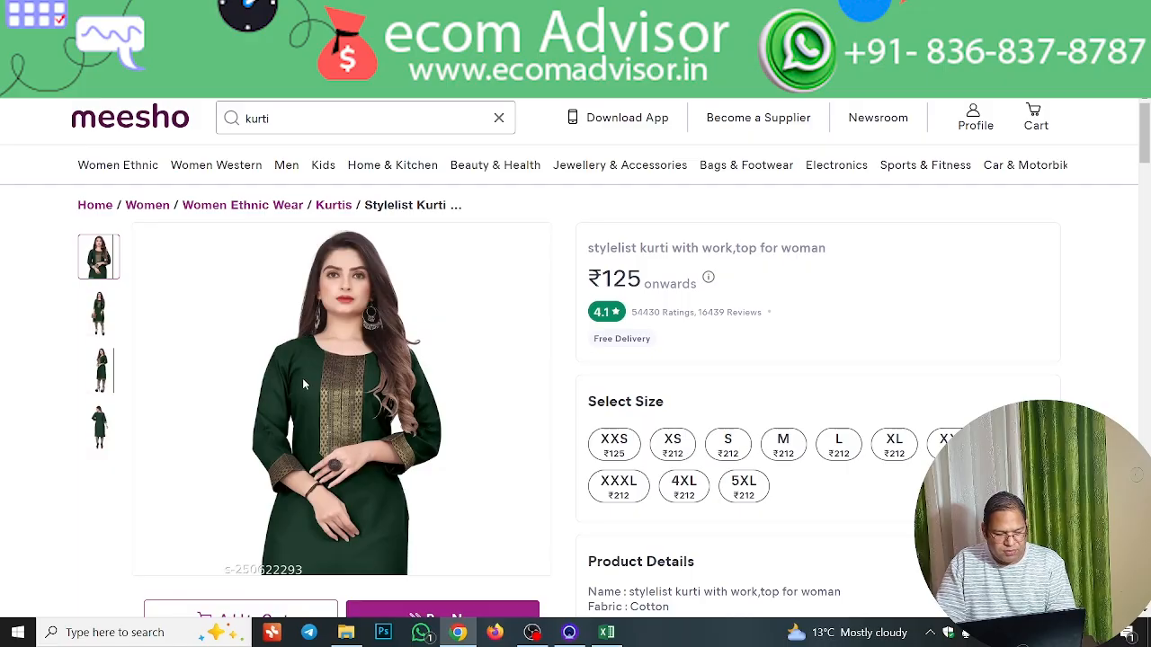
scroll(423, 400, "down", 3)
scroll(423, 400, "up", 1)
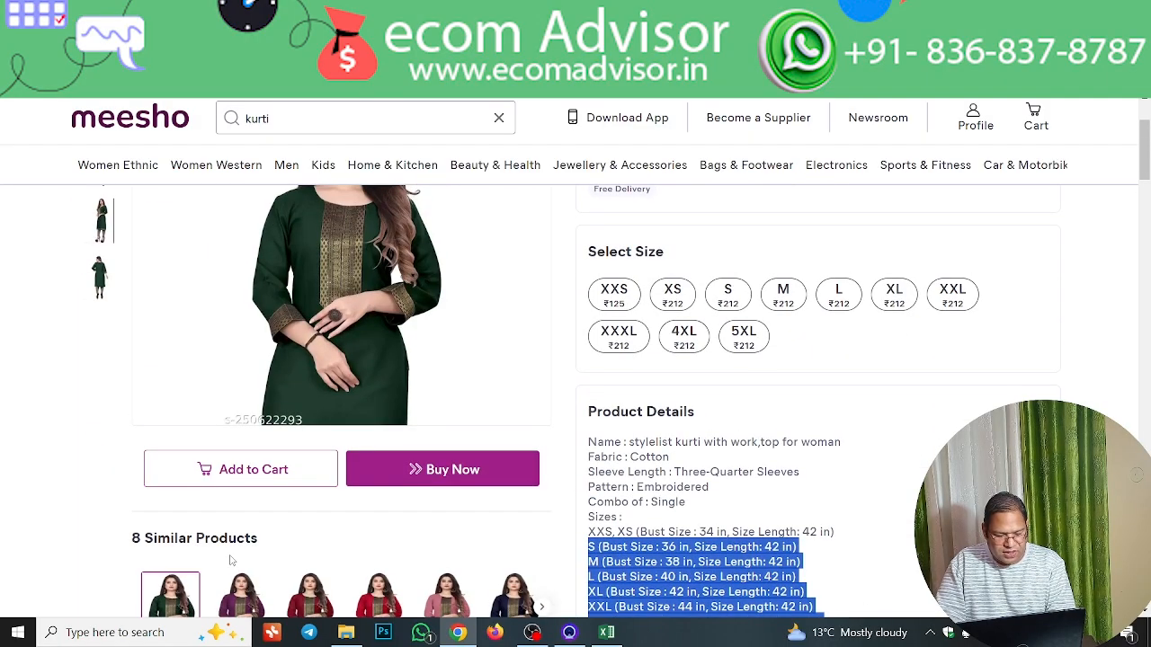
left_click(241, 596)
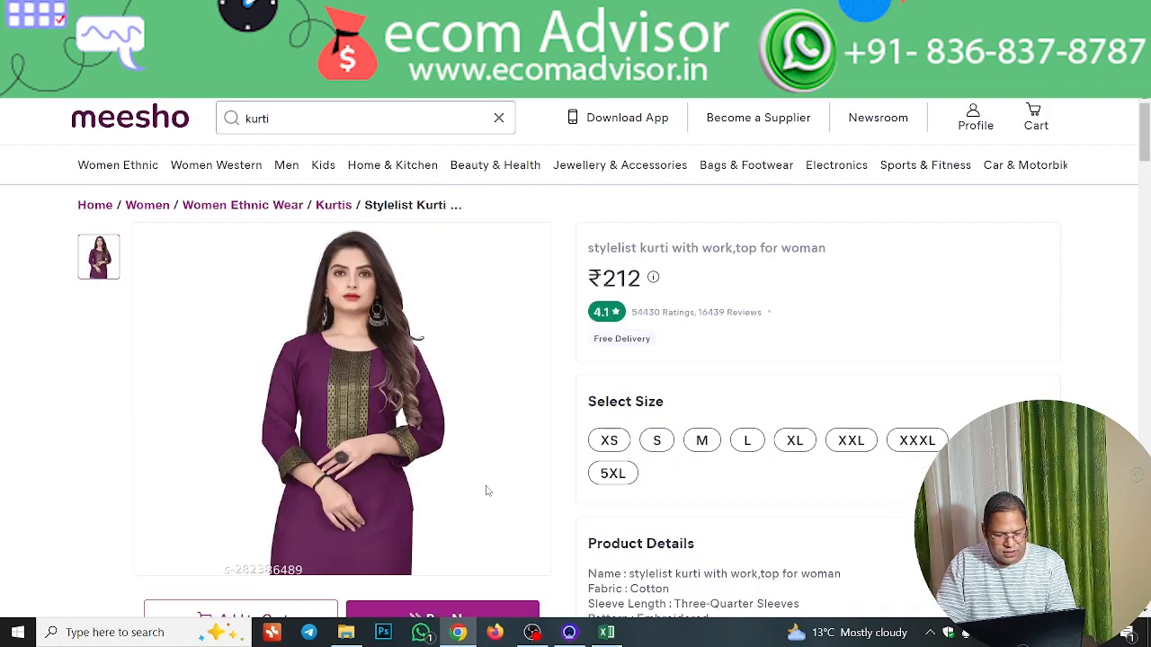
scroll(485, 491, "down", 4)
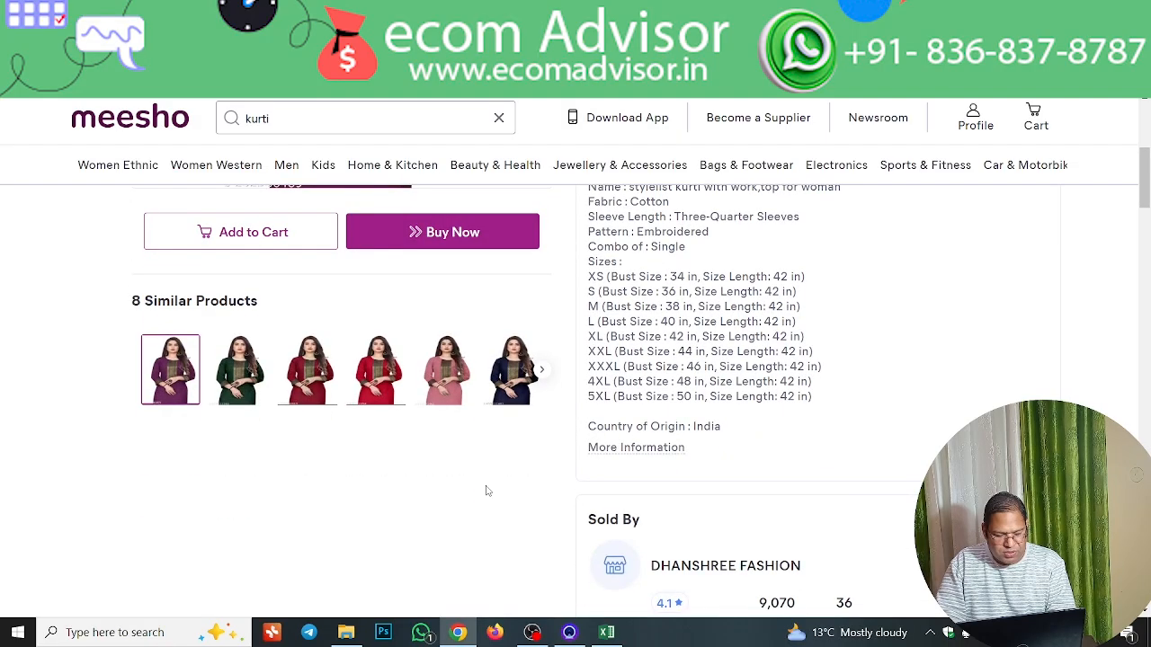
scroll(450, 450, "up", 1)
scroll(409, 425, "down", 1)
scroll(409, 426, "up", 4)
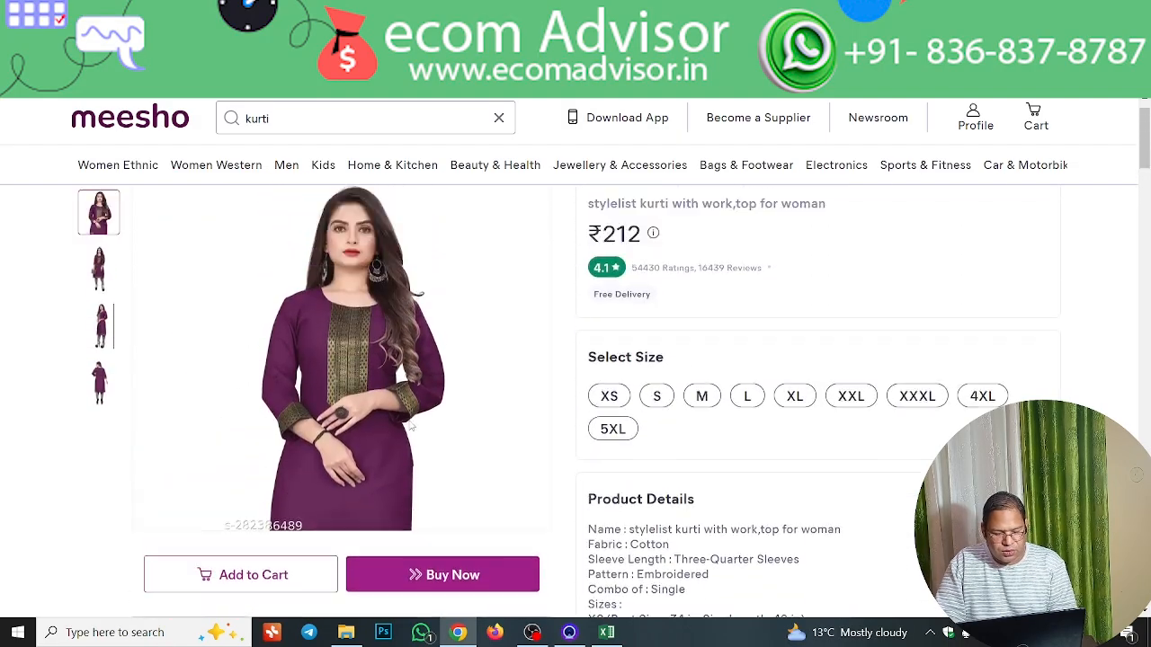
Return to the Excel workbook and compare the Group ID values across the first product's rows and the second product's first row
key("alt+Tab")
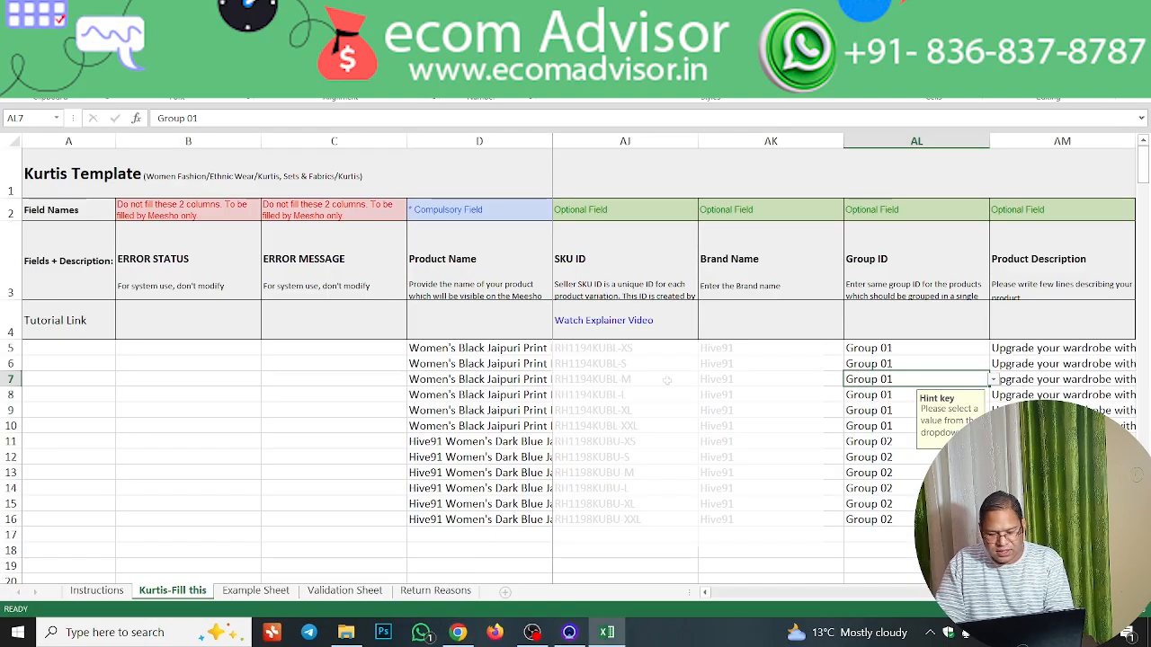
key("Up")
key("Up")
key("Down")
key("Down")
key("Down")
key("Down")
key("Down")
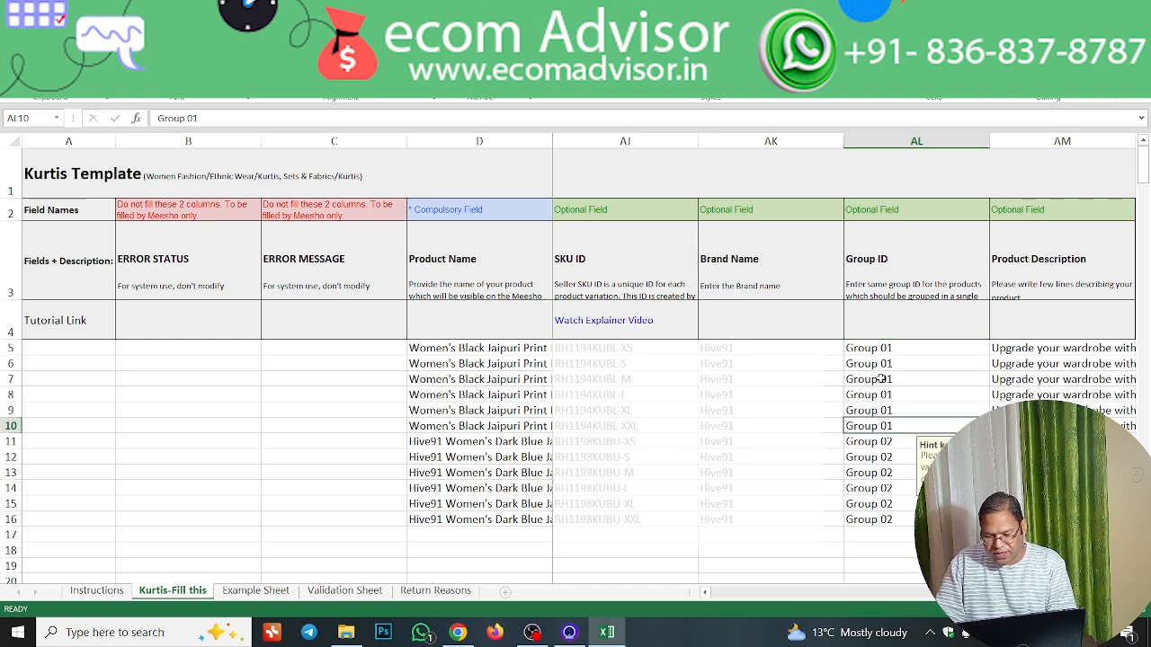
key("Up")
key("Up")
key("Up")
key("Up")
key("Up")
key("Down")
key("Down")
key("Down")
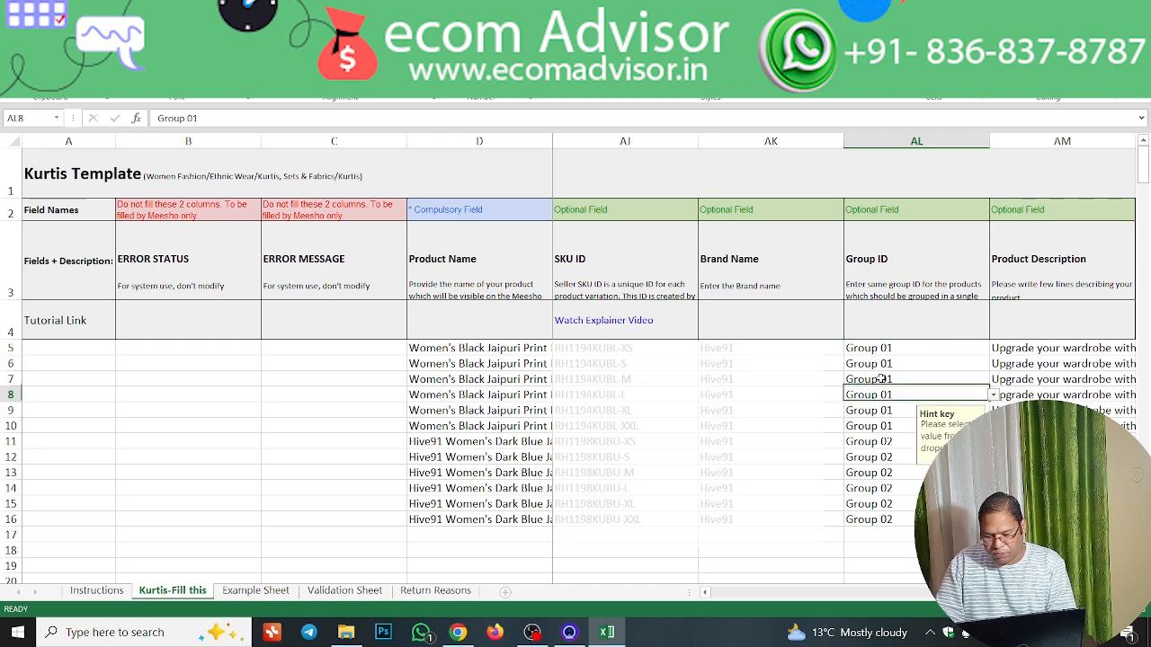
key("Down")
key("Down")
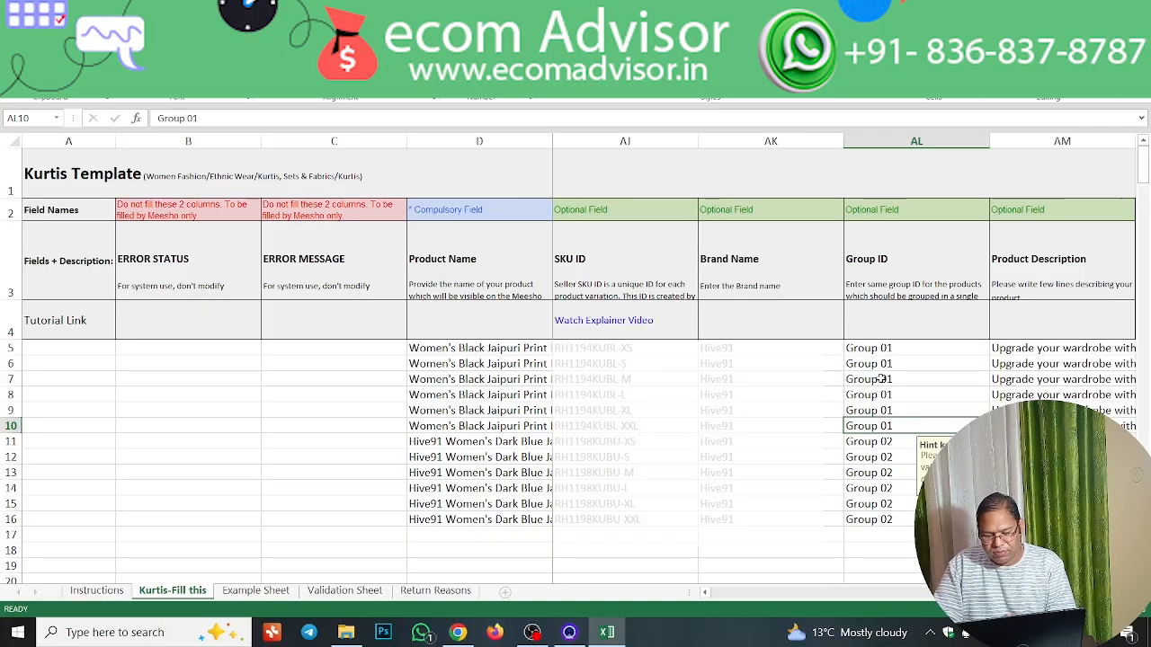
key("Up")
key("Up")
key("Up")
key("Up")
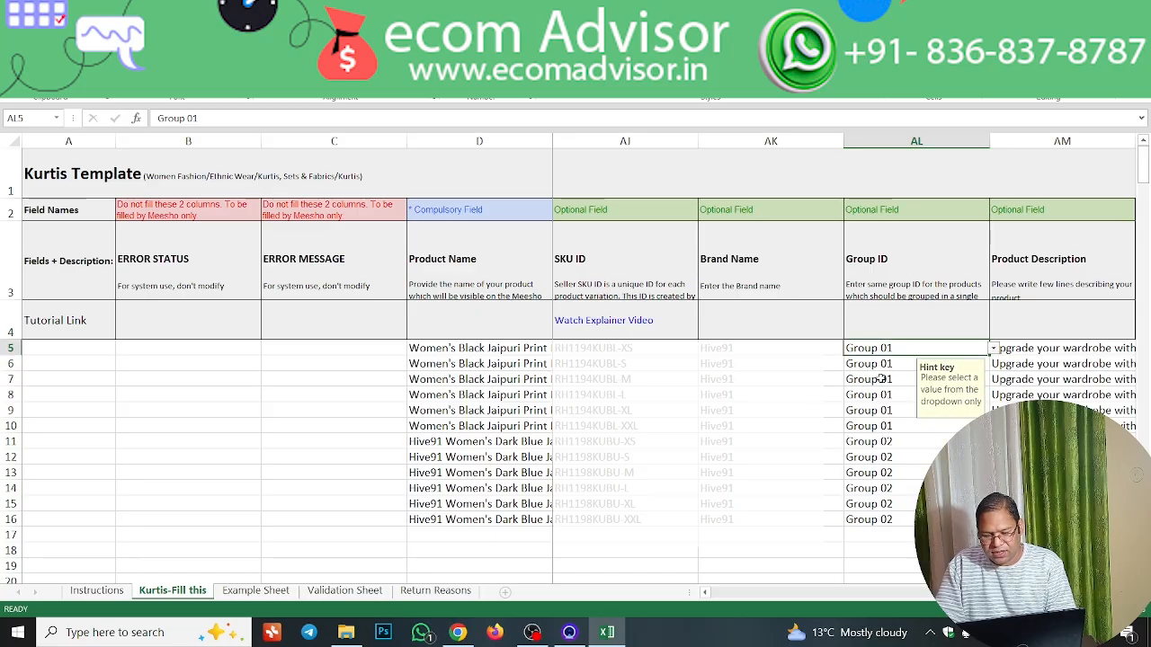
key("Down")
key("Down")
key("Down")
key("Down")
key("Down")
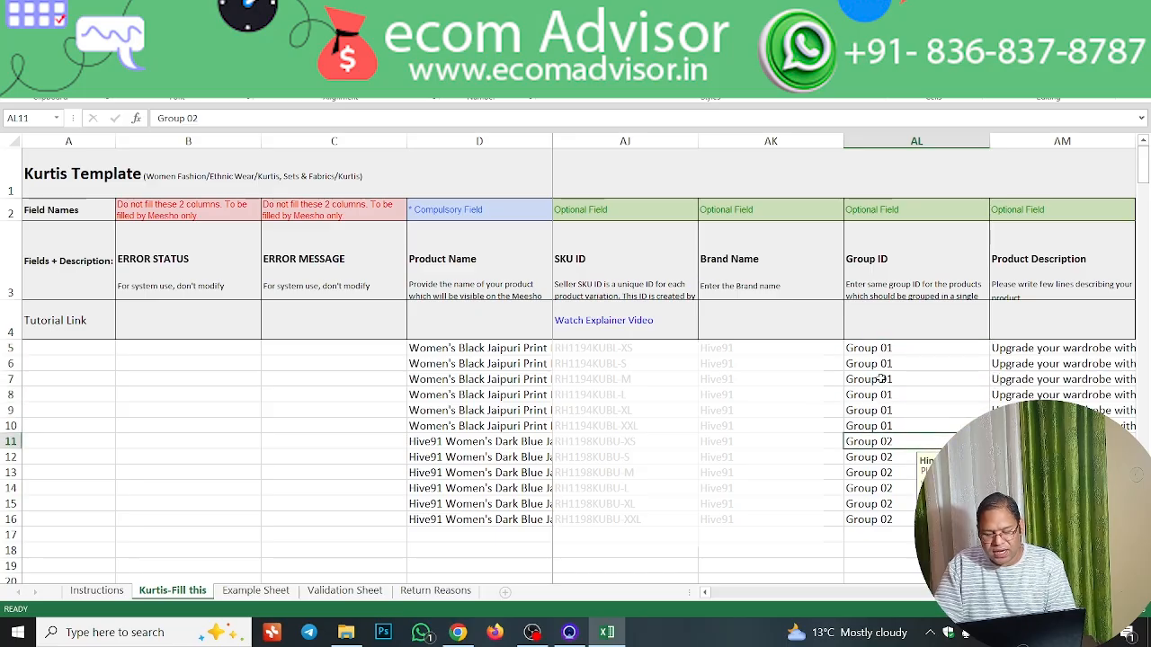
Examine the Group ID options available for cell AL5 and leave its selection as it is
left_click(935, 345)
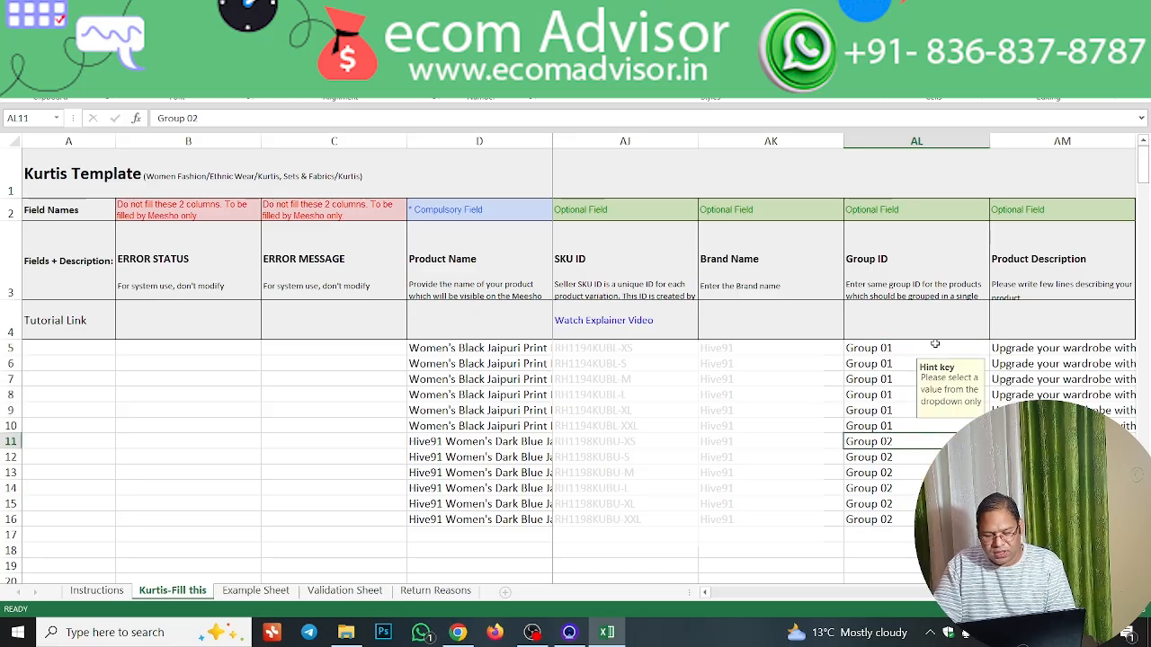
left_click(992, 350)
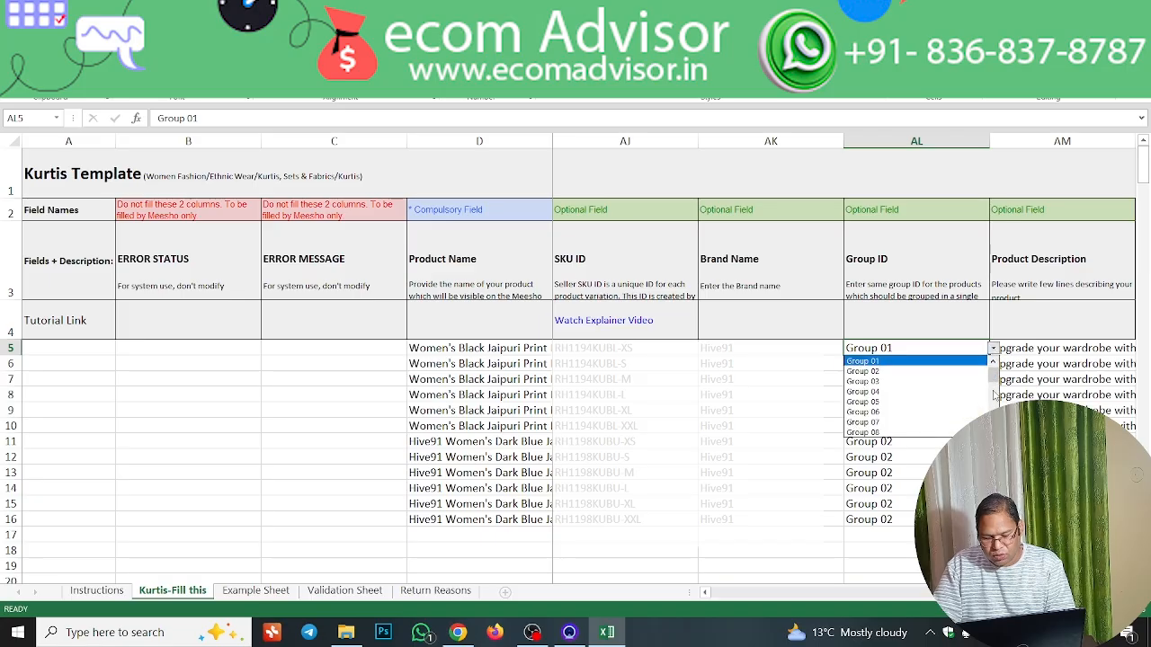
mouse_move(994, 378)
left_mouse_down()
mouse_move(993, 423)
mouse_move(996, 372)
left_mouse_up()
left_click(922, 488)
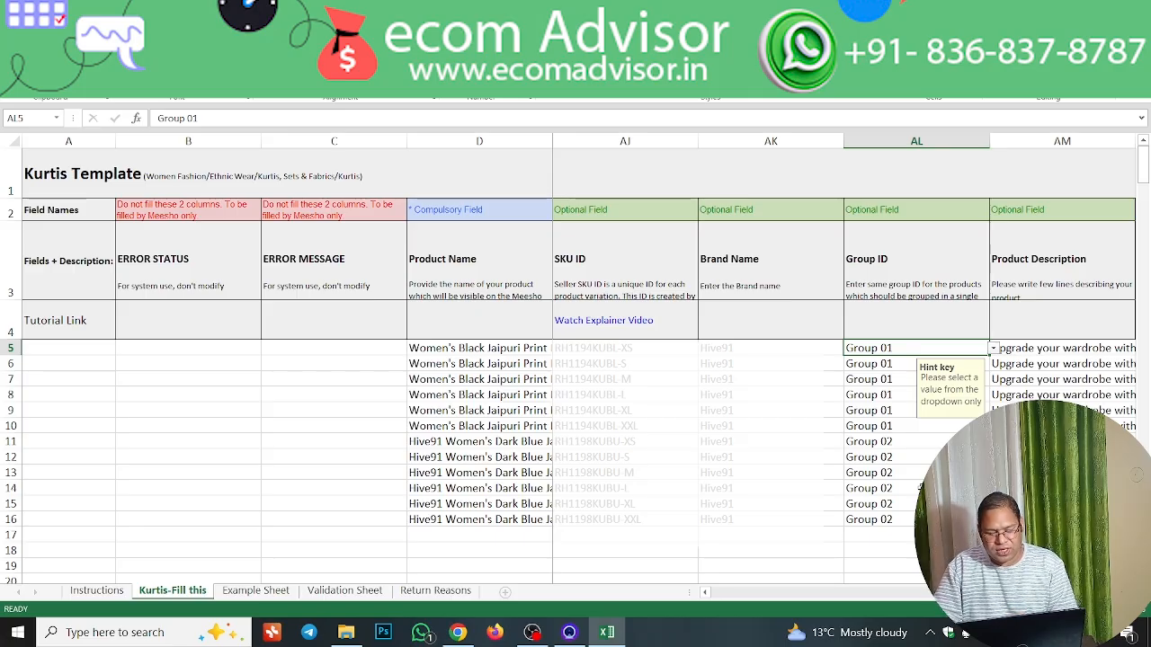
left_click(884, 407)
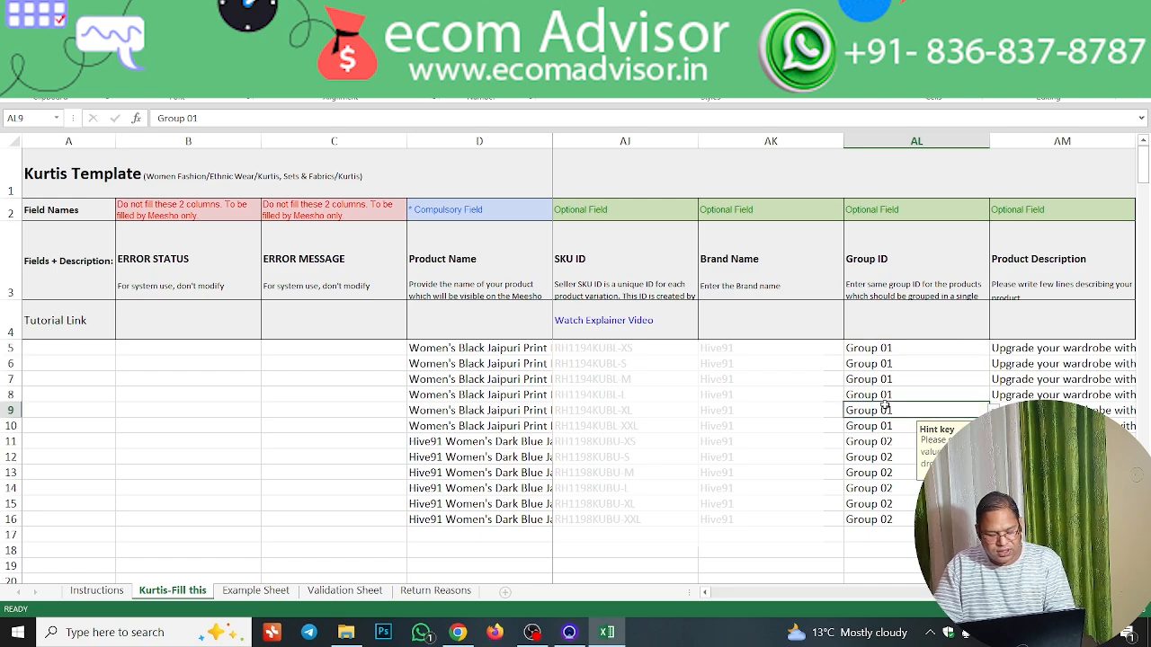
Switch back to the purple kurti listing in Chrome and look through the remaining colour variants among its similar products
key("alt+Tab")
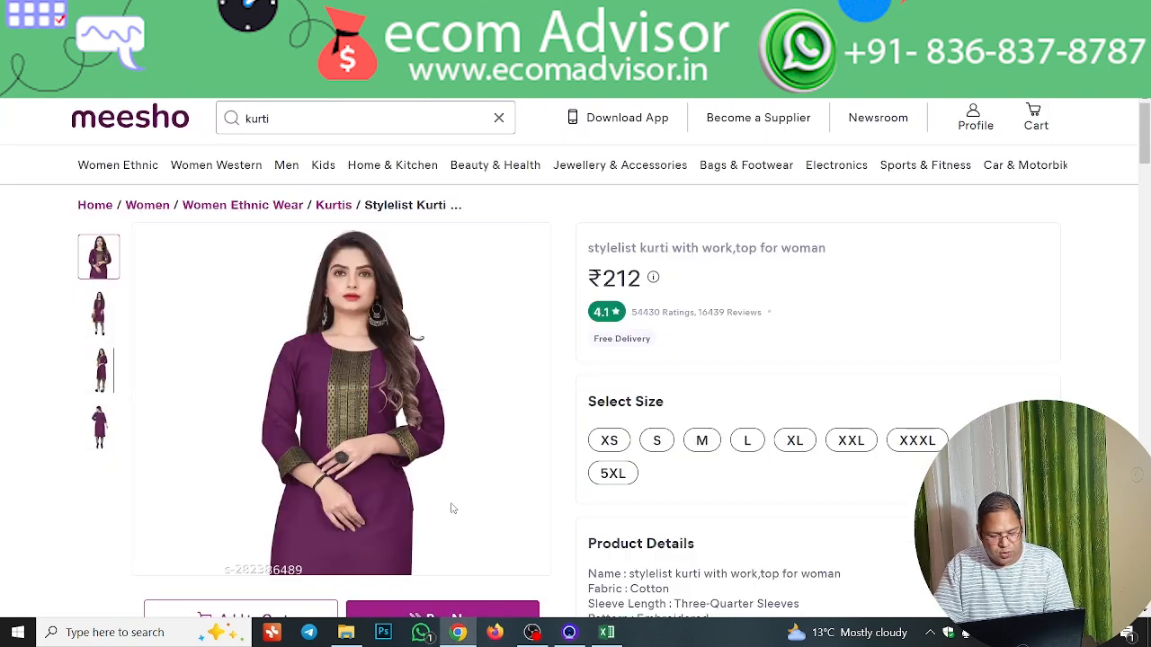
scroll(563, 458, "down", 4)
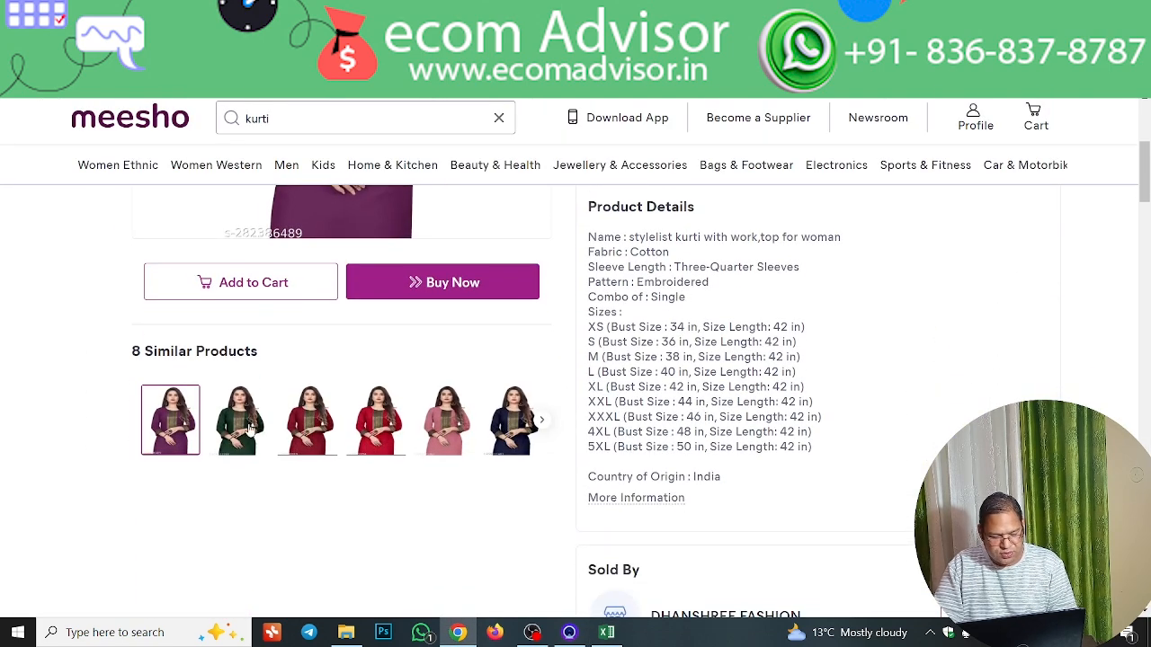
left_click(543, 424)
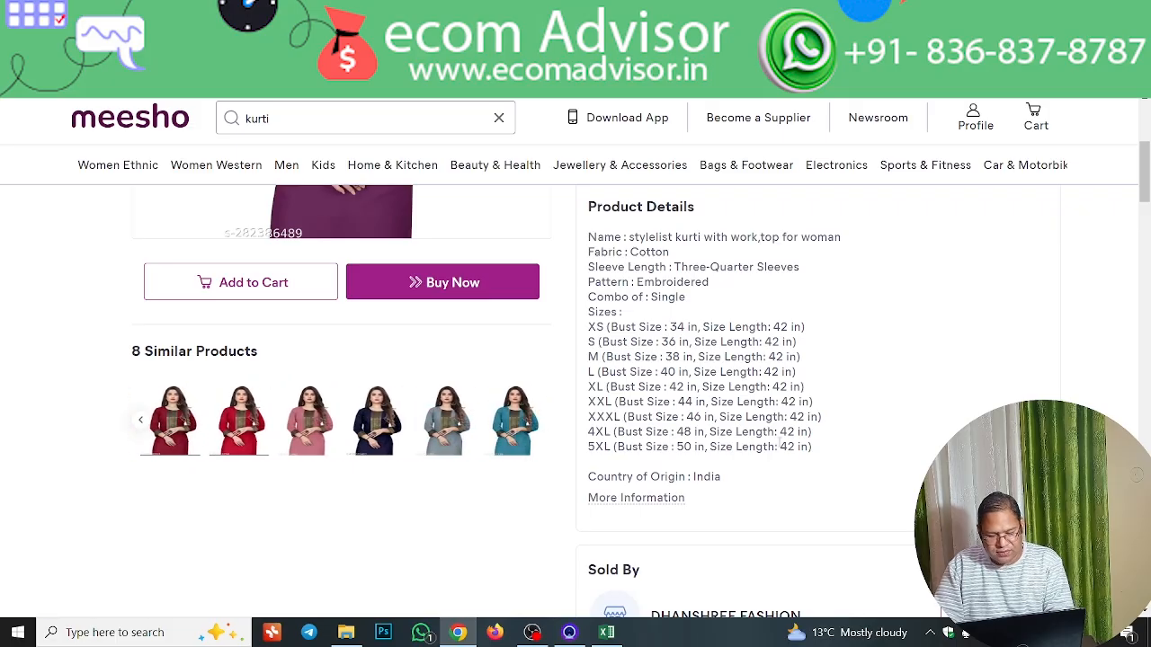
Return to the Excel workbook and review the Product Description, Importer Details, EAN/UPC and Brand cells of row 5
key("alt+Tab")
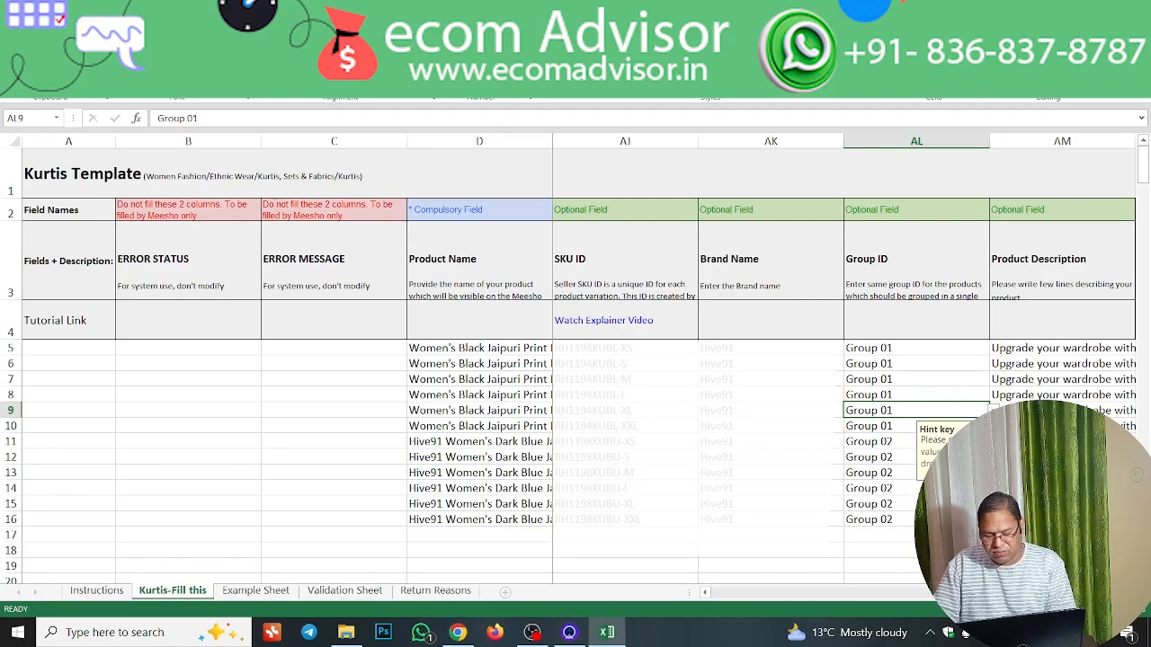
key("Up")
key("Up")
key("Up")
key("Up")
key("Right")
key("Right")
key("Right")
key("Right")
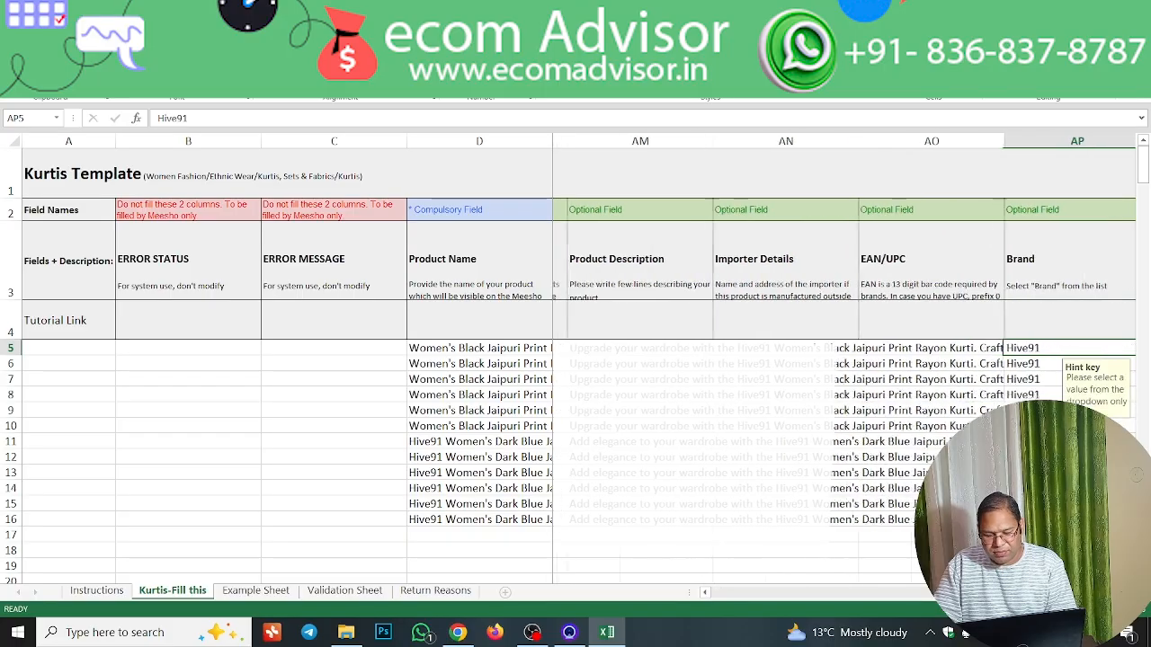
key("Left")
key("Left")
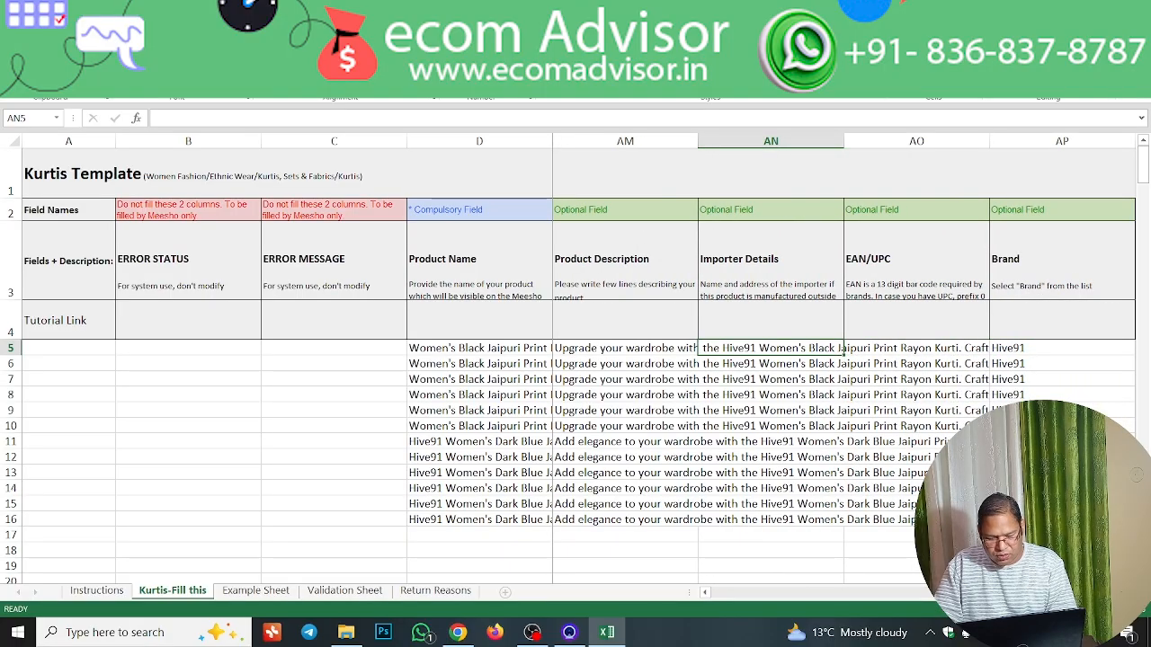
key("Right")
key("Right")
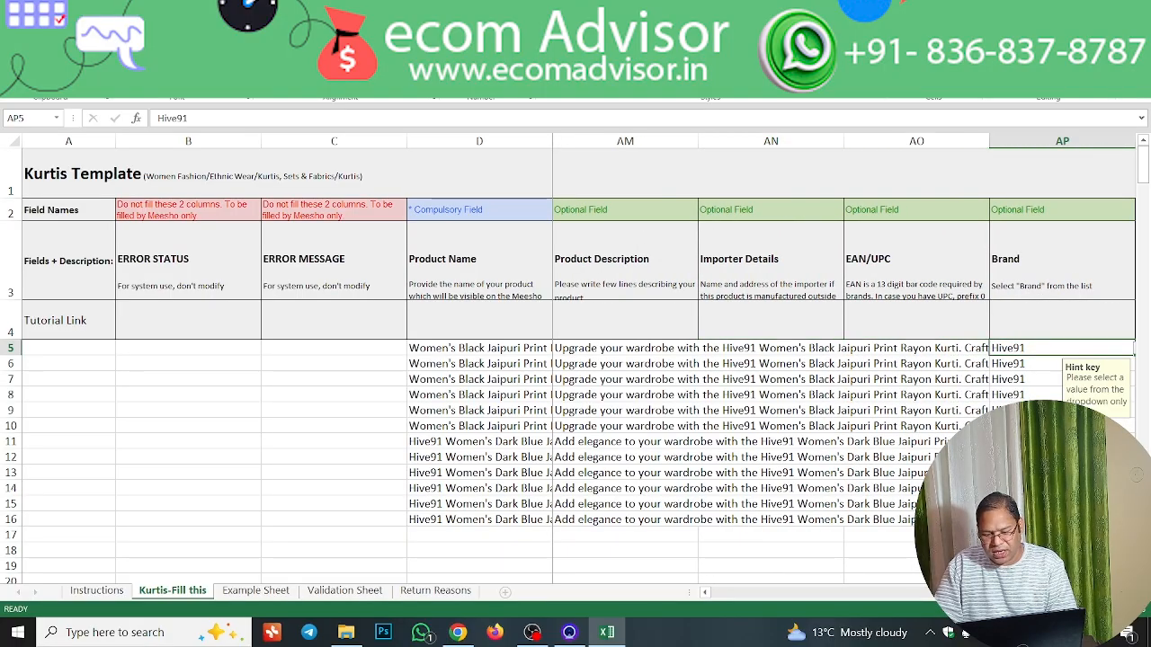
Review the Ornamentation, Sleeve Styling and Hip Size cells at the end of row 5
key("Right")
key("Right")
key("Right")
key("Right")
key("Left")
key("Left")
key("Left")
key("Left")
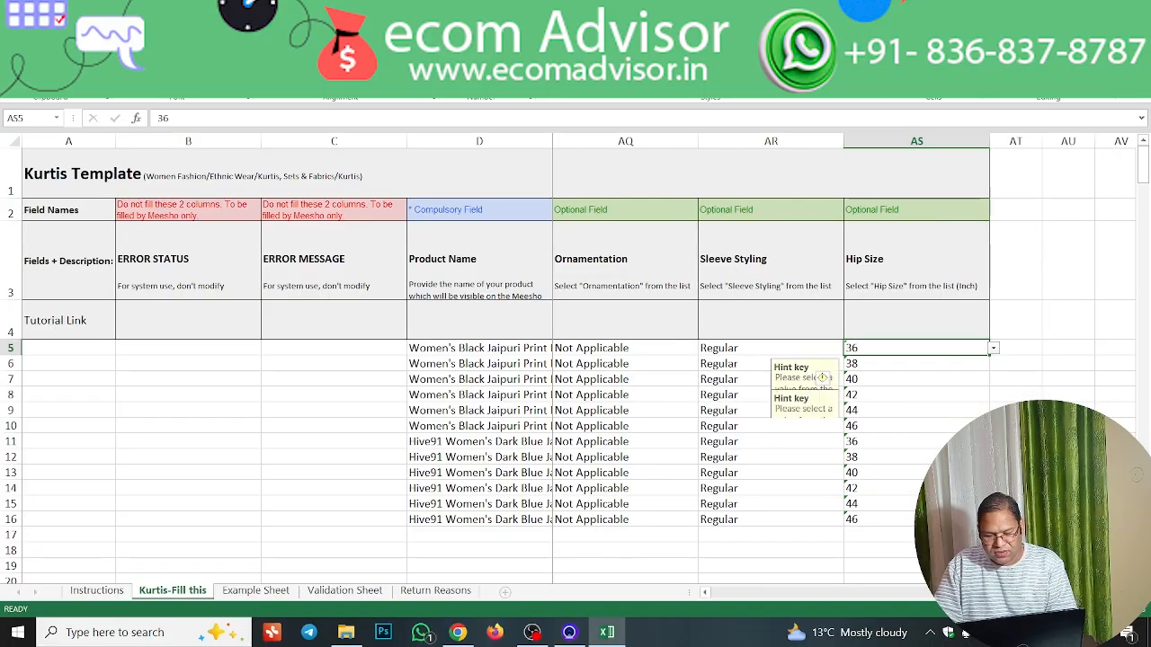
Go back through row 5 to the Pattern column and examine its Compulsory Field heading
key("Left")
key("Left")
key("Left")
key("Left")
key("Left")
key("Left")
key("Left")
key("Left")
key("Left")
key("Left")
key("Left")
key("Left")
key("Left")
key("Left")
key("Left")
key("Left")
key("Left")
key("Left")
key("Left")
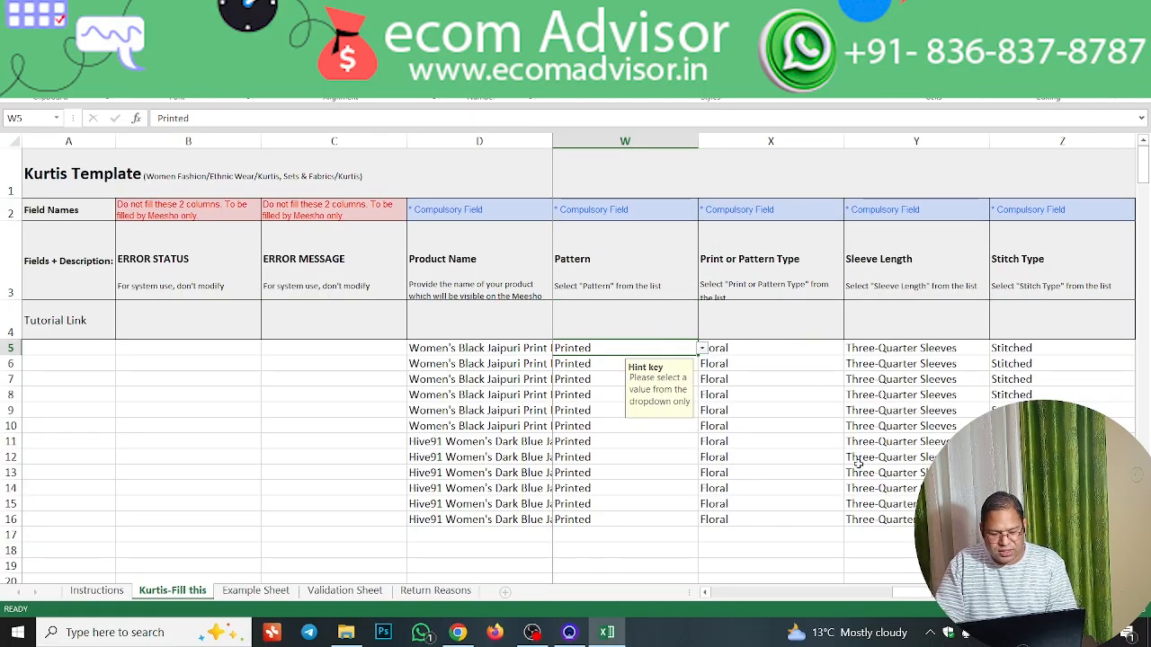
left_click(645, 208)
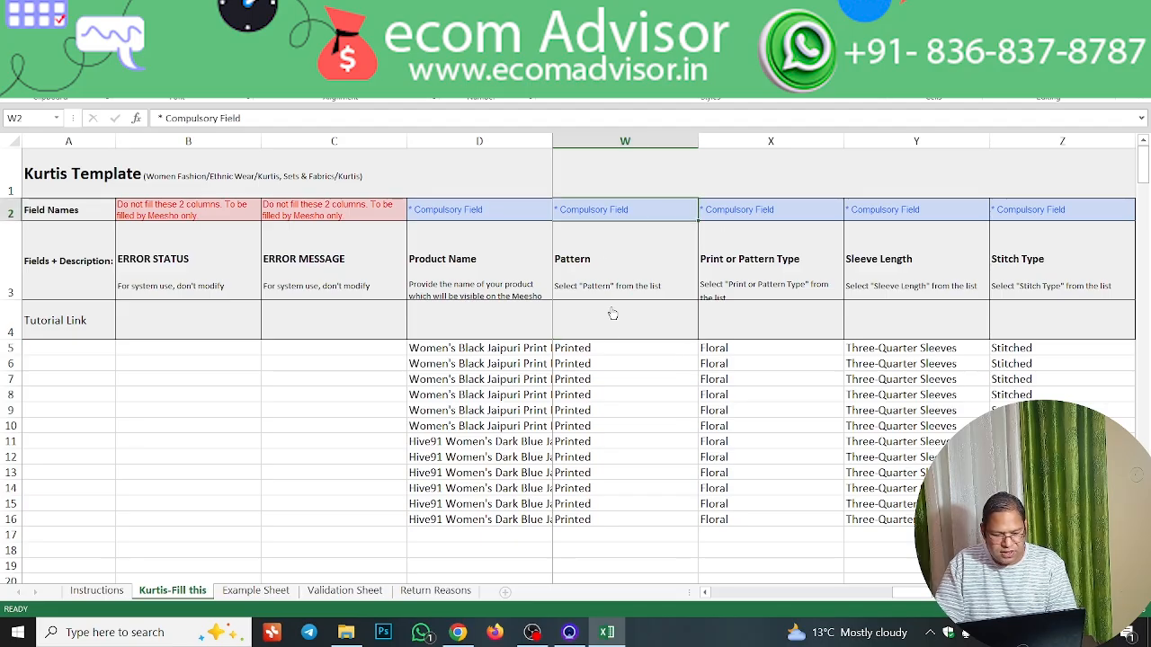
Examine the ERROR STATUS and ERROR MESSAGE columns reserved for Meesho, including their headings and empty cells
left_click(182, 208)
left_click(289, 226)
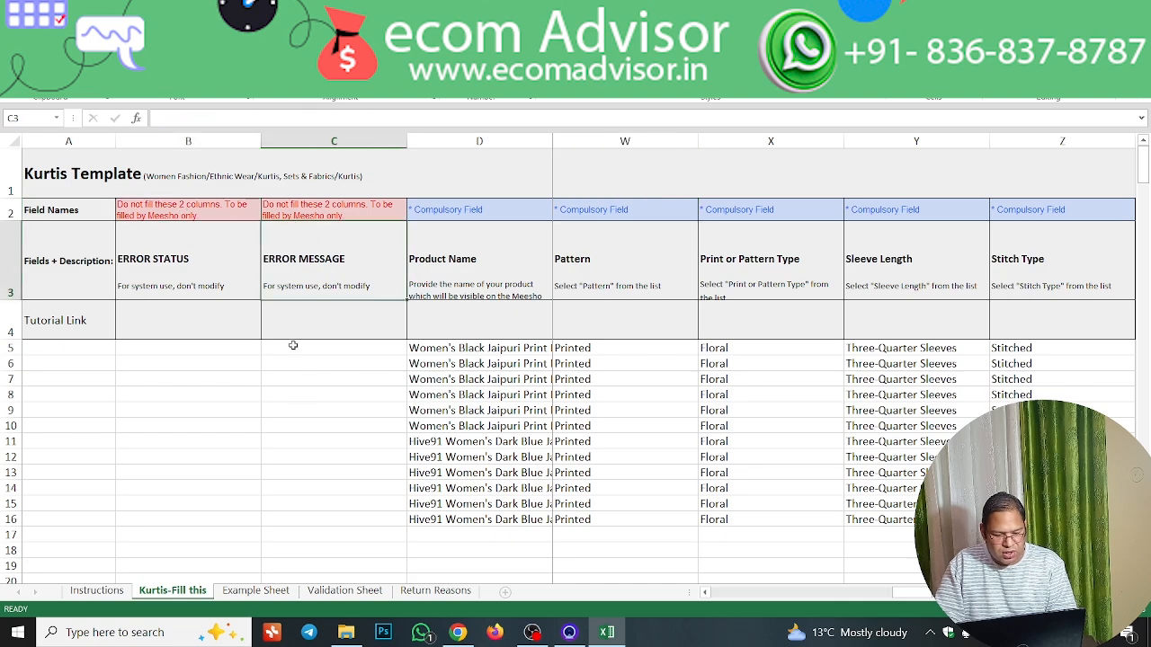
left_click(320, 390)
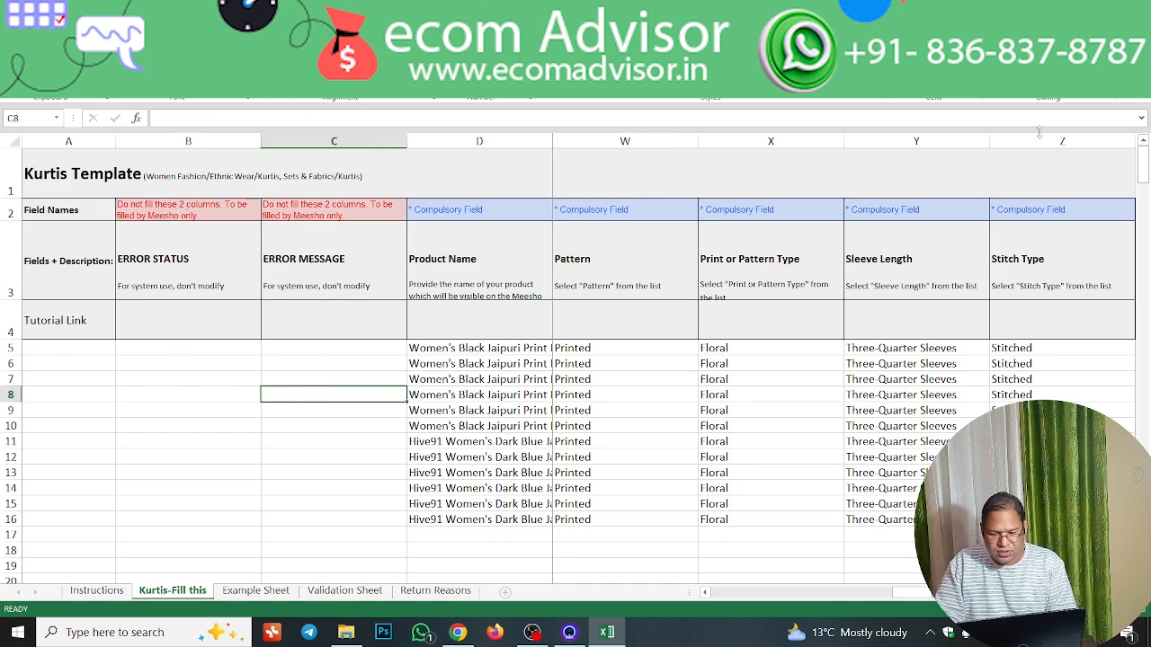
Close the template workbook and switch to the Meesho Supplier Hub's Image Bulk Upload page in Chrome
key("alt+Tab")
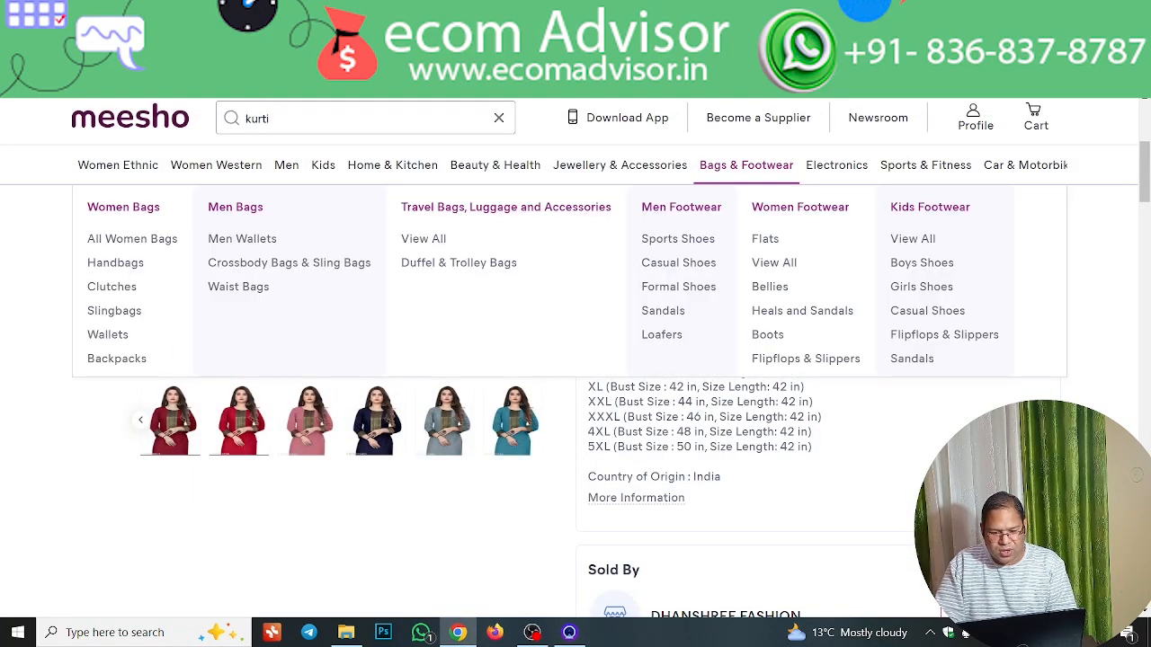
left_click(779, 13)
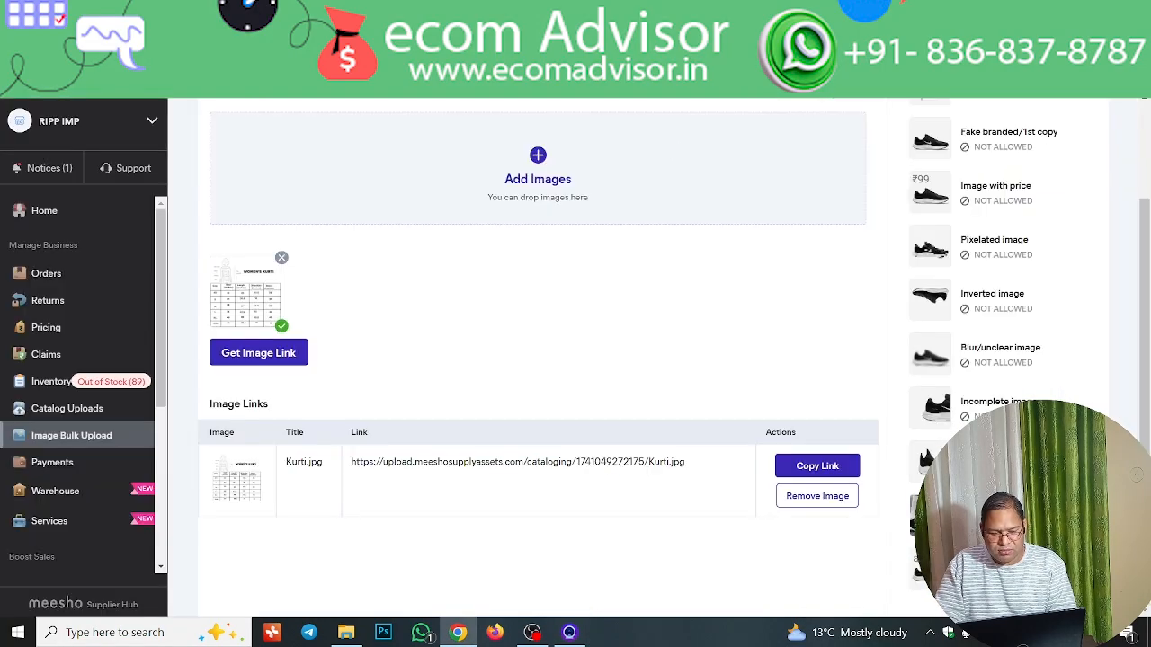
Start a bulk catalog upload for Kurtis, submit the template file Kurtis-10004-EXTERNAL-MeeshoTemplate2PricesGSTIN, and dismiss the catalog visibility suggestions
left_click(78, 412)
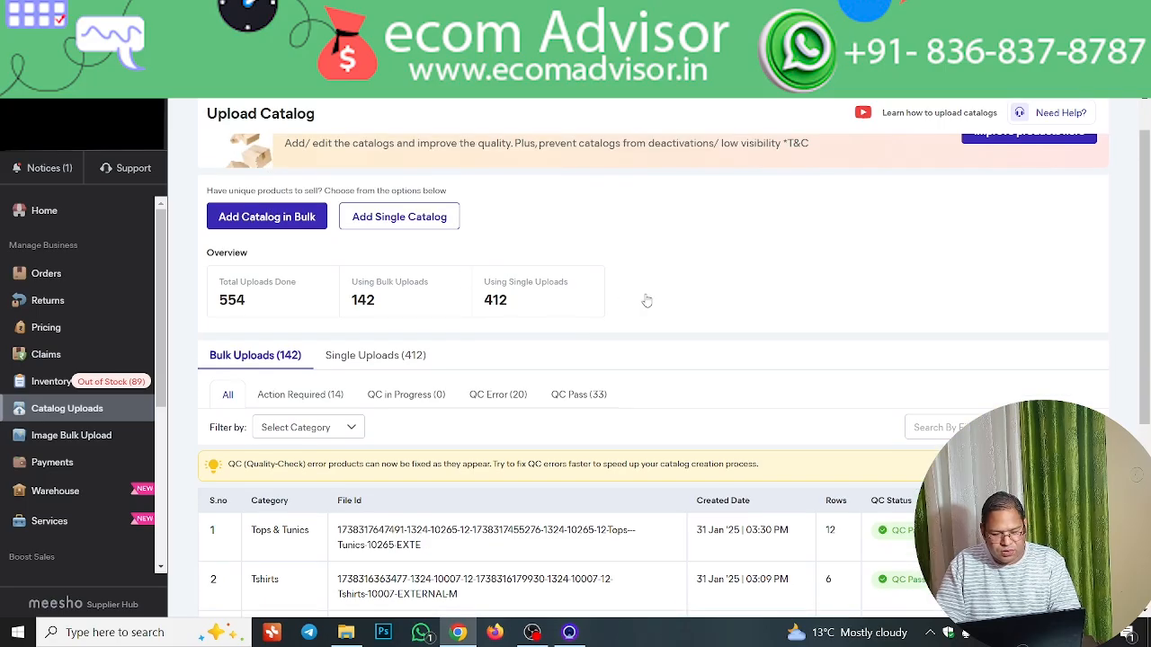
left_click(320, 218)
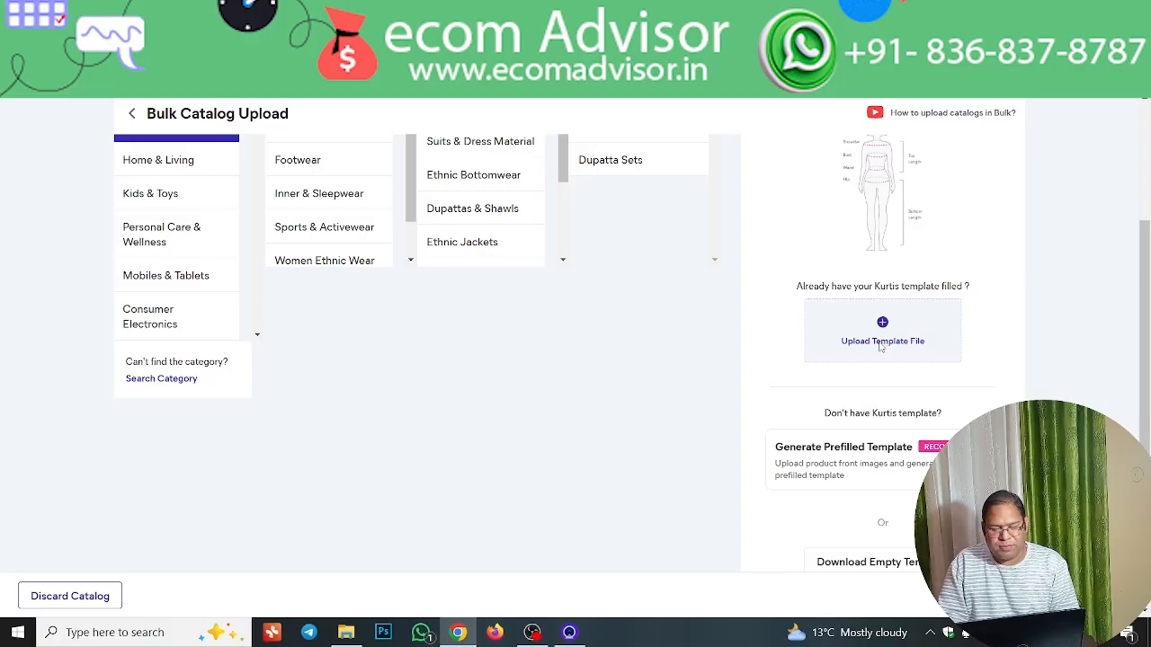
left_click(879, 347)
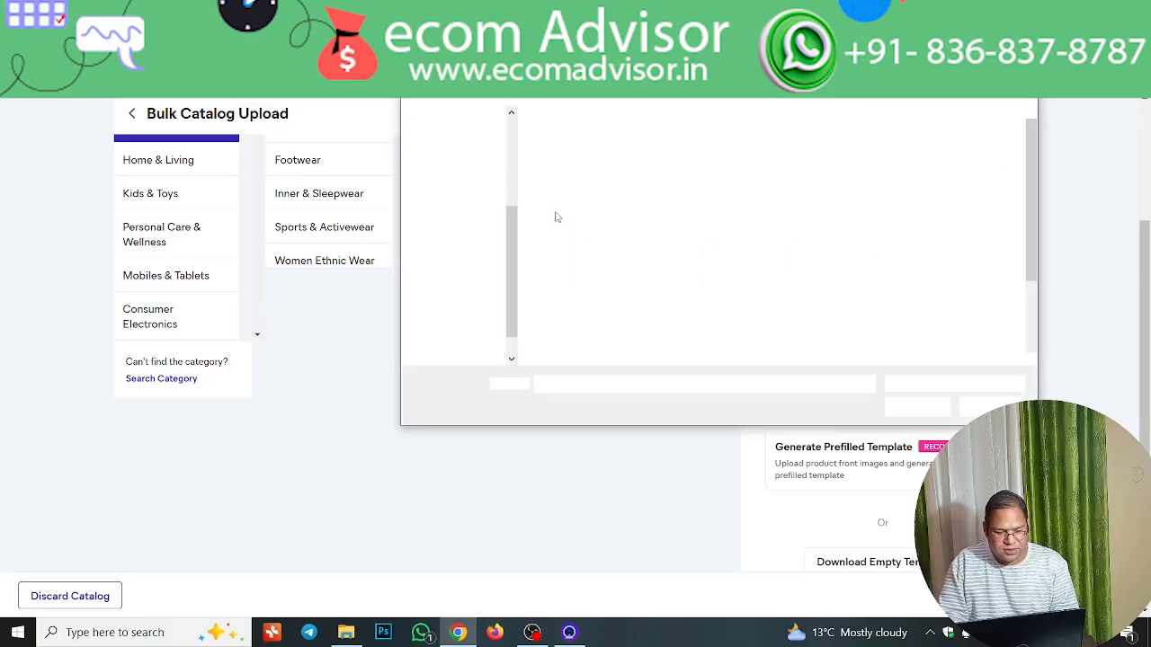
scroll(735, 279, "down", 1)
left_click(726, 292)
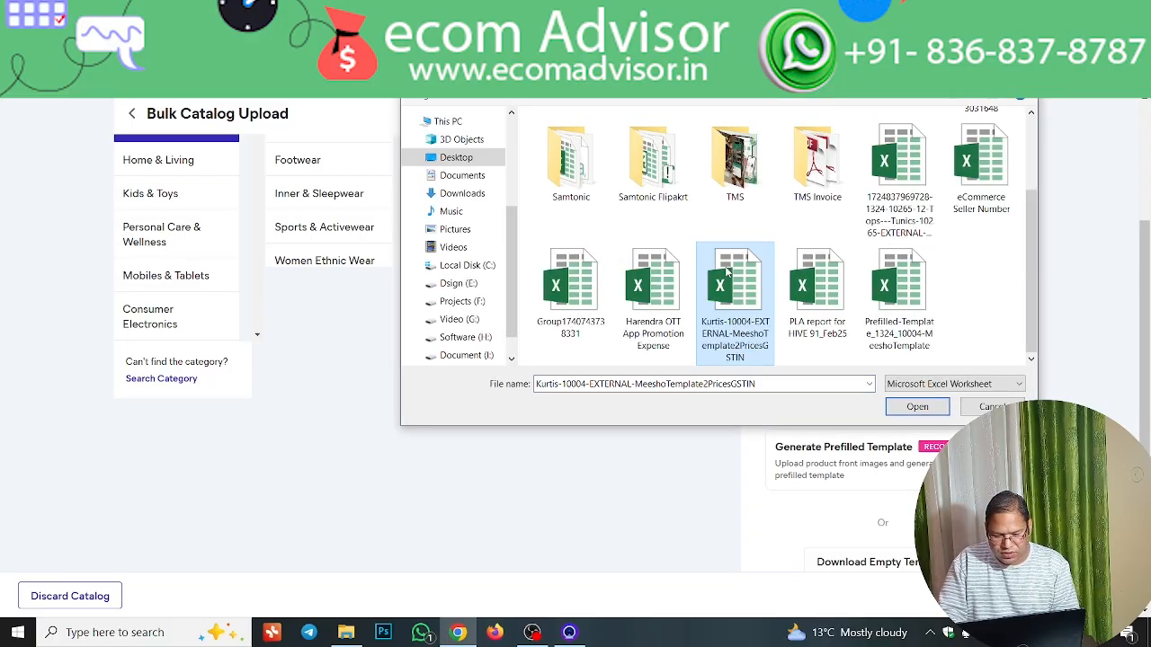
left_click(915, 408)
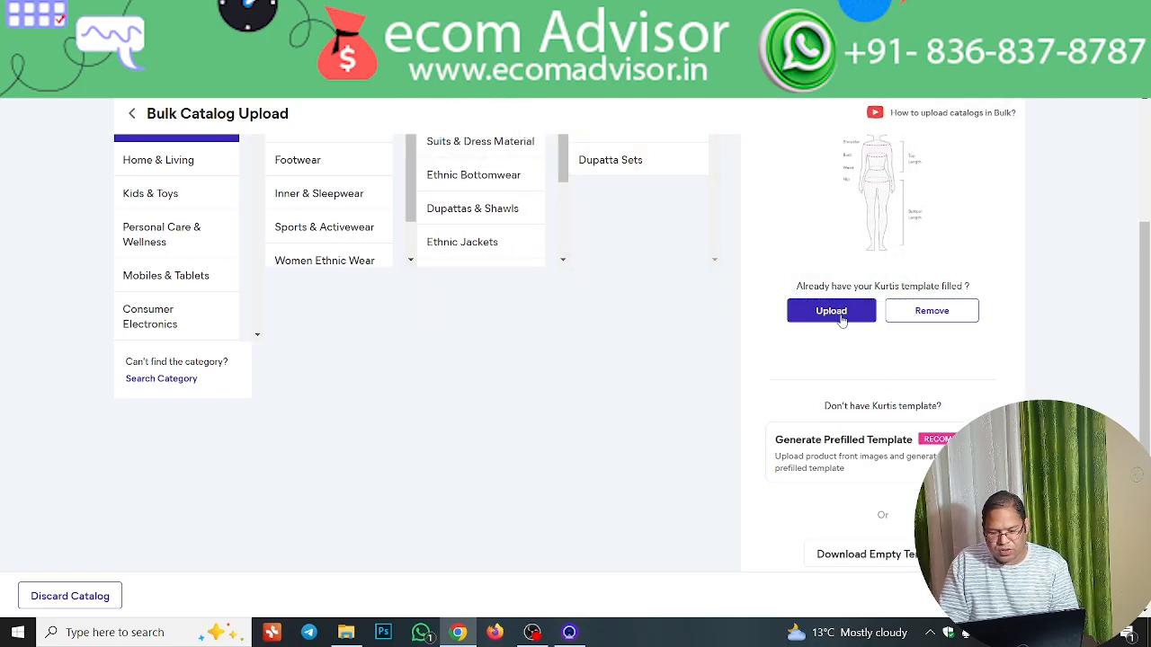
left_click(831, 311)
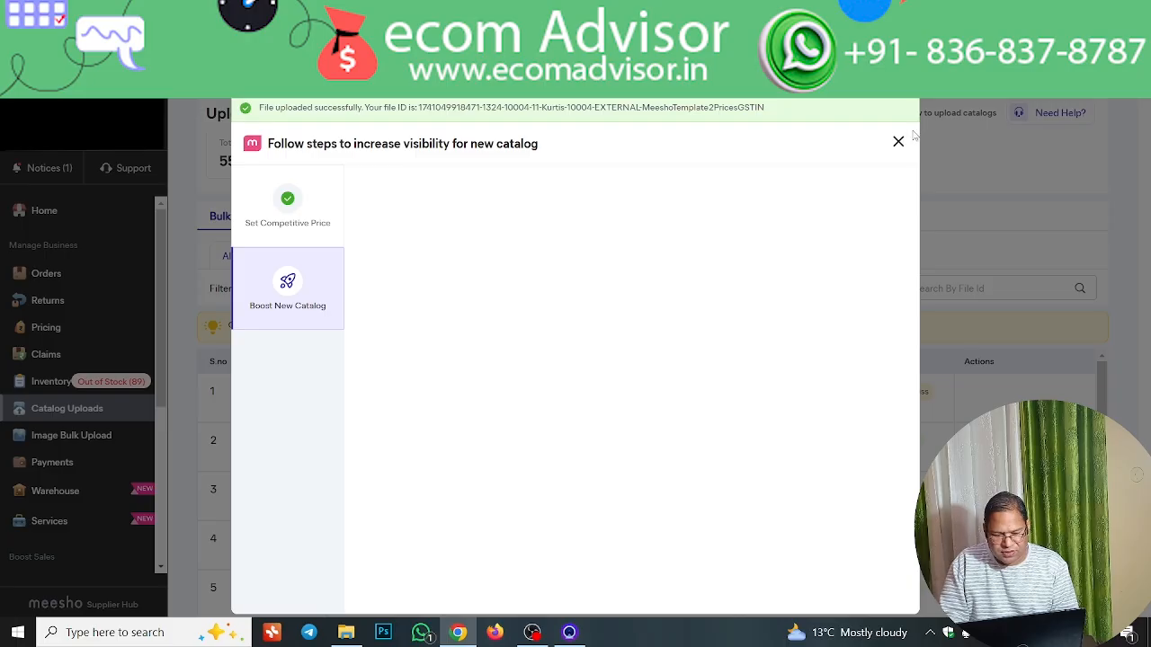
left_click(898, 144)
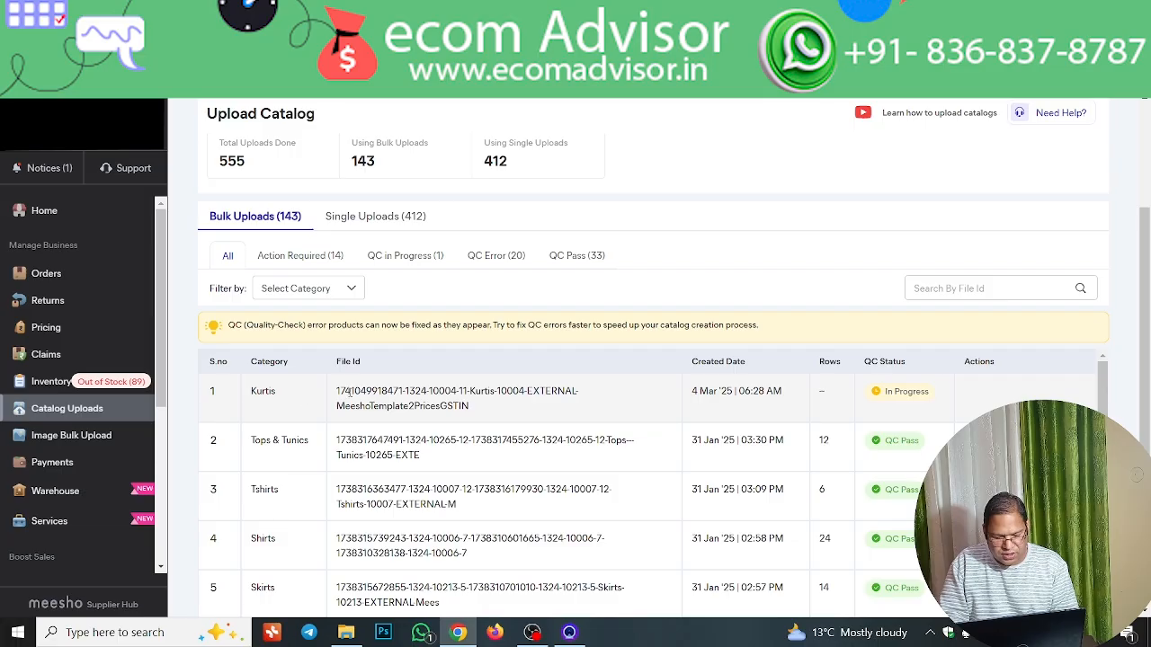
Examine the new Kurtis upload's File Id, along with the Rows and QC Status of the Tops & Tunics upload below it
left_click_drag(339, 391, 452, 407)
left_click(492, 416)
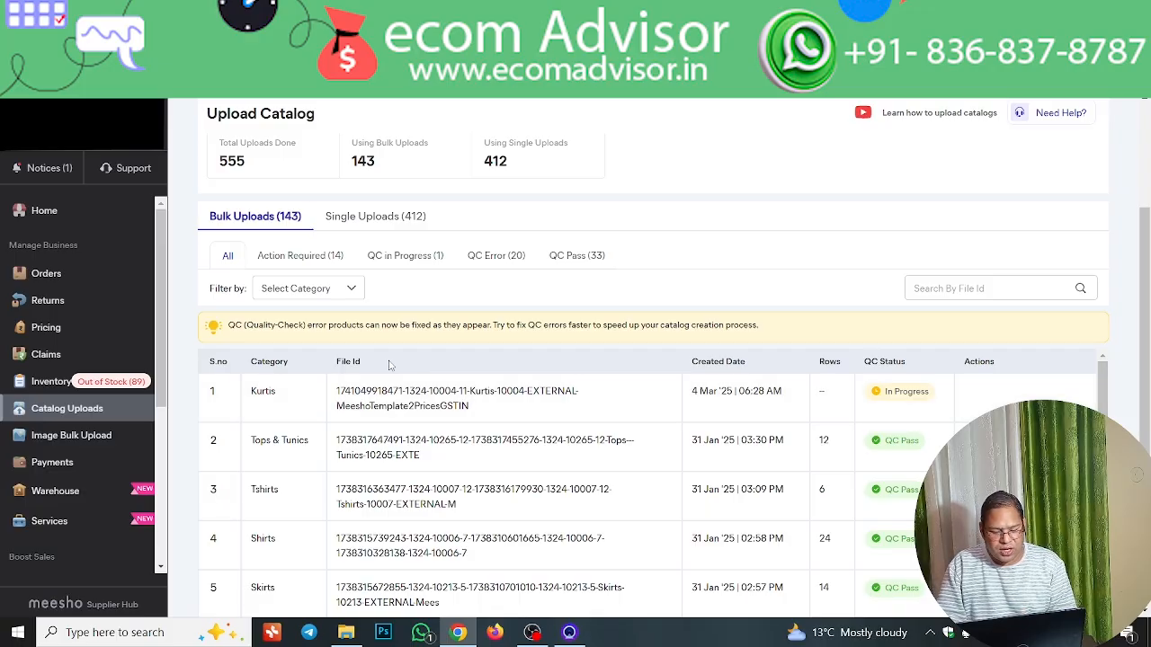
left_click_drag(338, 392, 498, 418)
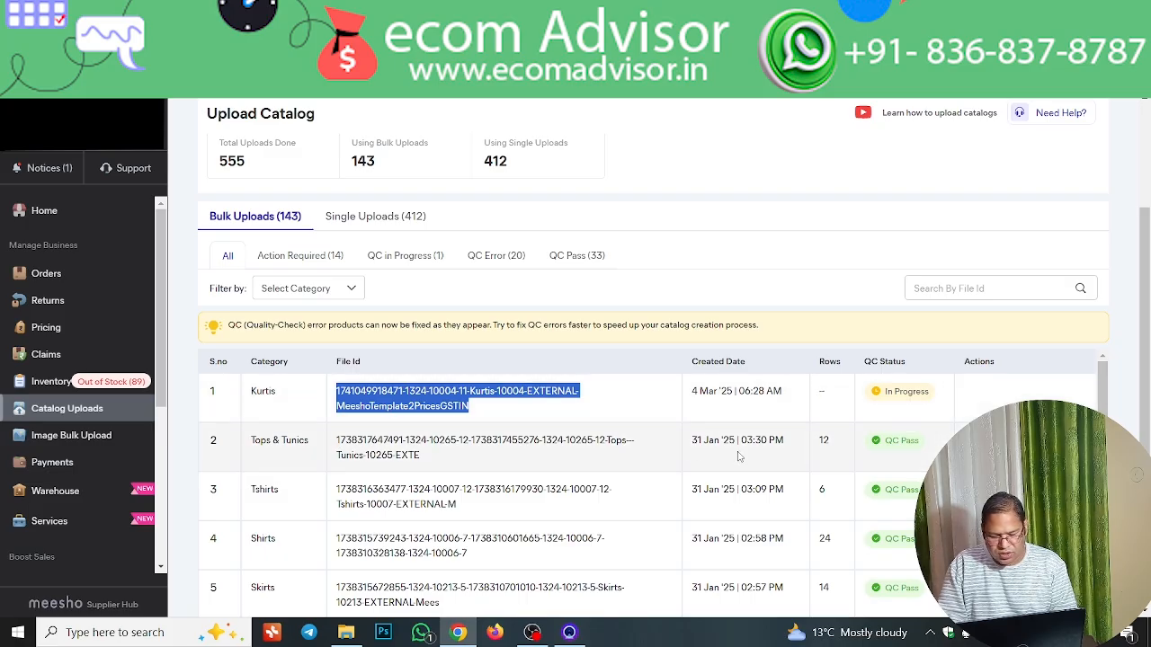
double_click(823, 440)
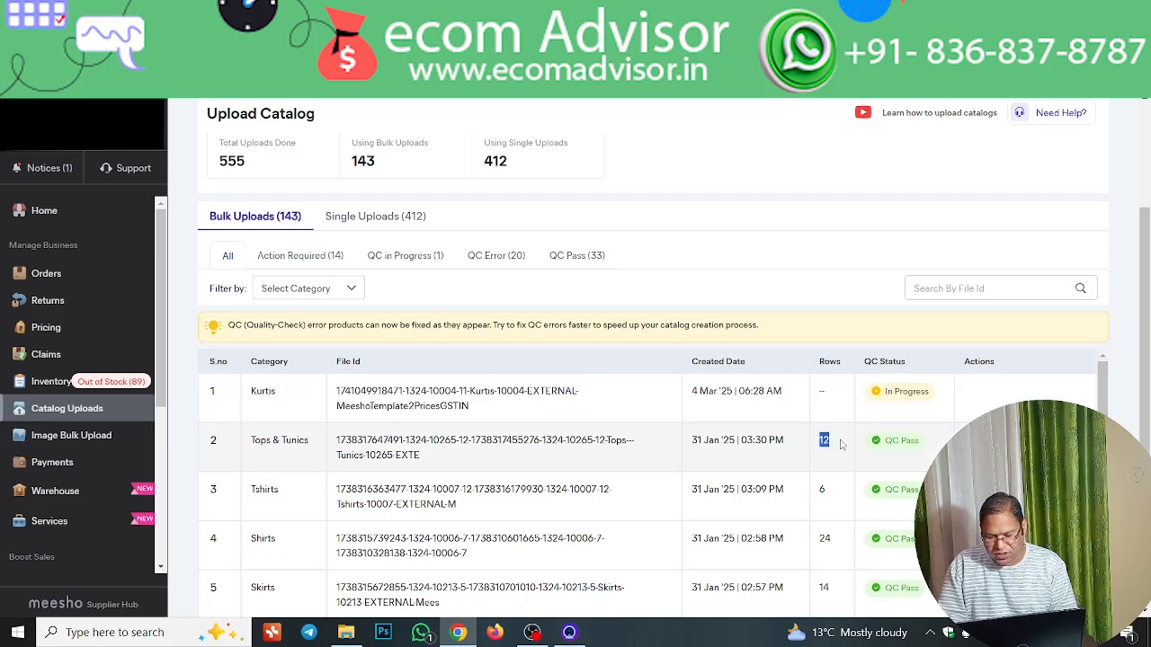
left_click(897, 441)
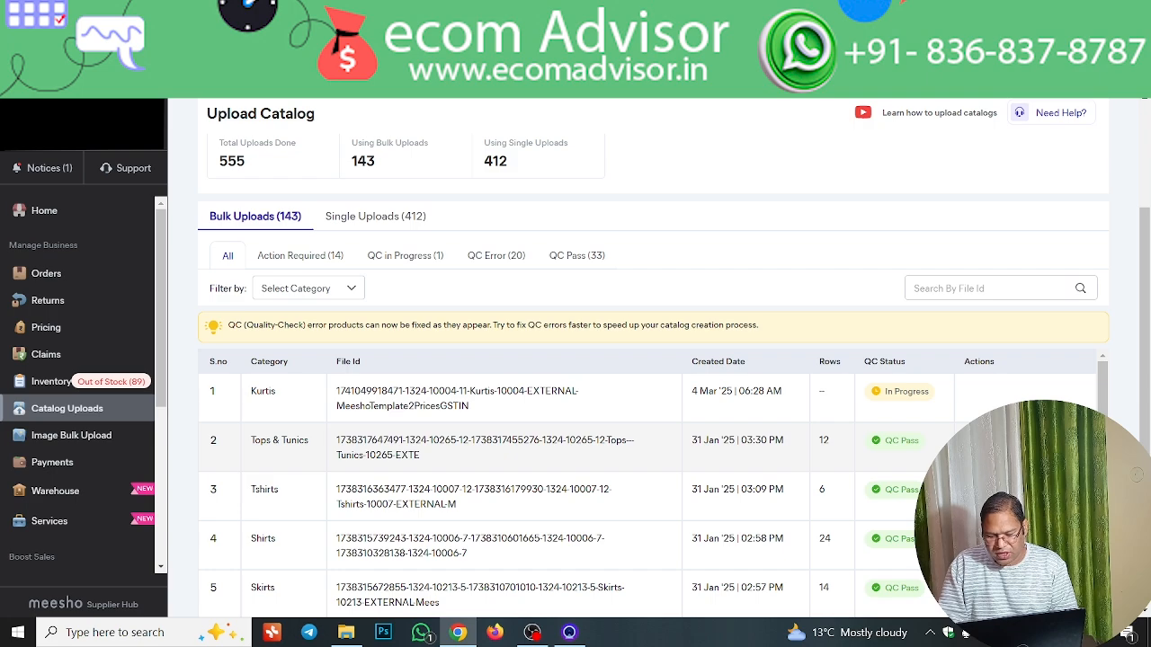
View the Pretty Retro Women Tops & Tunics catalog from the Tops & Tunics upload and review its SKUs, variations and stock
left_click(994, 442)
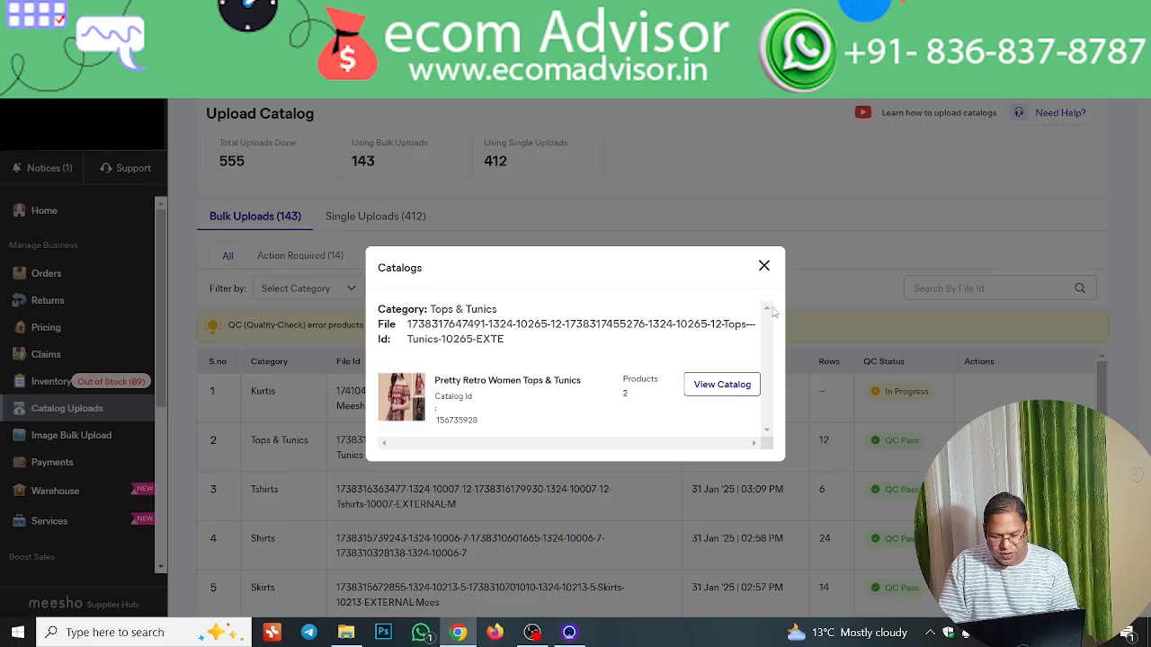
left_click(727, 386)
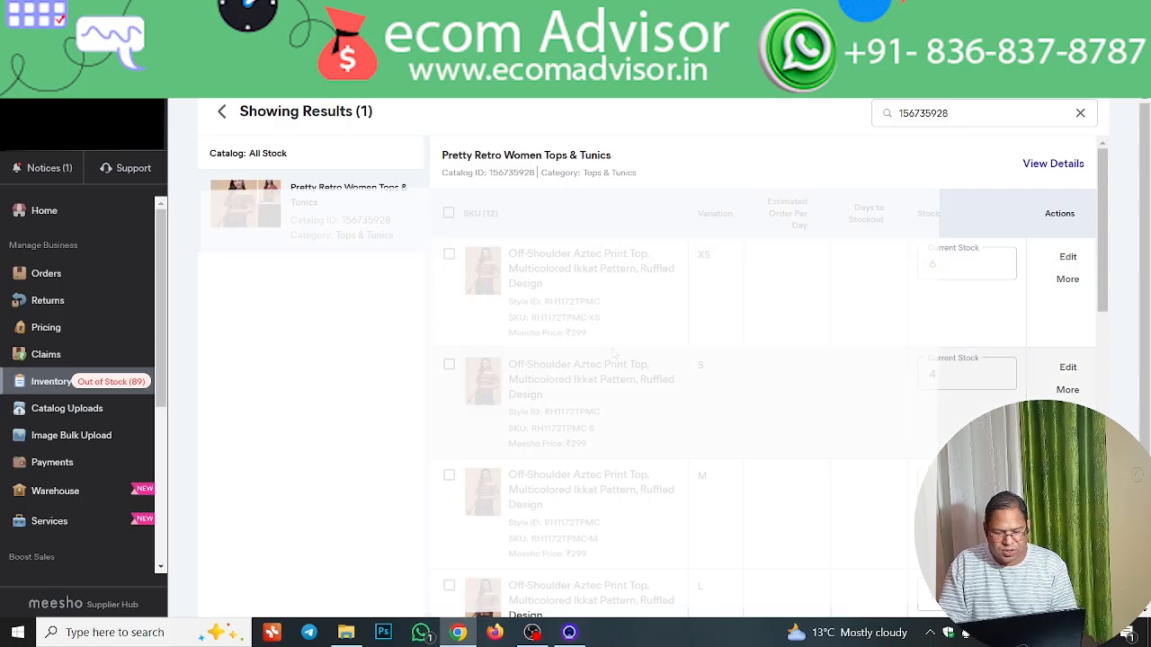
scroll(612, 349, "down", 2)
scroll(612, 349, "up", 2)
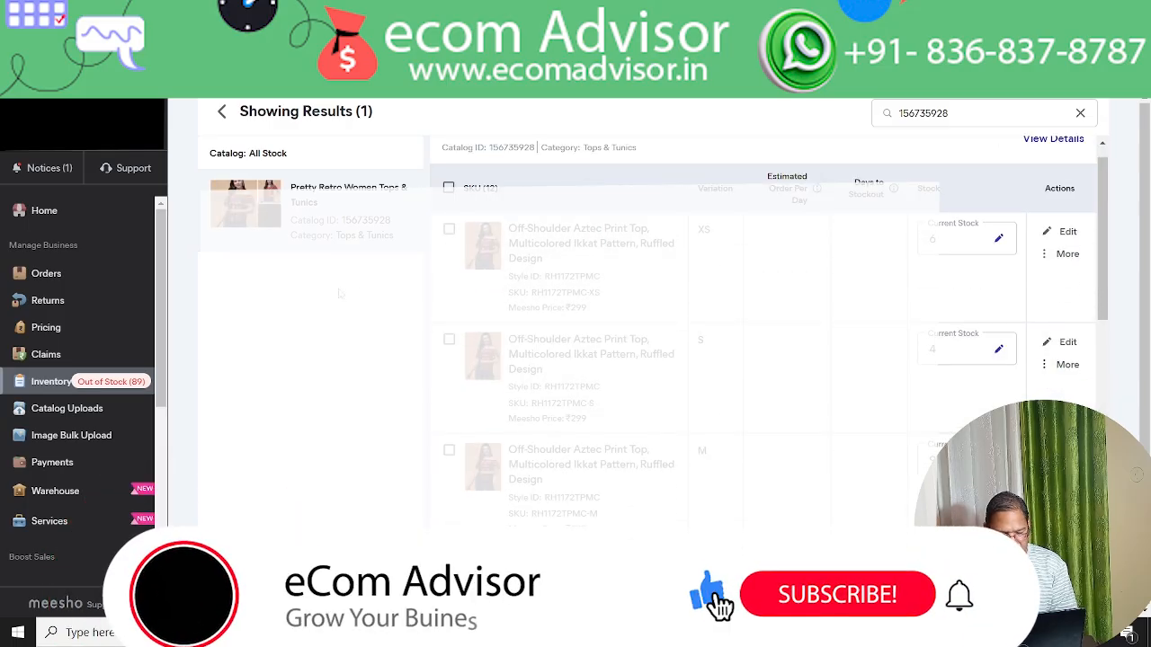
scroll(615, 449, "down", 4)
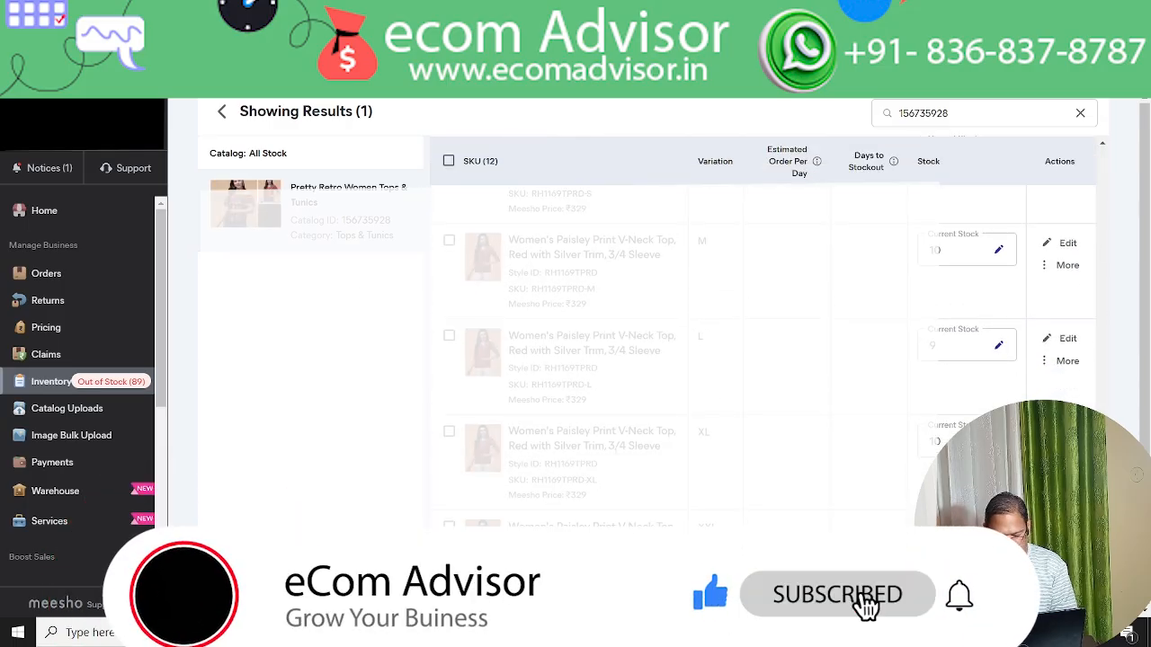
scroll(615, 449, "down", 4)
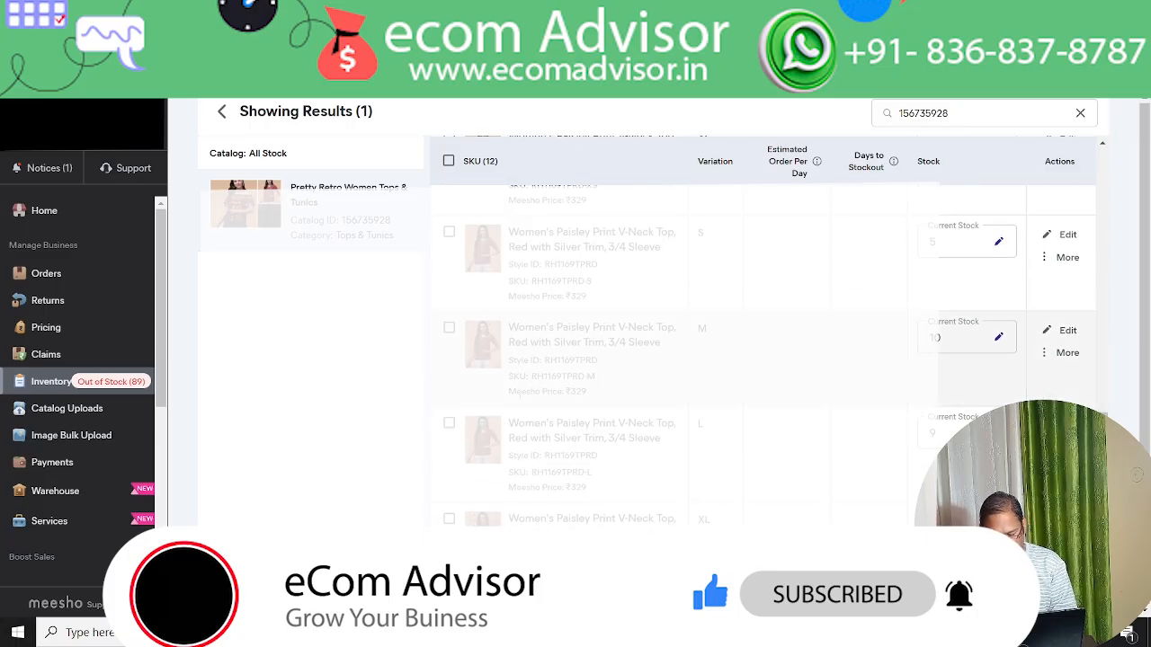
scroll(519, 393, "down", 1)
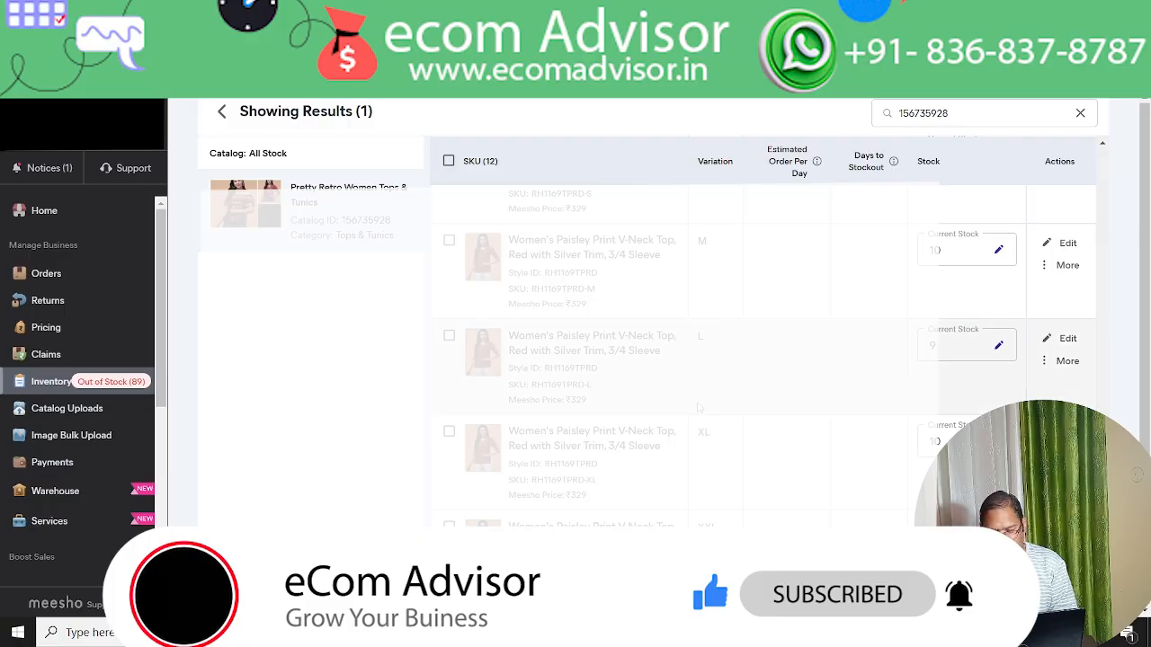